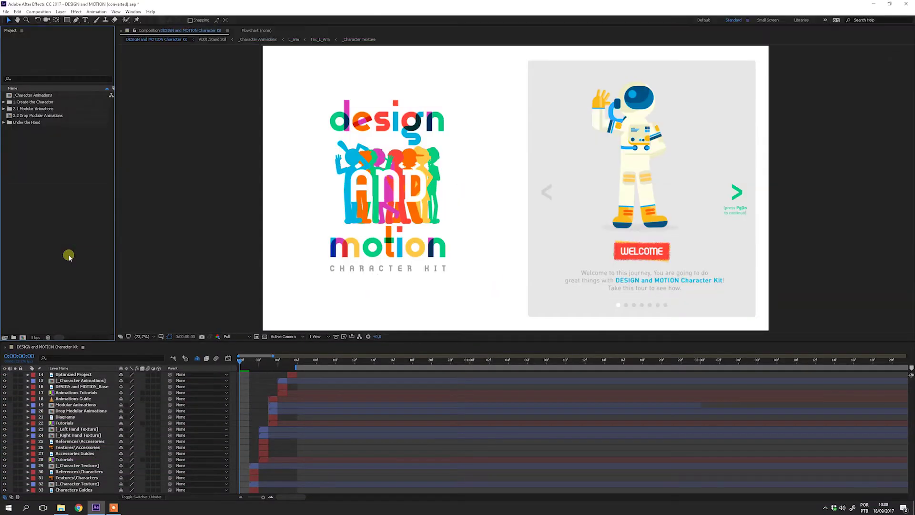
# Open the kit's References/Characters folder in the file explorer and view the CHAR001_Accountant.jpg reference image.
pyautogui.click(61, 507)
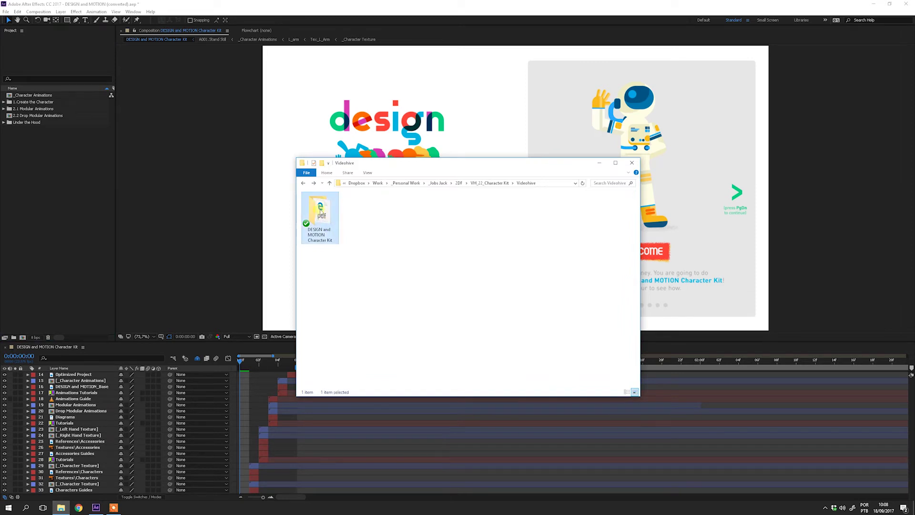
pyautogui.doubleClick(320, 209)
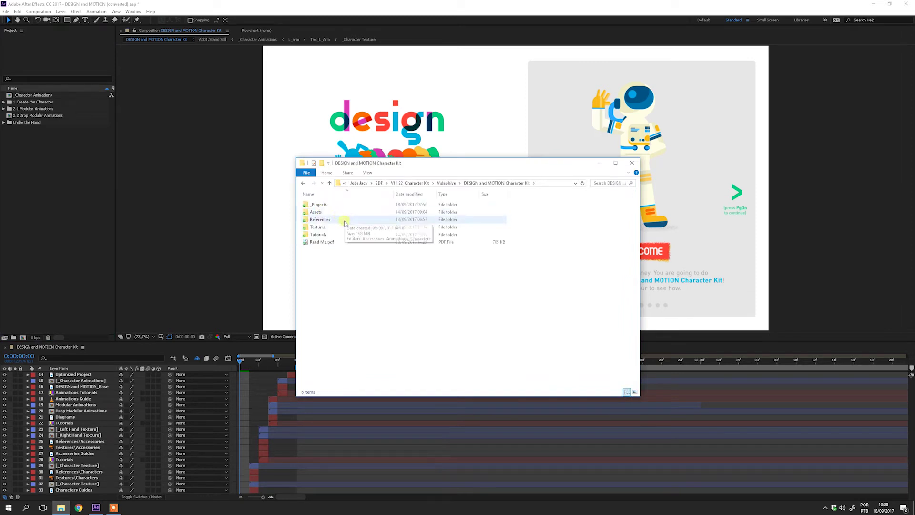
pyautogui.doubleClick(319, 220)
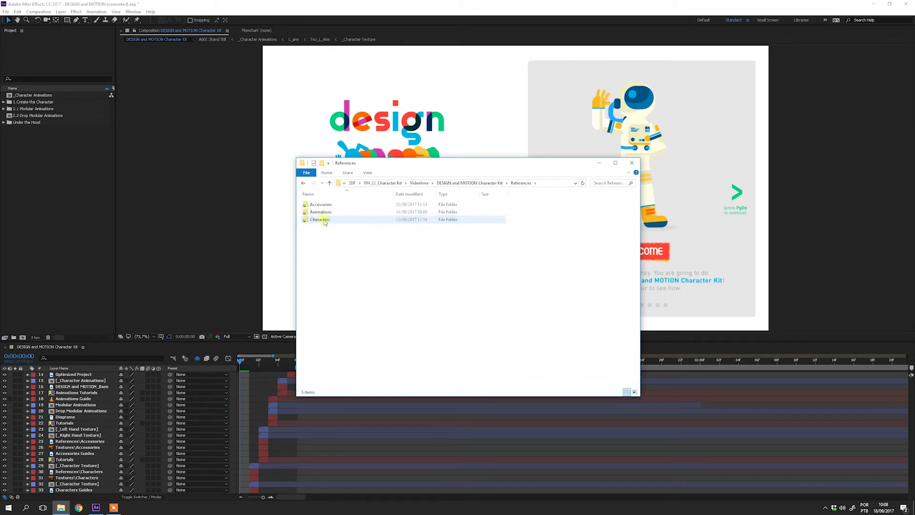
pyautogui.doubleClick(320, 220)
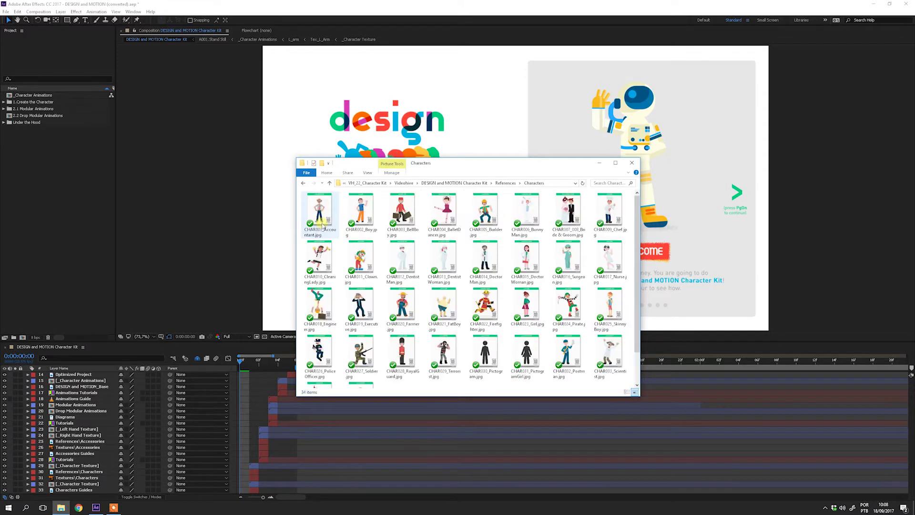
pyautogui.click(323, 218)
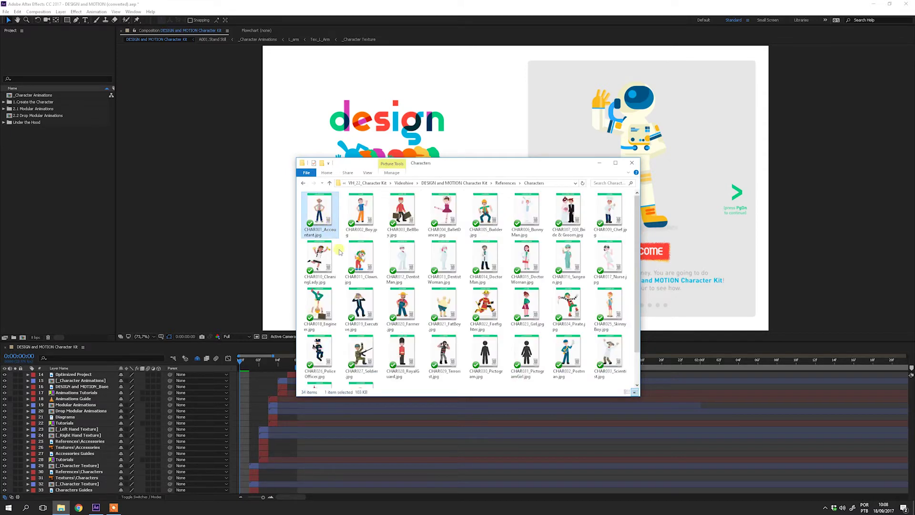
pyautogui.press('Return')
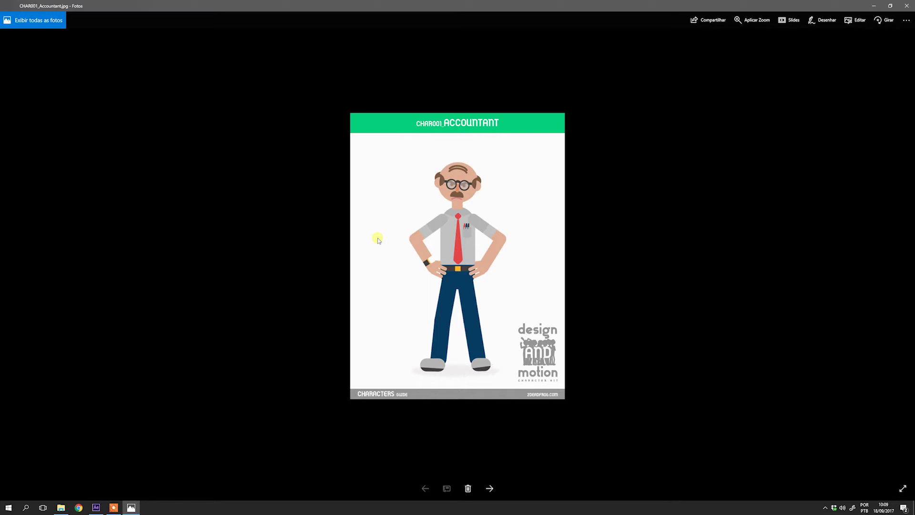
# Browse the character reference images from the Accountant to CHAR011 Clown, and close the image viewer.
pyautogui.press('Right')
pyautogui.press('Right')
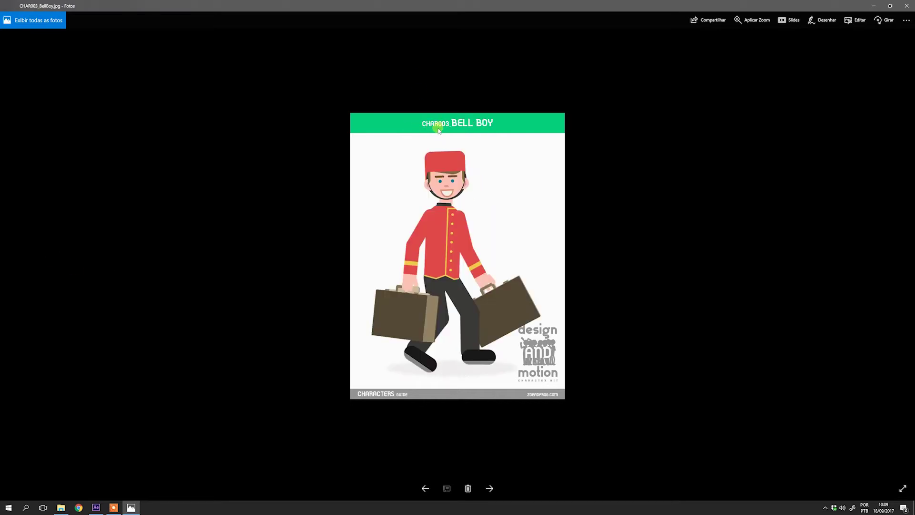
pyautogui.press('Right')
pyautogui.press('Right')
pyautogui.press('Right')
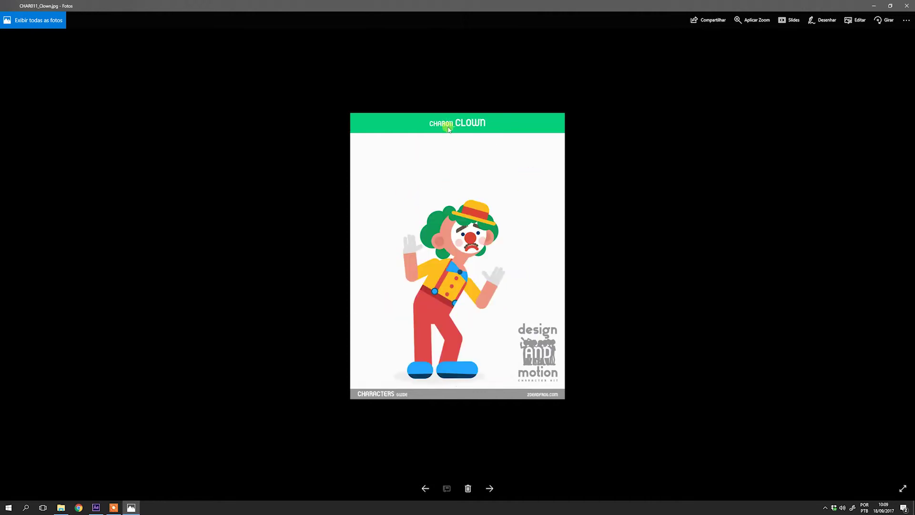
pyautogui.click(905, 5)
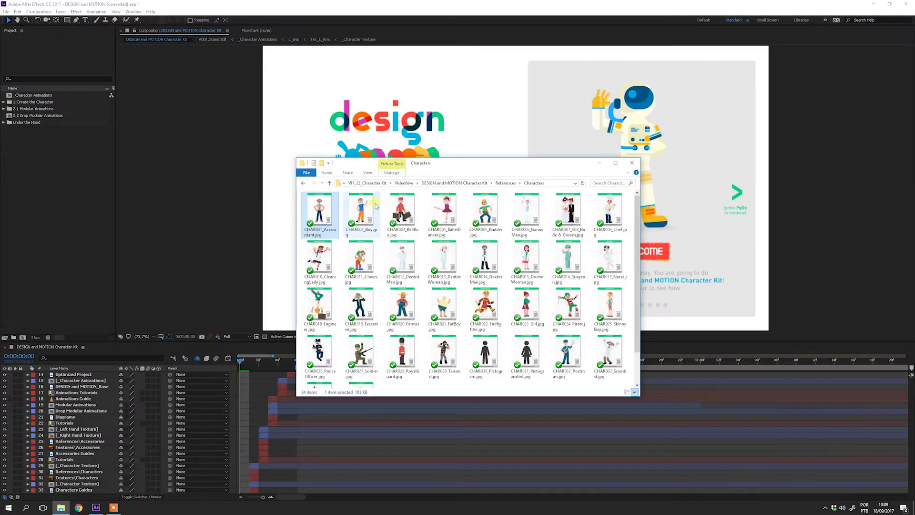
# Import CHAR011_Clown.ai from the kit's Textures/Characters folder into the After Effects project as footage with merged layers.
pyautogui.click(477, 184)
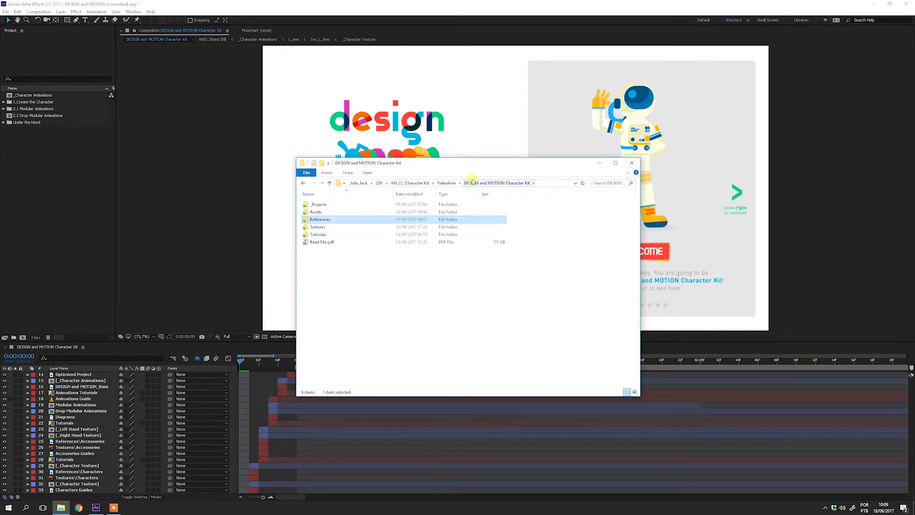
pyautogui.doubleClick(317, 227)
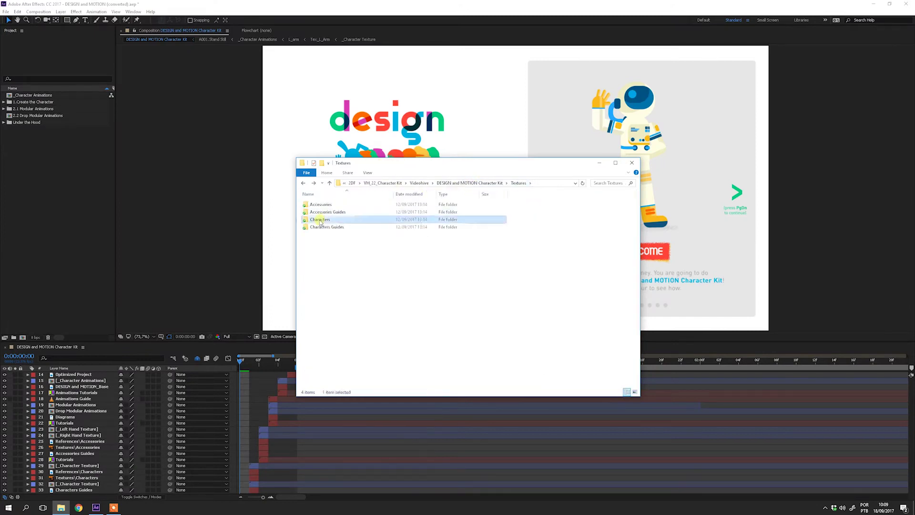
pyautogui.doubleClick(318, 227)
pyautogui.click(332, 281)
pyautogui.moveTo(331, 281); pyautogui.dragTo(29, 155)
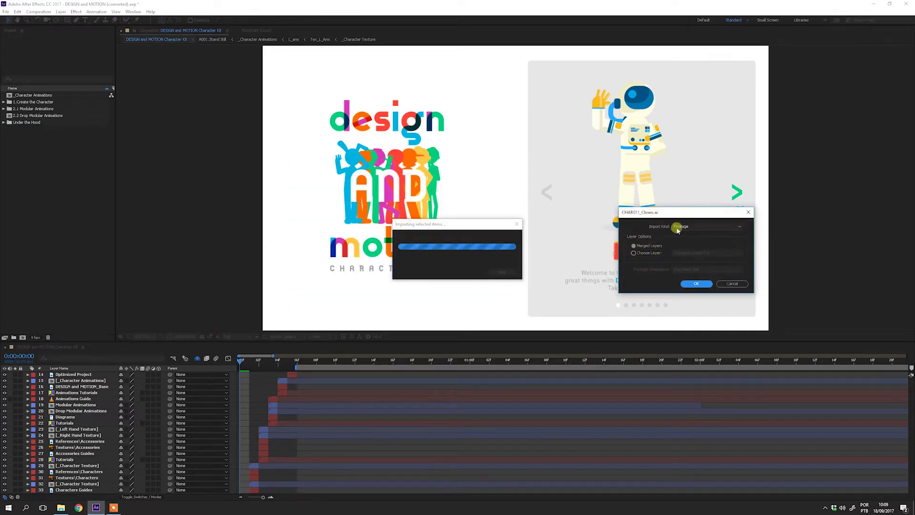
pyautogui.click(696, 283)
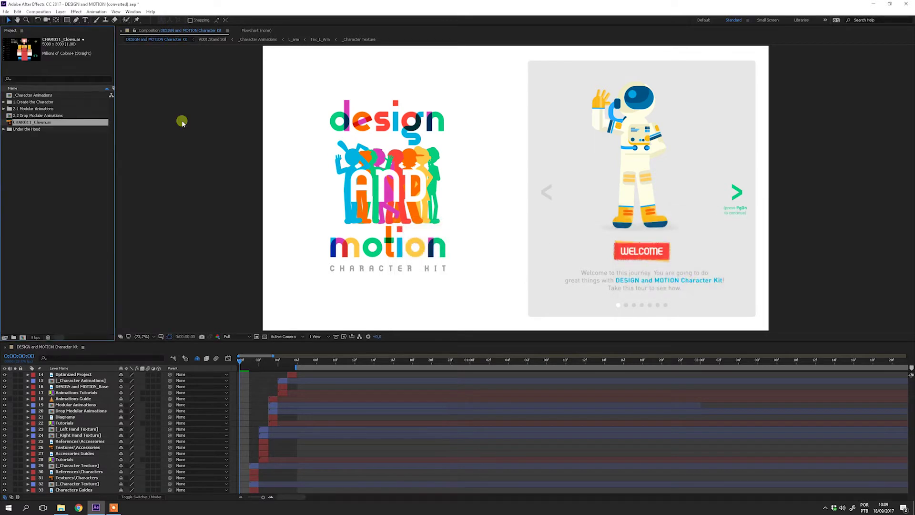
# Open the _Character Texture composition from 1.Create the Character and add CHAR011_Clown.ai to it.
pyautogui.click(4, 103)
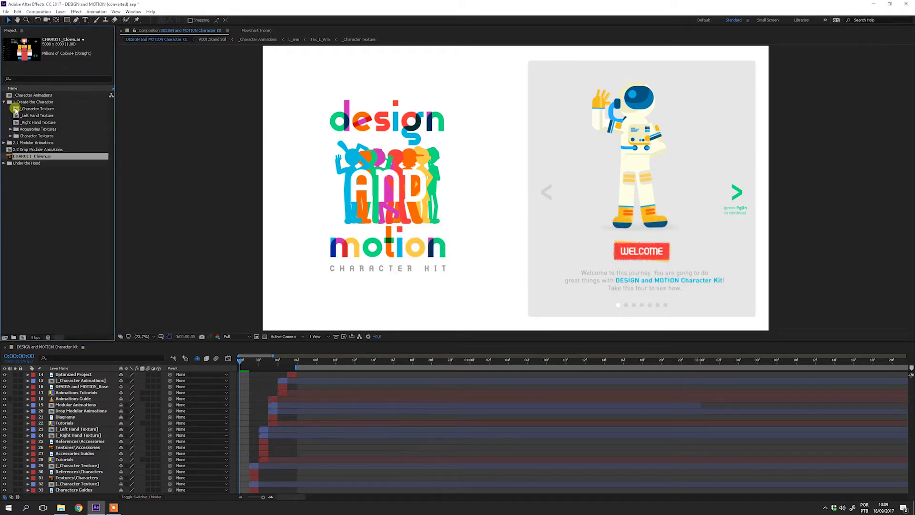
pyautogui.doubleClick(17, 109)
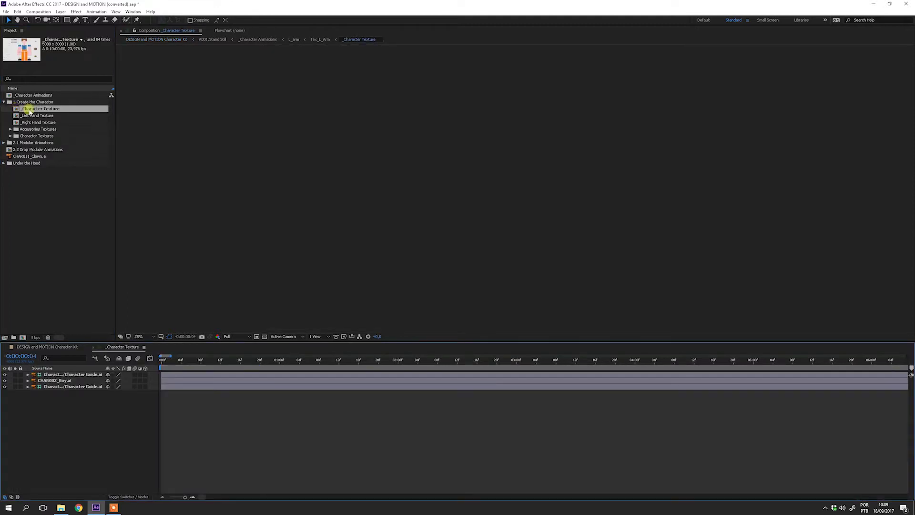
pyautogui.moveTo(33, 156); pyautogui.dragTo(31, 111)
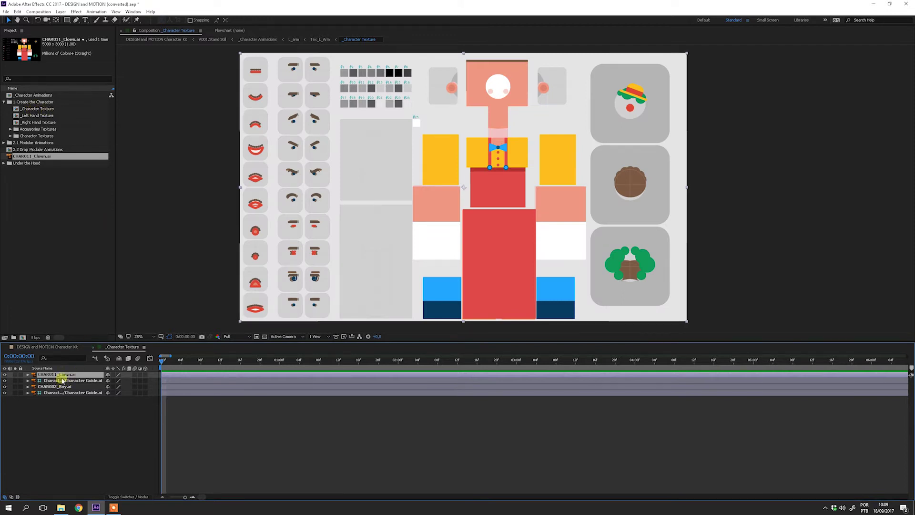
# Delete the CHAR002_Boy.ai layer and move the visible CHAR011_Clown.ai layer between the two Character Guide layers.
pyautogui.click(56, 385)
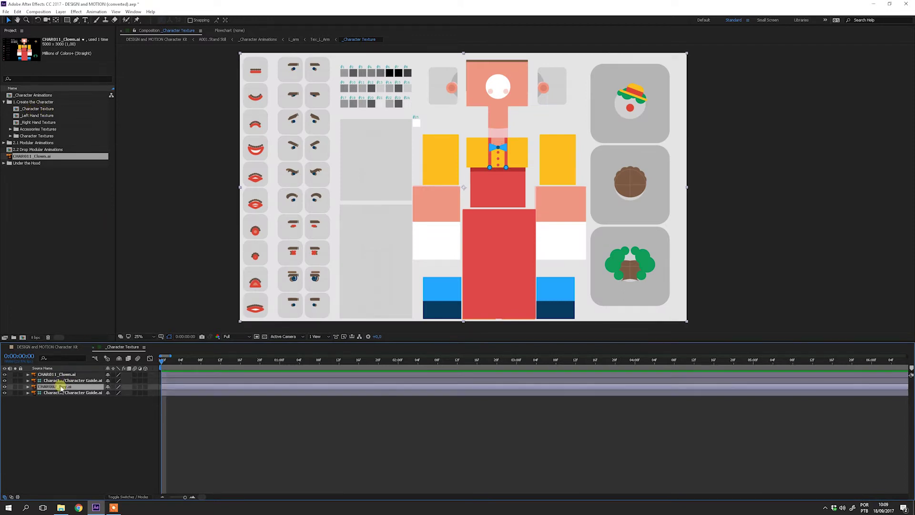
pyautogui.click(6, 374)
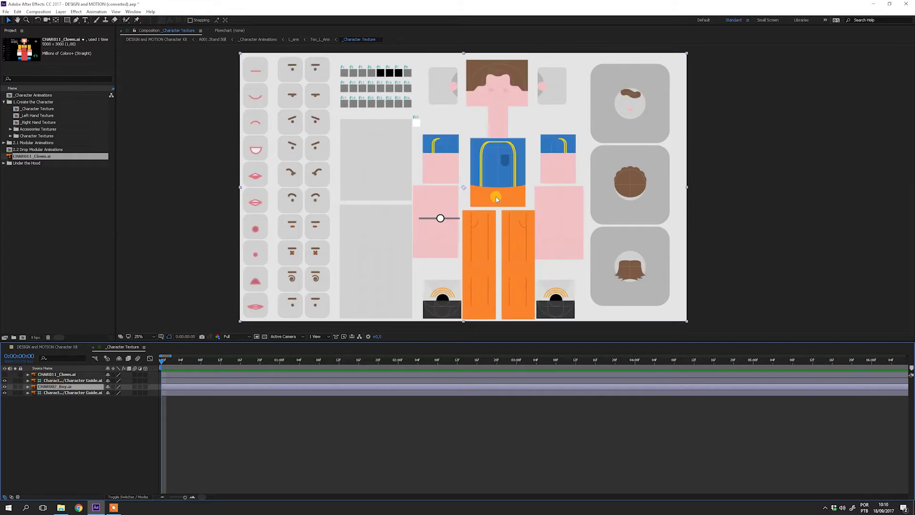
pyautogui.press('Delete')
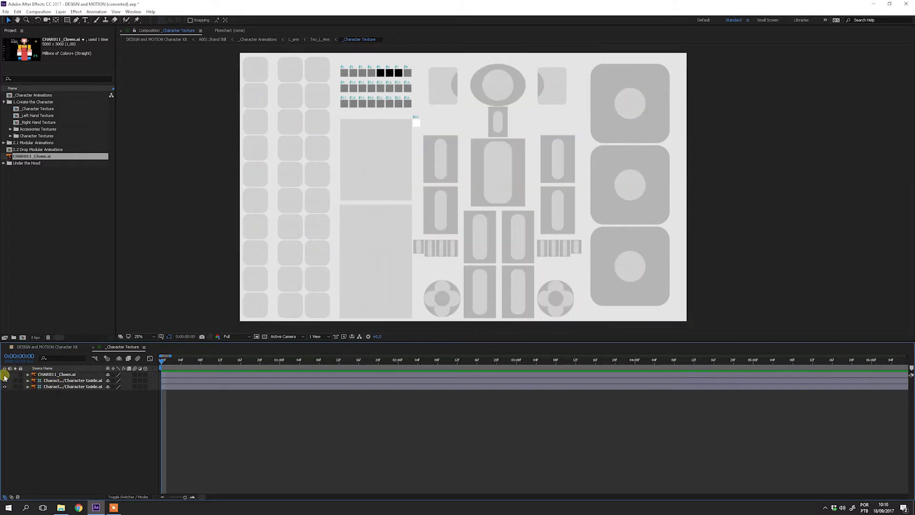
pyautogui.click(5, 375)
pyautogui.moveTo(44, 374); pyautogui.dragTo(45, 384)
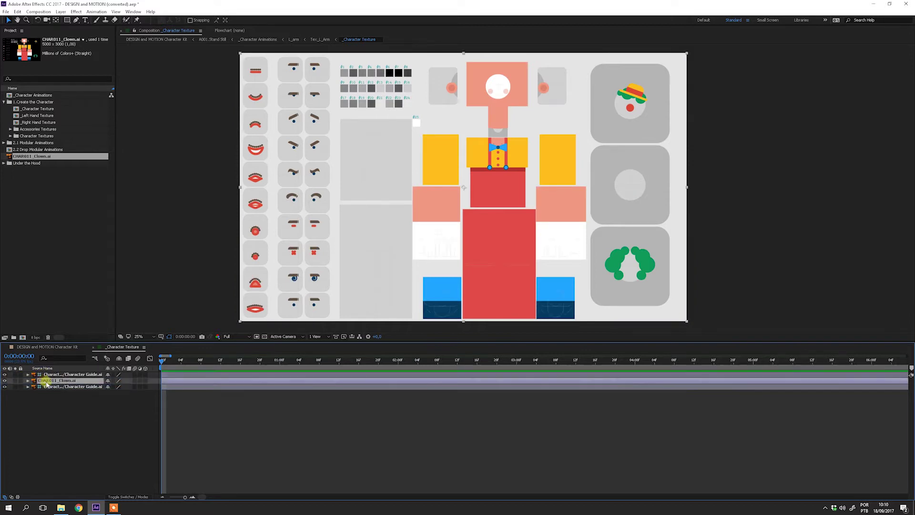
# File CHAR011_Clown.ai in the project's Character Textures folder and collapse the 1.Create the Character folder.
pyautogui.click(65, 198)
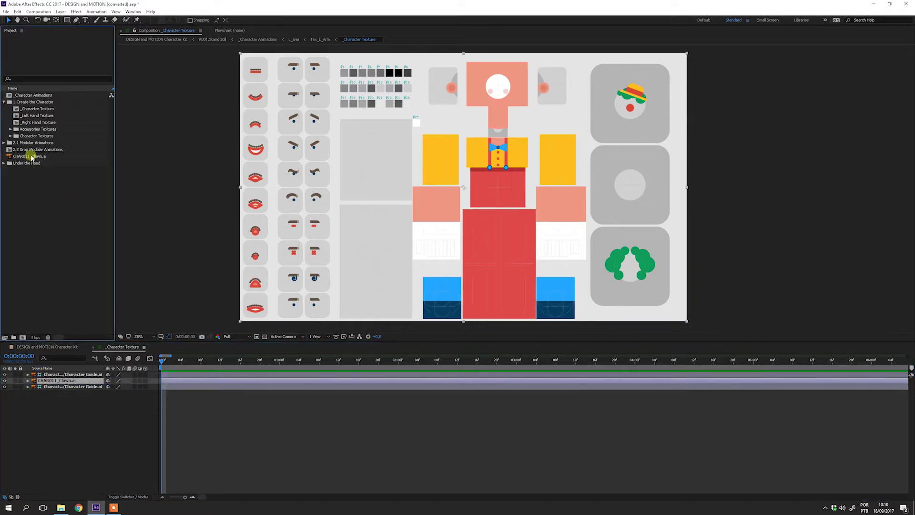
pyautogui.moveTo(28, 158); pyautogui.dragTo(35, 137)
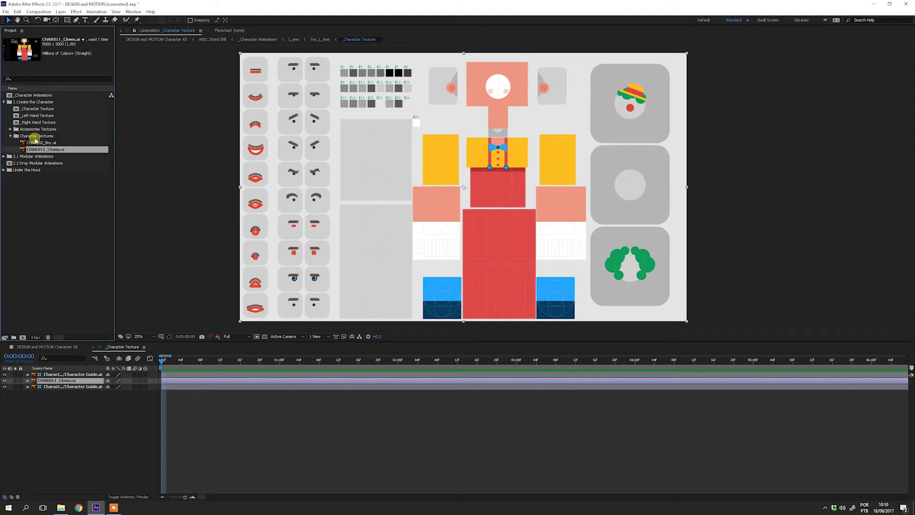
pyautogui.click(4, 102)
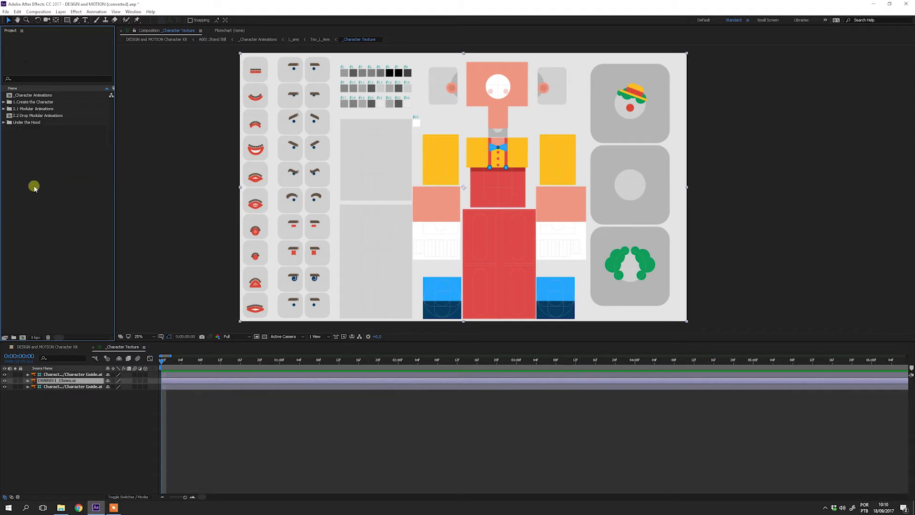
# Open the L001.Walk.Loop composition from the Loops folder of 2.1 Modular Animations and preview the walking clown.
pyautogui.click(3, 109)
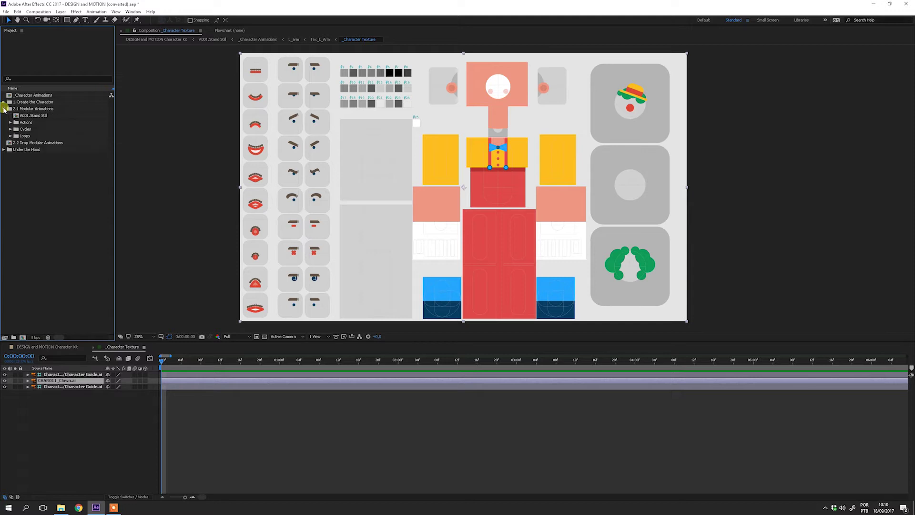
pyautogui.click(11, 136)
pyautogui.doubleClick(42, 143)
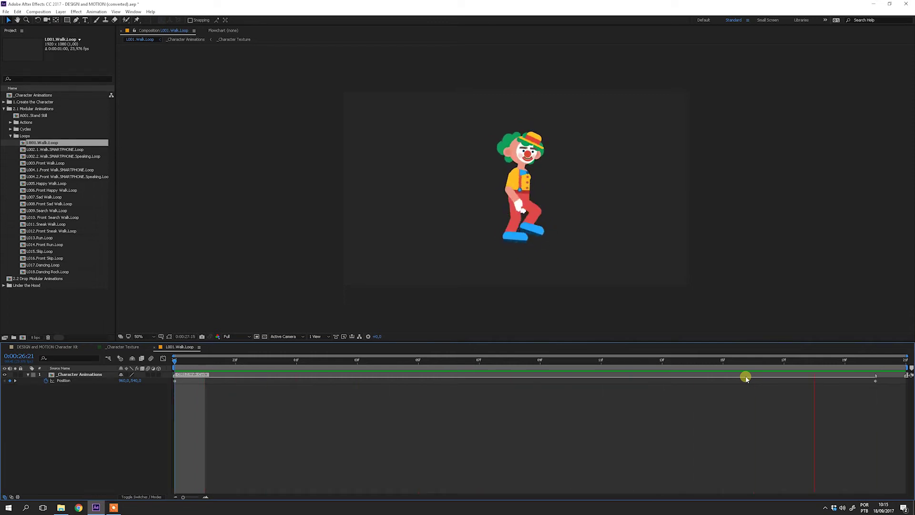
pyautogui.press('space')
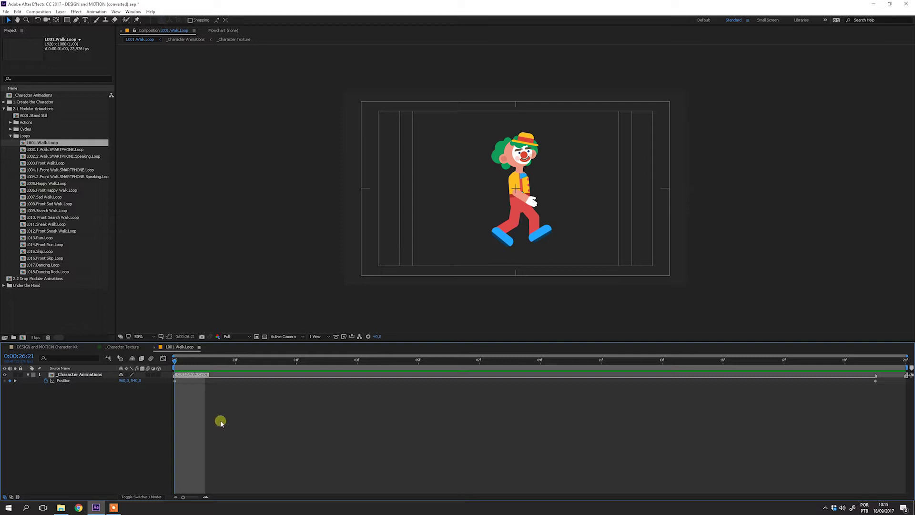
# Turn off the AUTOMATIC effect checkbox on the CT_CHAR_SETUP layer of the _Character Animations composition.
pyautogui.doubleClick(30, 95)
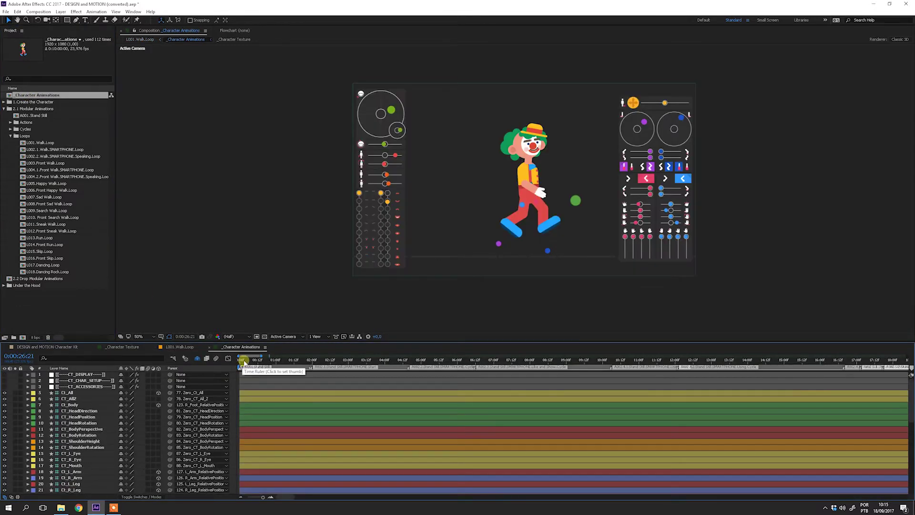
pyautogui.click(82, 381)
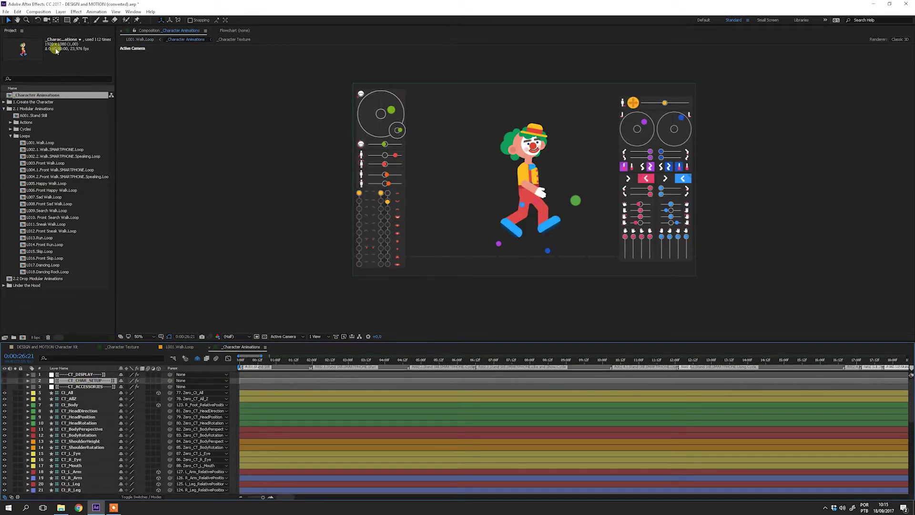
pyautogui.press('F3')
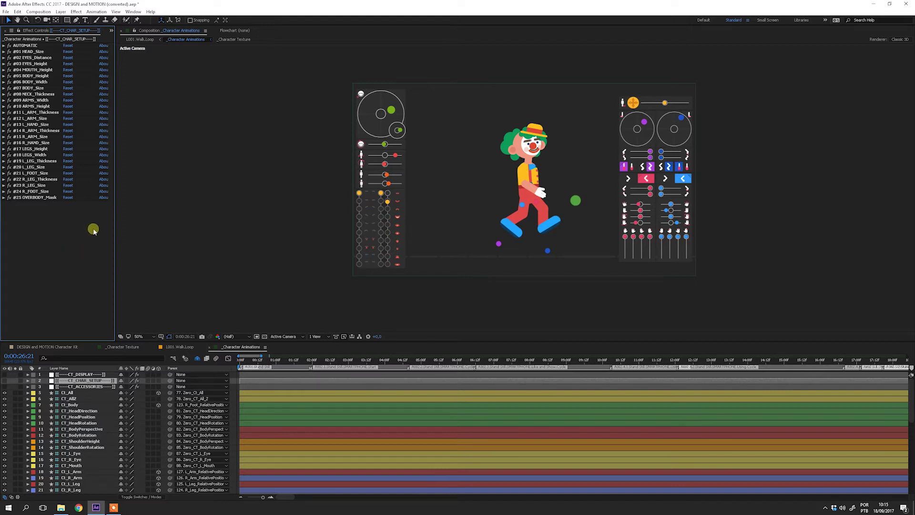
pyautogui.click(3, 45)
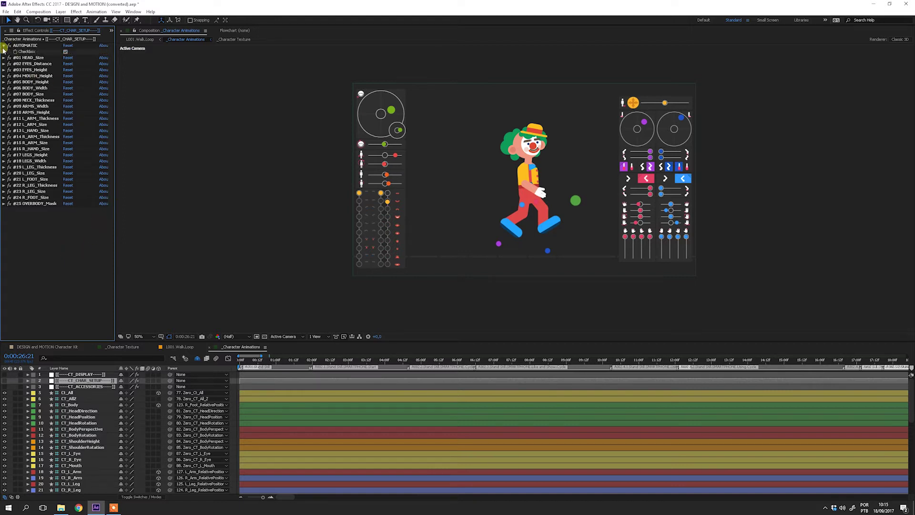
pyautogui.click(65, 52)
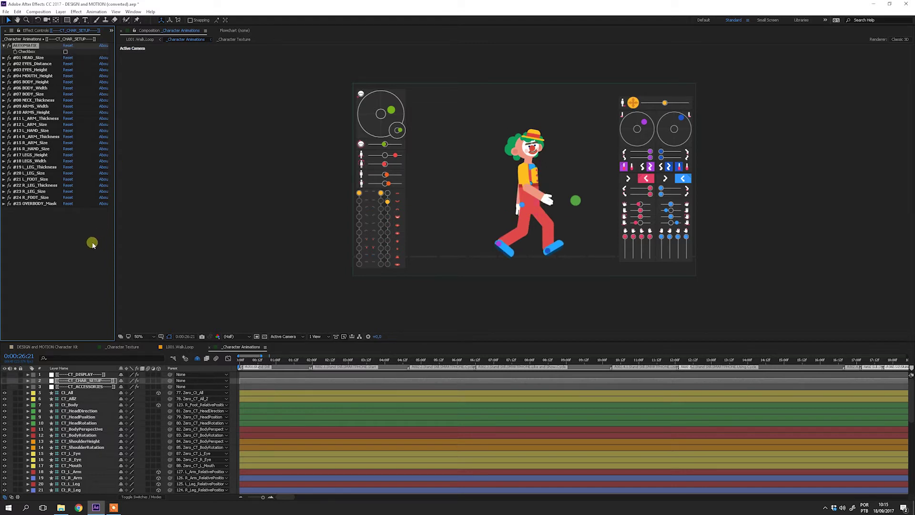
# Set the character's #01 HEAD_Size to about 85 and #02 EYES_Distance to 30.
pyautogui.click(62, 269)
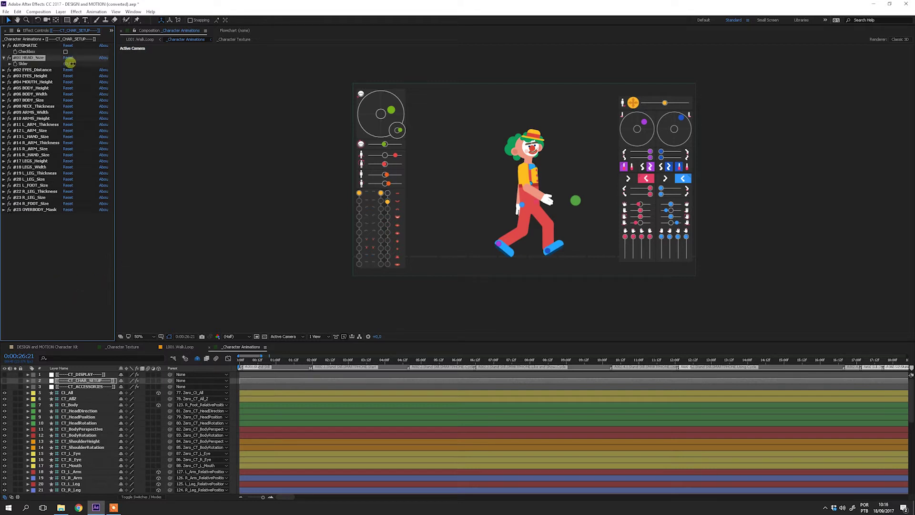
pyautogui.moveTo(69, 63); pyautogui.dragTo(75, 65)
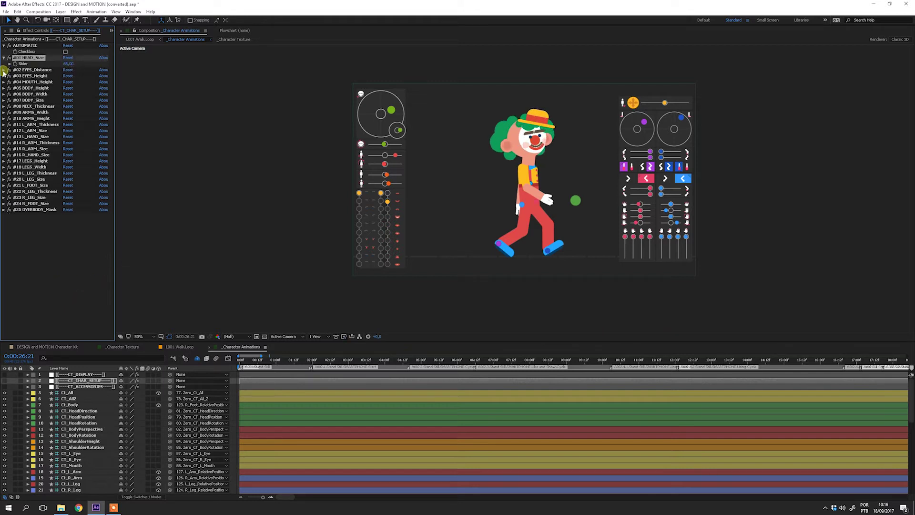
pyautogui.click(4, 69)
pyautogui.click(70, 83)
pyautogui.write('30')
pyautogui.press('Return')
# Adjust #03 EYES_Height to about 48.81 and expand the #04 MOUTH_Height and #05 BODY_Height sliders.
pyautogui.click(3, 91)
pyautogui.moveTo(61, 108); pyautogui.dragTo(72, 152)
pyautogui.click(4, 113)
pyautogui.click(3, 135)
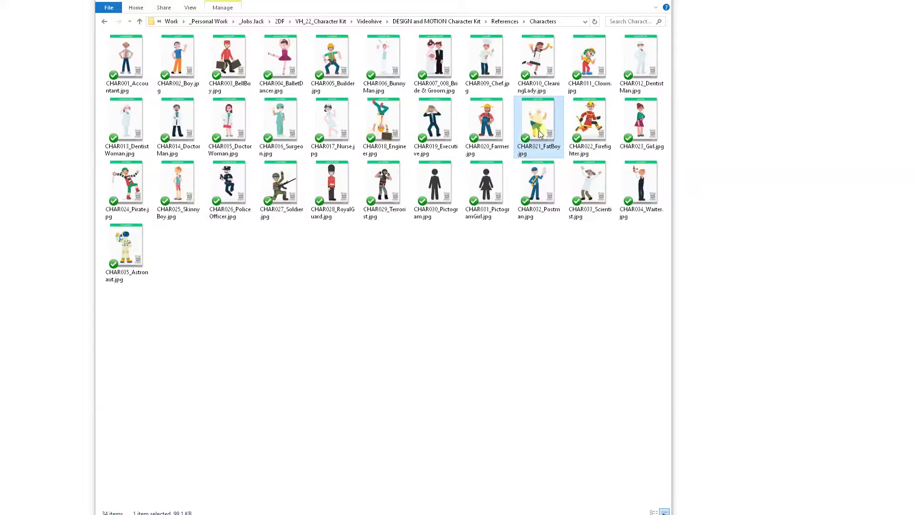
# Open the CHAR021_FatBoy.jpg reference image from the Characters references folder.
pyautogui.doubleClick(538, 130)
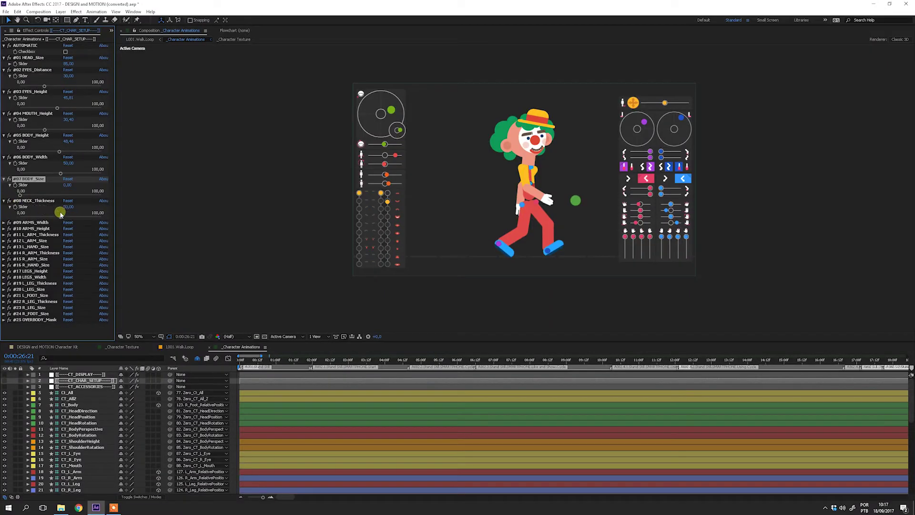
# Set the character's #08 NECK_Thickness to 0 and #09 ARMS_Width to 50.
pyautogui.moveTo(61, 212); pyautogui.dragTo(64, 232)
pyautogui.click(4, 222)
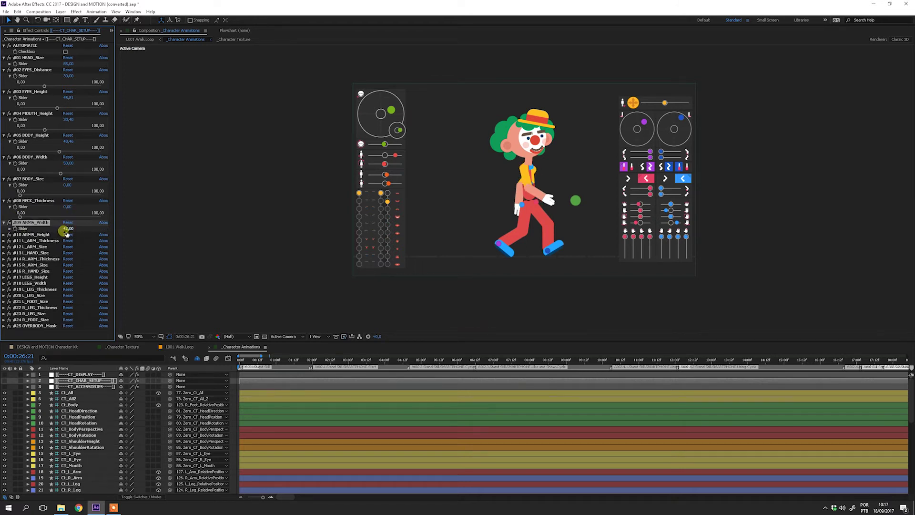
pyautogui.click(67, 229)
pyautogui.write('50')
pyautogui.press('Return')
# Set #10 ARMS_Height to 45 and #11 L_ARM_Thickness to 25.
pyautogui.click(4, 235)
pyautogui.click(67, 240)
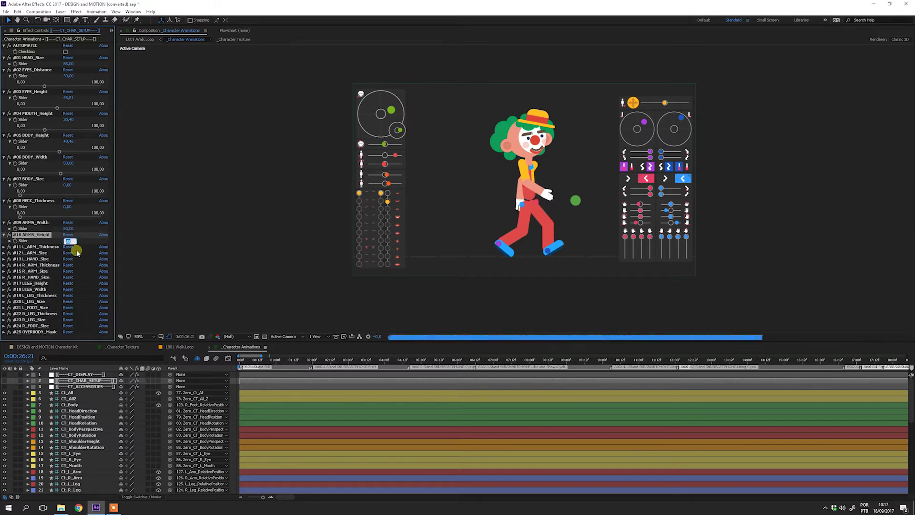
pyautogui.write('45')
pyautogui.press('Return')
pyautogui.click(4, 247)
pyautogui.click(69, 253)
pyautogui.write('25')
pyautogui.press('Return')
# Set #12 L_ARM_Size to 58 and #13 L_HAND_Size to 20.
pyautogui.click(4, 259)
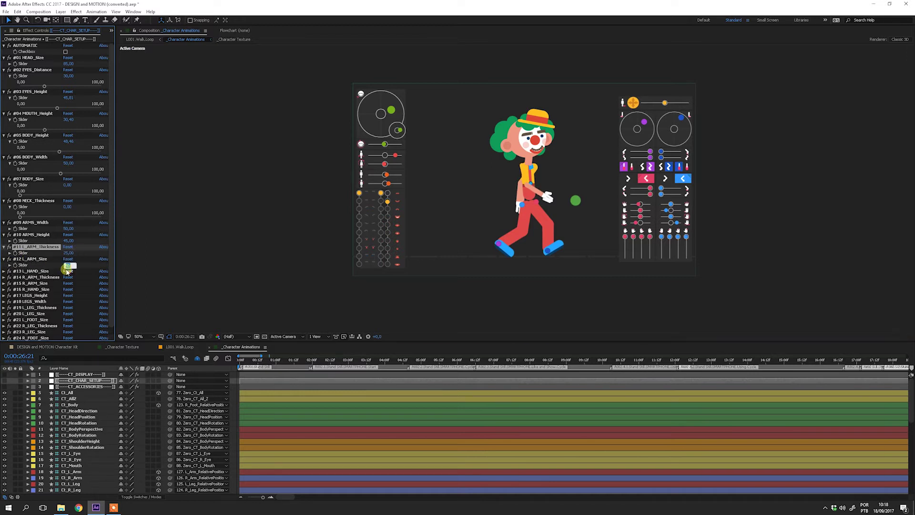
pyautogui.click(67, 265)
pyautogui.write('58')
pyautogui.press('Tab')
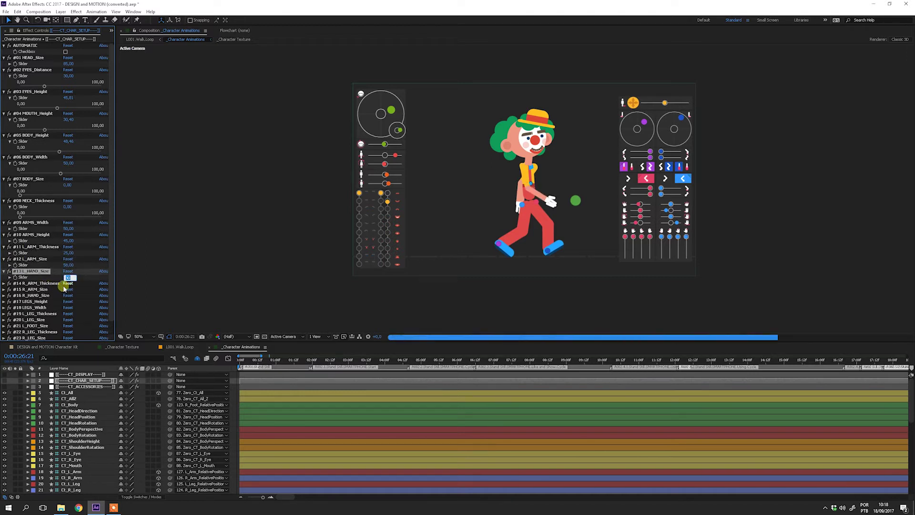
# Set #14 R_ARM_Thickness to 25 and #16 R_HAND_Size to 20, and give #15 R_ARM_Size the left arm's value.
pyautogui.click(4, 283)
pyautogui.click(4, 296)
pyautogui.click(3, 307)
pyautogui.moveTo(112, 299); pyautogui.dragTo(112, 312)
pyautogui.click(4, 303)
pyautogui.scroll(-1, 106, 315)
# Set #17 LEGS_Height to 55 and #18 LEGS_Width to 49.
pyautogui.click(68, 288)
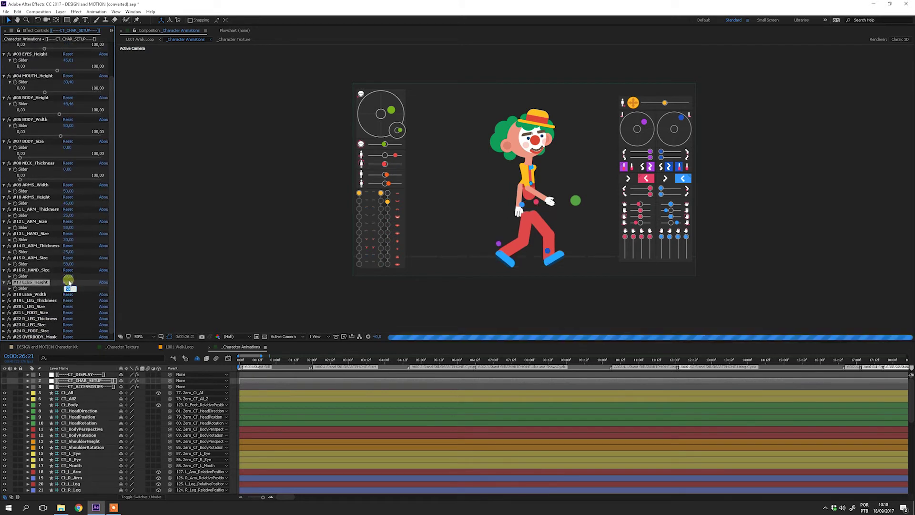
pyautogui.write('55')
pyautogui.press('Tab')
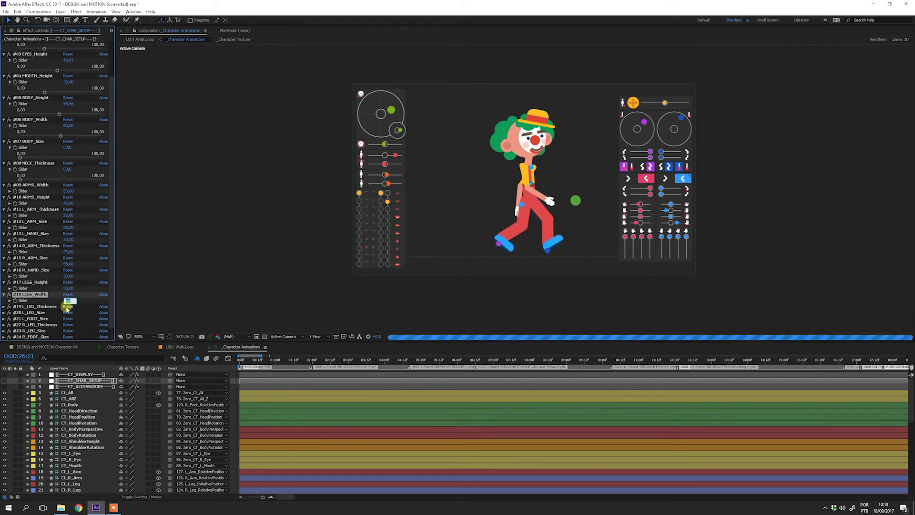
pyautogui.click(5, 307)
pyautogui.moveTo(112, 311); pyautogui.dragTo(112, 321)
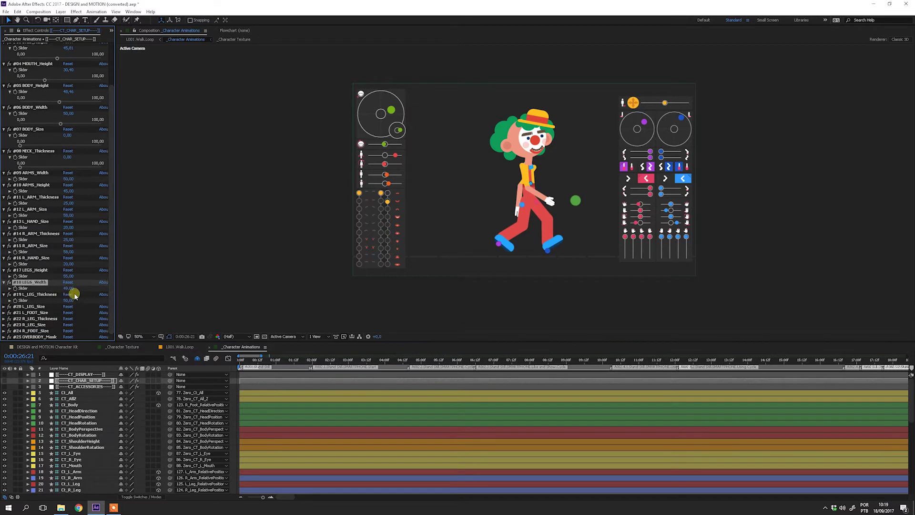
# Set #19 L_LEG_Thickness to 20 and #20 L_LEG_Size to 40.
pyautogui.click(70, 301)
pyautogui.click(4, 307)
pyautogui.click(69, 313)
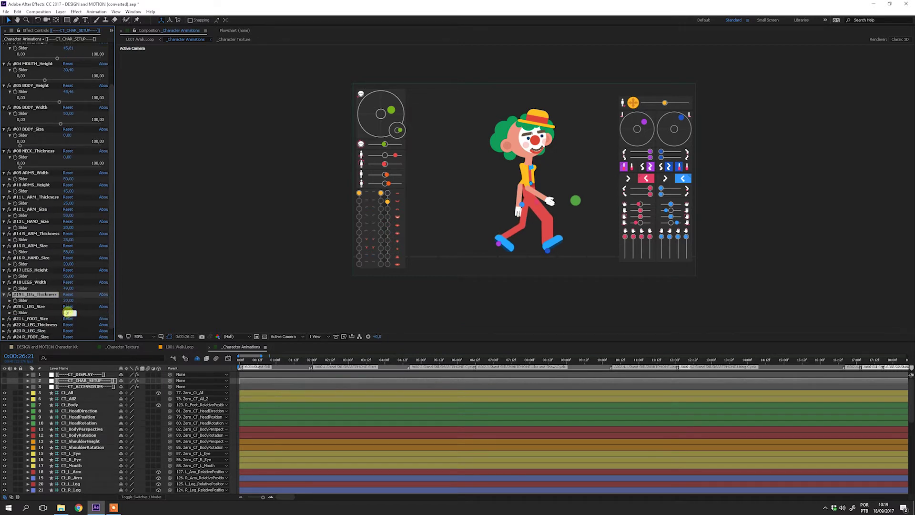
pyautogui.write('40')
pyautogui.press('Return')
# Set #21 L_FOOT_Size to 30 and #22 R_LEG_Thickness to 20.
pyautogui.click(4, 319)
pyautogui.click(70, 324)
pyautogui.write('30')
pyautogui.press('Return')
pyautogui.scroll(-1, 111, 300)
pyautogui.click(5, 318)
pyautogui.click(69, 324)
pyautogui.write('20')
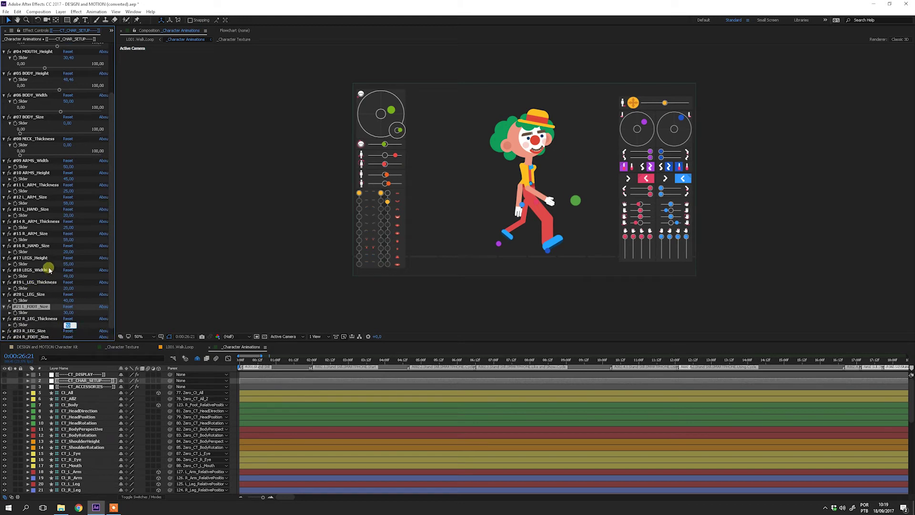
pyautogui.press('Return')
# Set #22 R_LEG_Thickness to 40 and #23 R_LEG_Size to 30.
pyautogui.click(4, 331)
pyautogui.moveTo(111, 305); pyautogui.dragTo(111, 317)
pyautogui.click(69, 313)
pyautogui.write('40')
pyautogui.press('Return')
pyautogui.click(69, 324)
pyautogui.write('30')
pyautogui.press('Return')
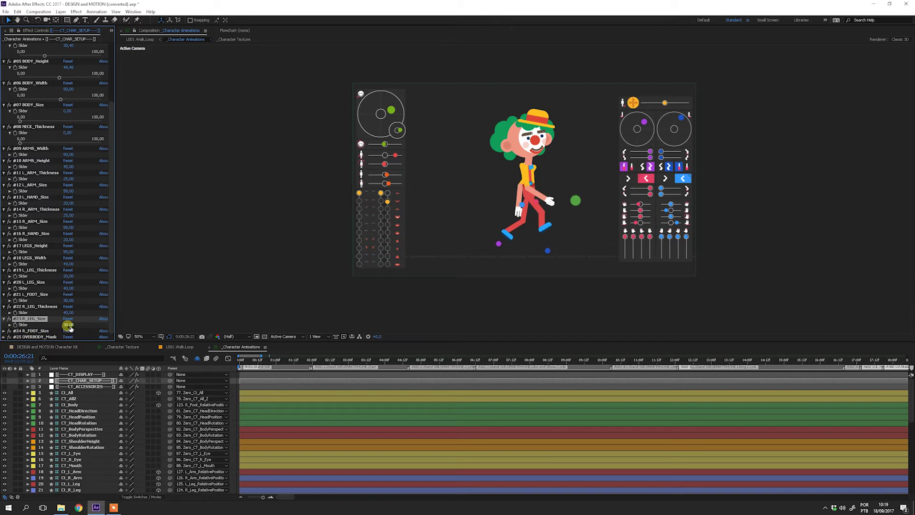
# Set #24 R_FOOT_Size to 30, #23 R_LEG_Size to 40 and #22 R_LEG_Thickness to 20.
pyautogui.click(4, 331)
pyautogui.click(68, 336)
pyautogui.write('30')
pyautogui.click(69, 324)
pyautogui.write('40')
pyautogui.click(69, 312)
pyautogui.write('20')
# Change #17 LEGS_Height to 58 and #06 BODY_Width to 60.
pyautogui.click(69, 252)
pyautogui.write('58')
pyautogui.click(69, 89)
pyautogui.write('60')
pyautogui.press('Return')
pyautogui.scroll(-3, 107, 153)
pyautogui.click(4, 338)
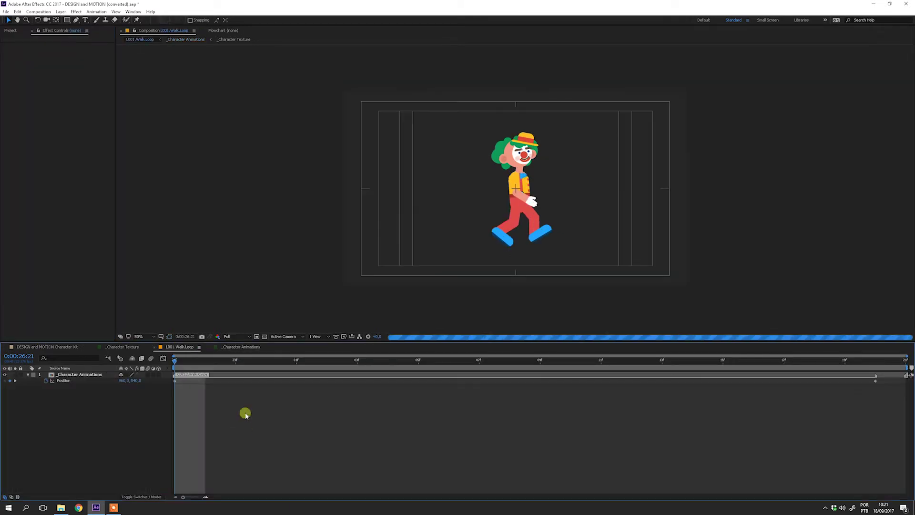
# Open the _Character Texture composition from the 1.Create the Character folder.
pyautogui.click(280, 400)
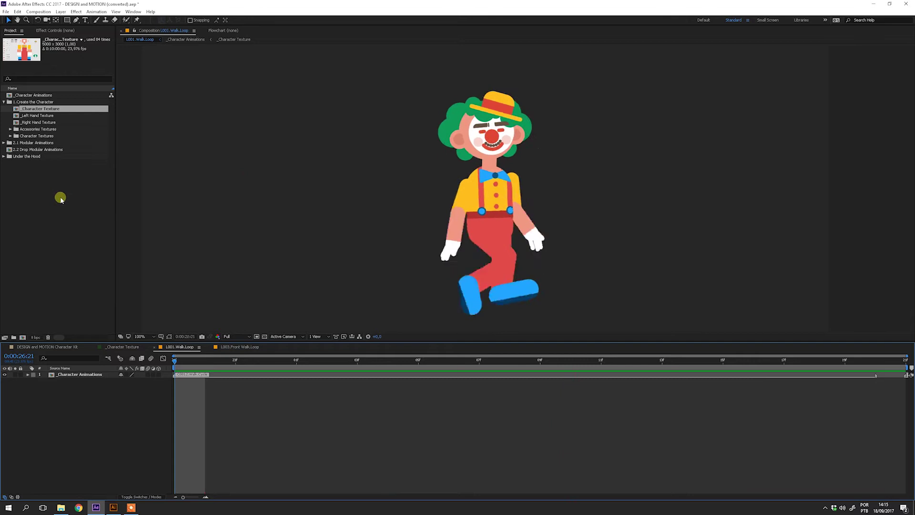
pyautogui.click(31, 109)
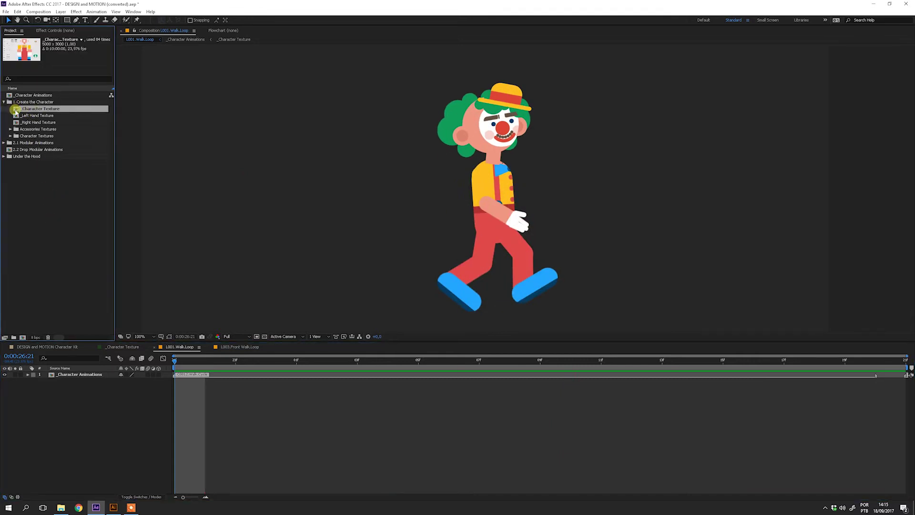
pyautogui.doubleClick(16, 111)
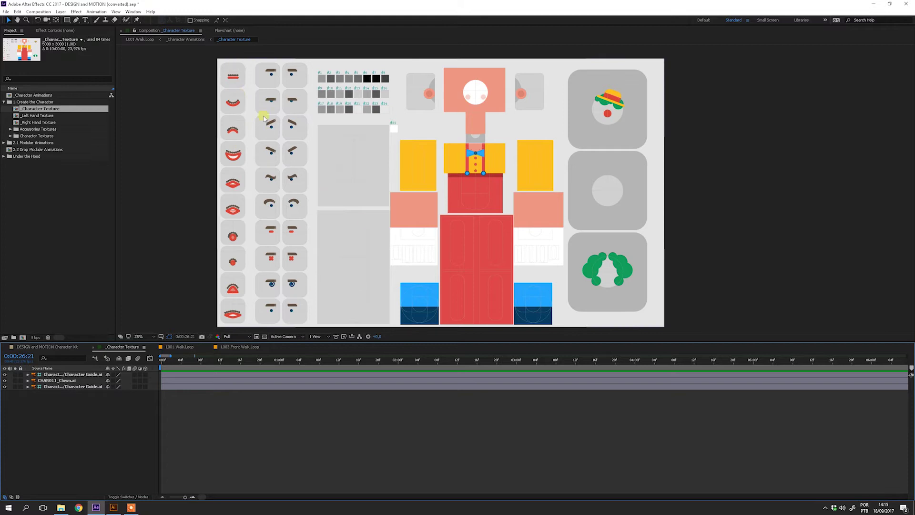
# Examine the guide outlines over the shirt and trousers areas of the clown's torso texture.
pyautogui.moveTo(421, 221); pyautogui.dragTo(417, 230)
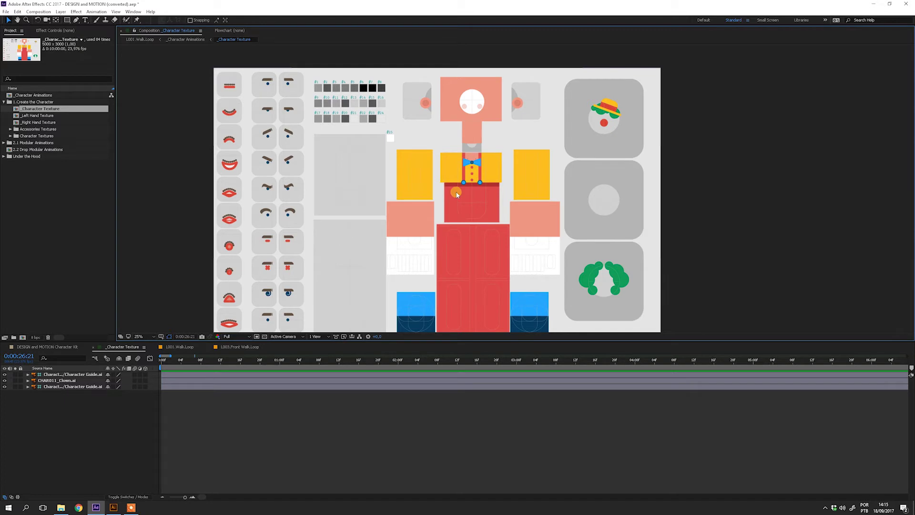
pyautogui.moveTo(230, 90); pyautogui.dragTo(254, 77)
pyautogui.press('v')
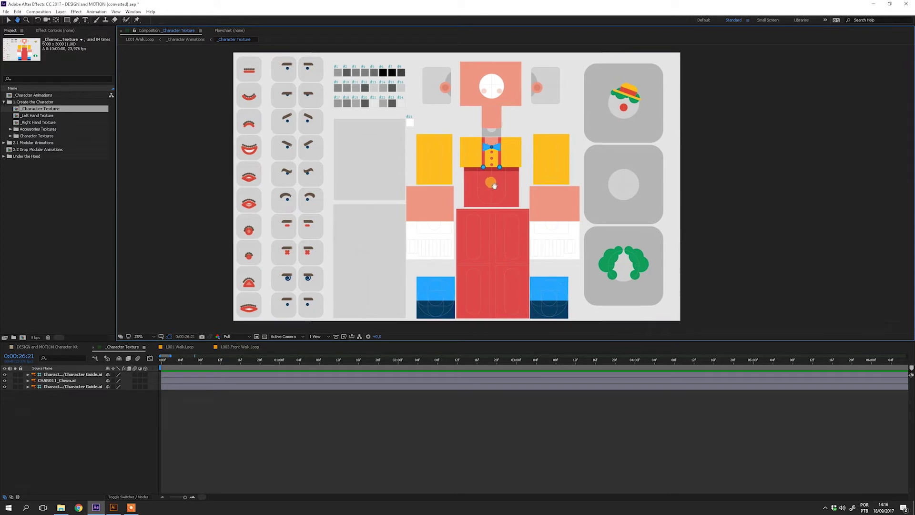
pyautogui.scroll(2, 497, 190)
pyautogui.scroll(2, 495, 188)
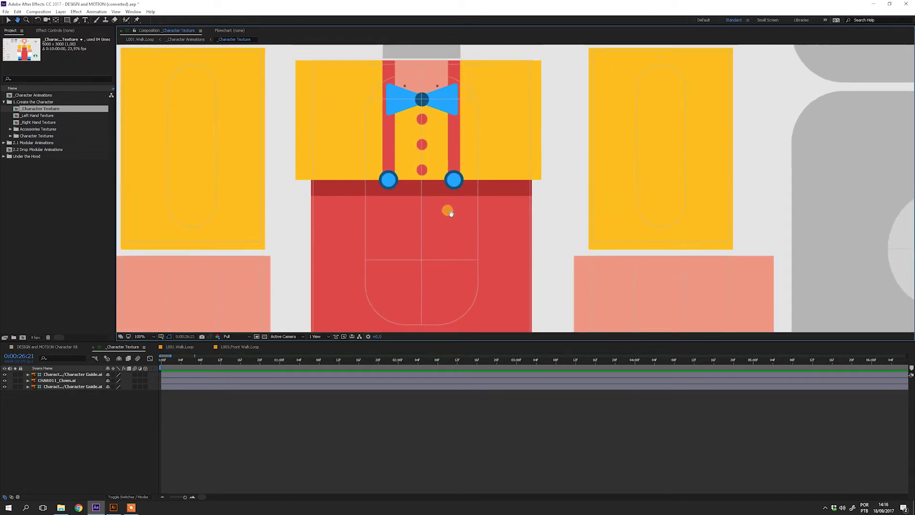
pyautogui.moveTo(400, 209); pyautogui.dragTo(383, 194)
pyautogui.press('v')
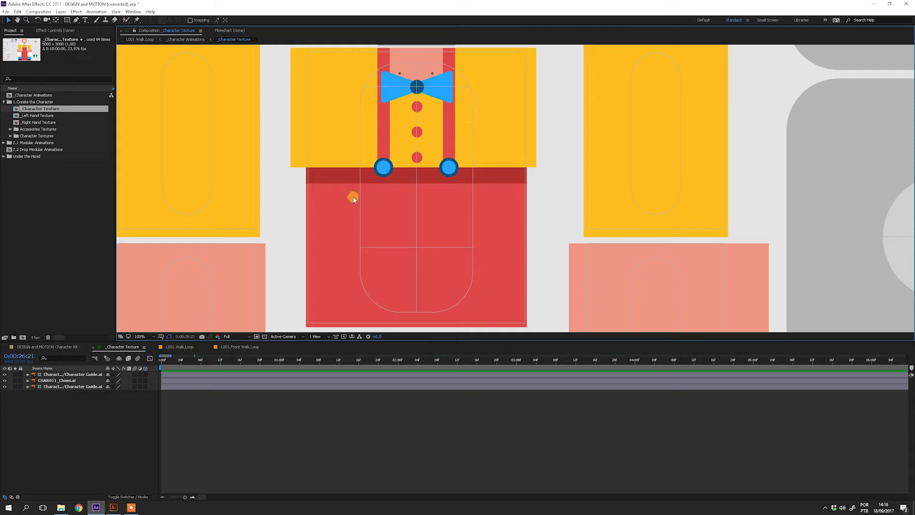
pyautogui.scroll(-2, 355, 190)
# Open the _Character Animations composition and turn the clown's body sideways with the CT_BodyPerspective controller.
pyautogui.doubleClick(26, 96)
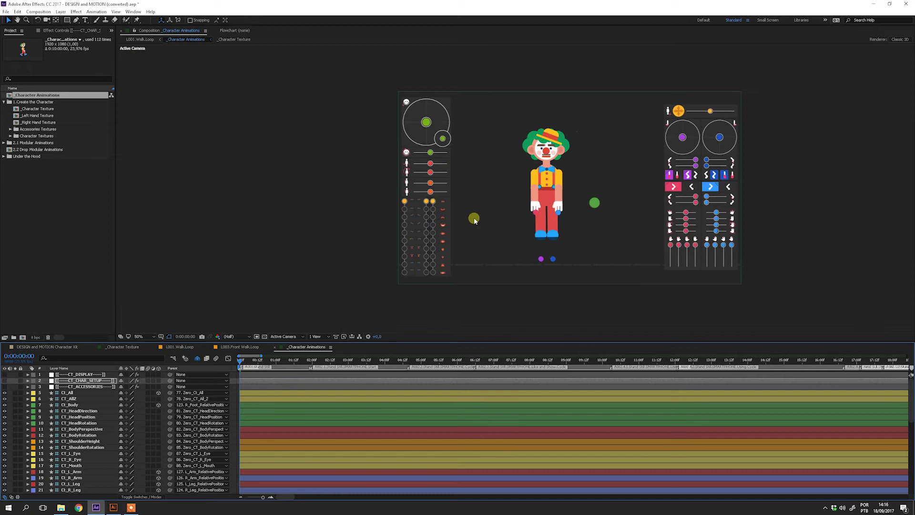
pyautogui.scroll(1, 515, 215)
pyautogui.press('space')
pyautogui.moveTo(512, 204); pyautogui.dragTo(498, 208)
pyautogui.press('v')
pyautogui.click(331, 143)
pyautogui.moveTo(331, 160); pyautogui.dragTo(585, 225)
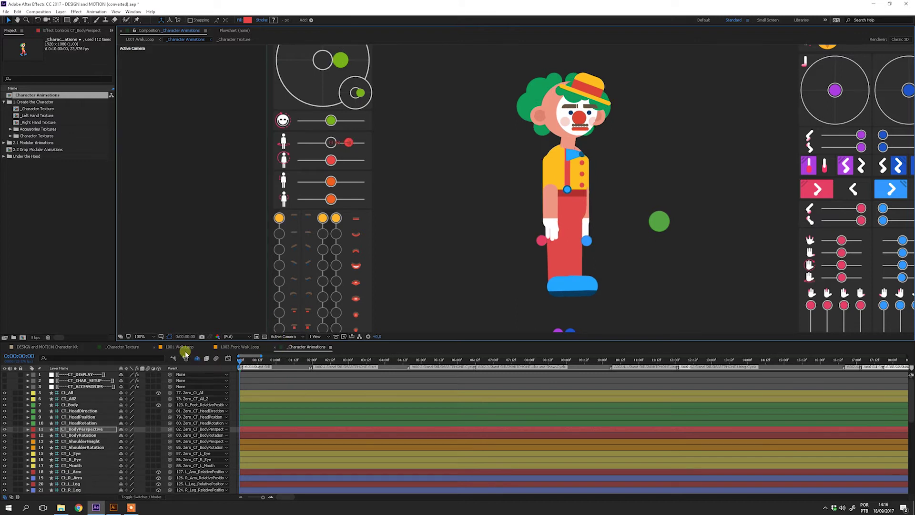
# Return to the _Character Texture composition and examine the guide outlines of the torso, hands, legs and shoes.
pyautogui.click(136, 346)
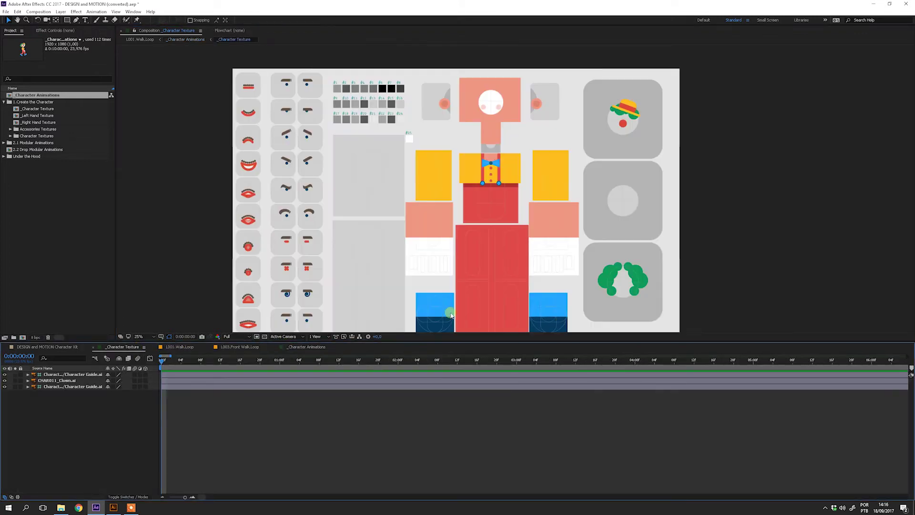
pyautogui.scroll(4, 530, 181)
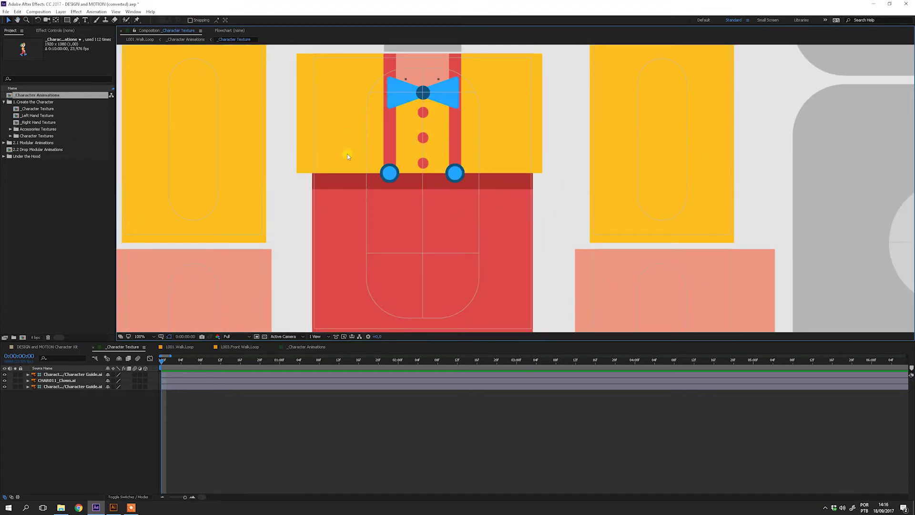
pyautogui.scroll(-2, 356, 230)
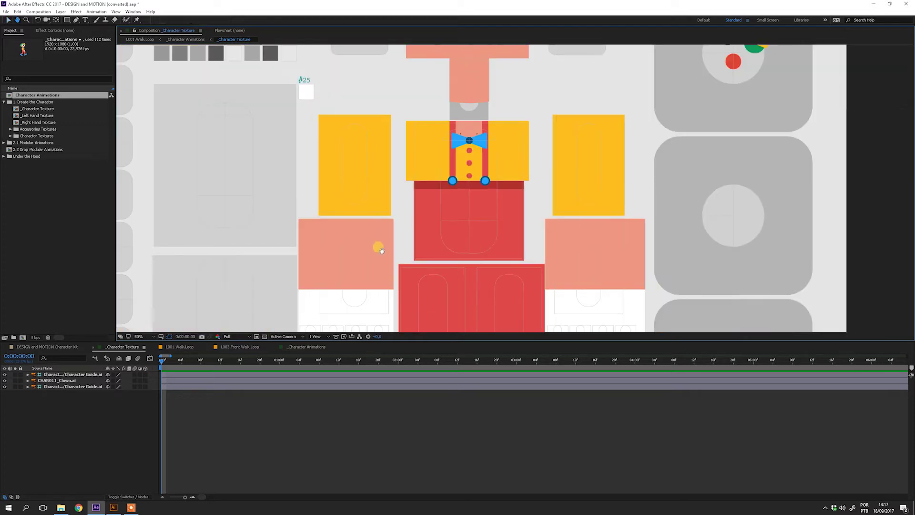
pyautogui.moveTo(378, 247); pyautogui.dragTo(387, 196)
pyautogui.scroll(2, 235, 150)
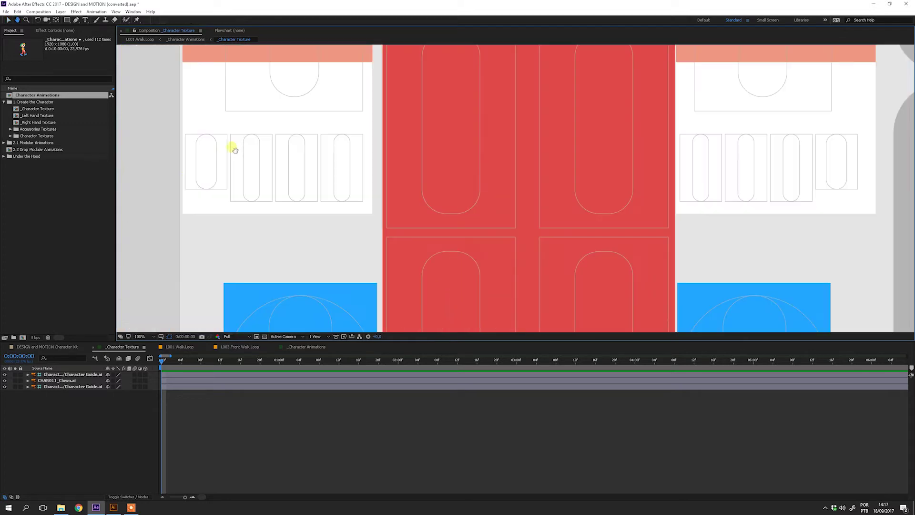
pyautogui.moveTo(305, 285); pyautogui.dragTo(324, 124)
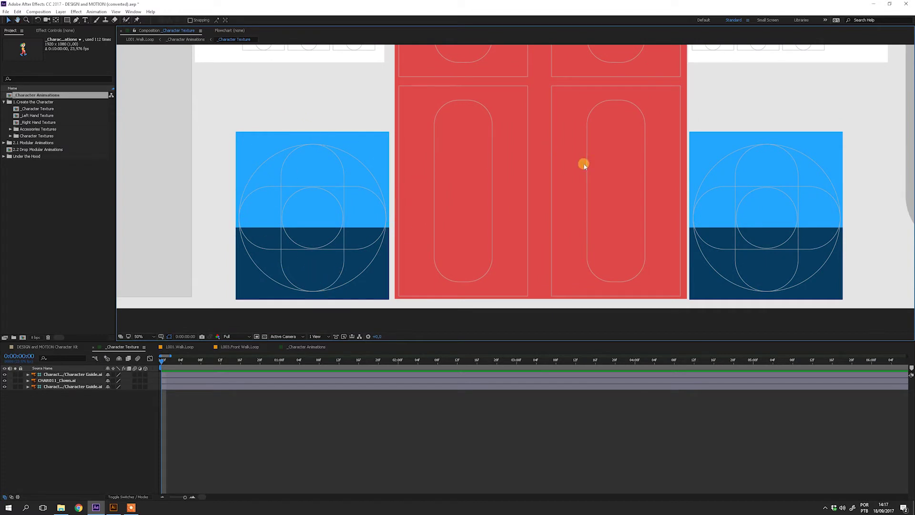
# Examine the head, face circle and ear areas at the upper middle of the texture sheet.
pyautogui.scroll(-2, 548, 149)
pyautogui.moveTo(544, 132); pyautogui.dragTo(505, 278)
pyautogui.moveTo(493, 90); pyautogui.dragTo(501, 308)
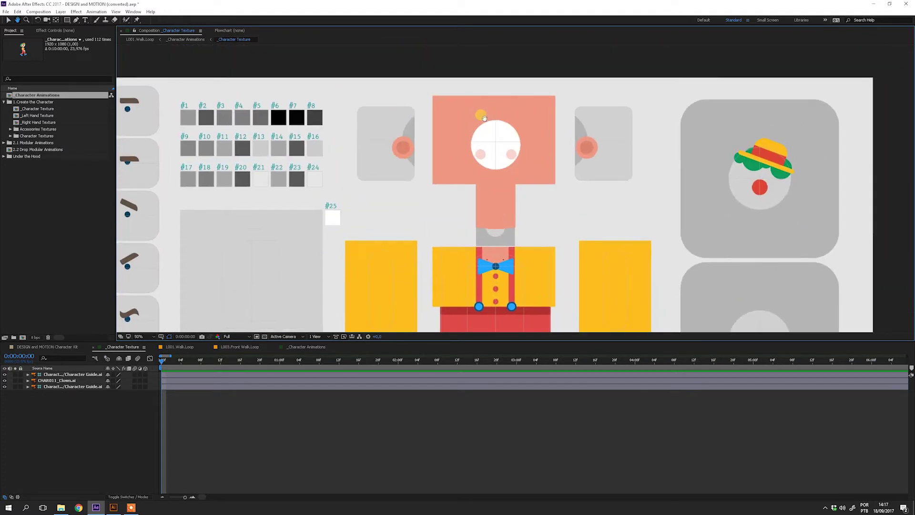
pyautogui.scroll(2, 484, 120)
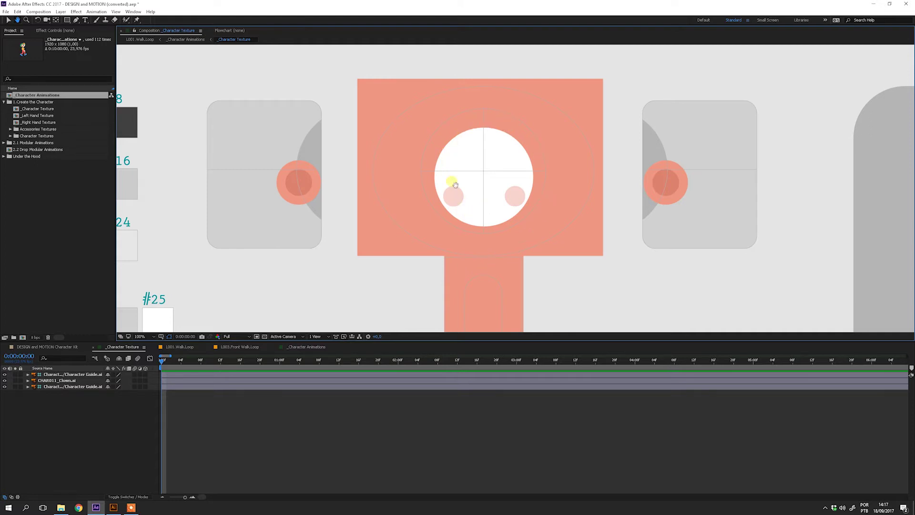
pyautogui.press('v')
pyautogui.press(',')
pyautogui.press(',')
pyautogui.scroll(-2, 496, 228)
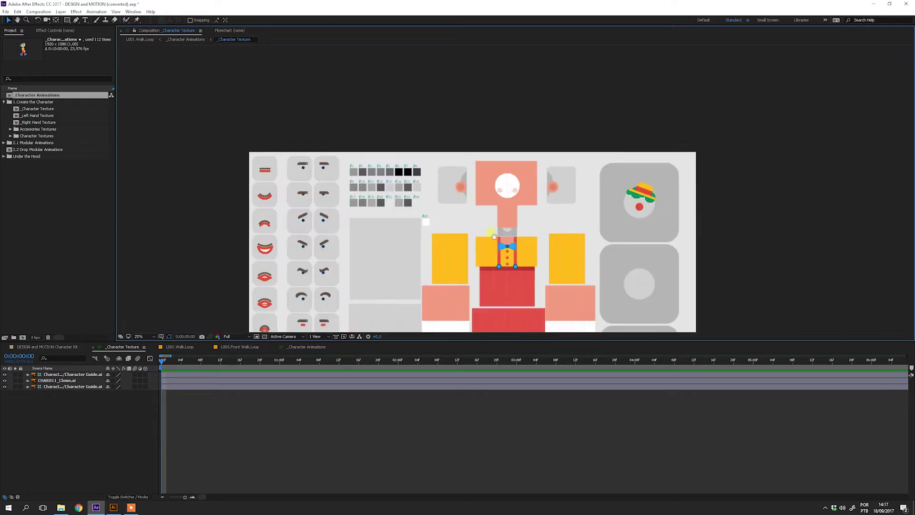
pyautogui.moveTo(481, 205); pyautogui.dragTo(473, 169)
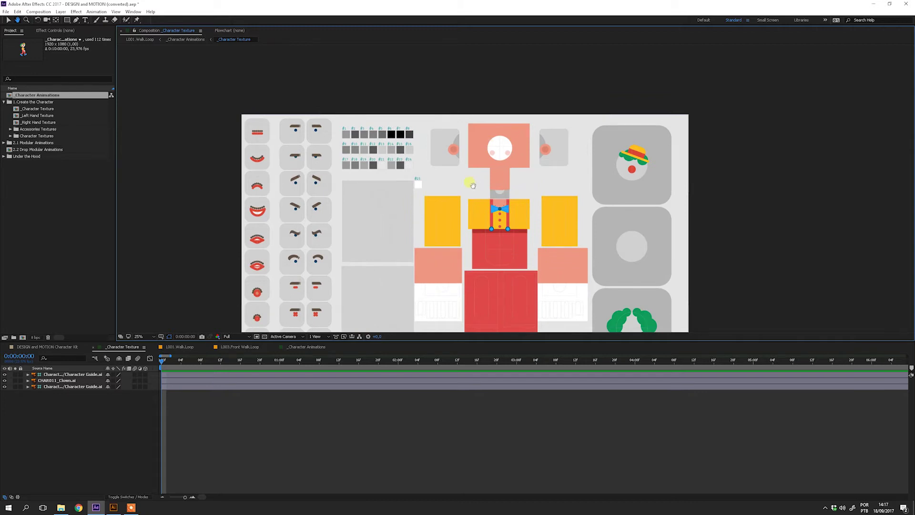
pyautogui.press('.')
pyautogui.press('.')
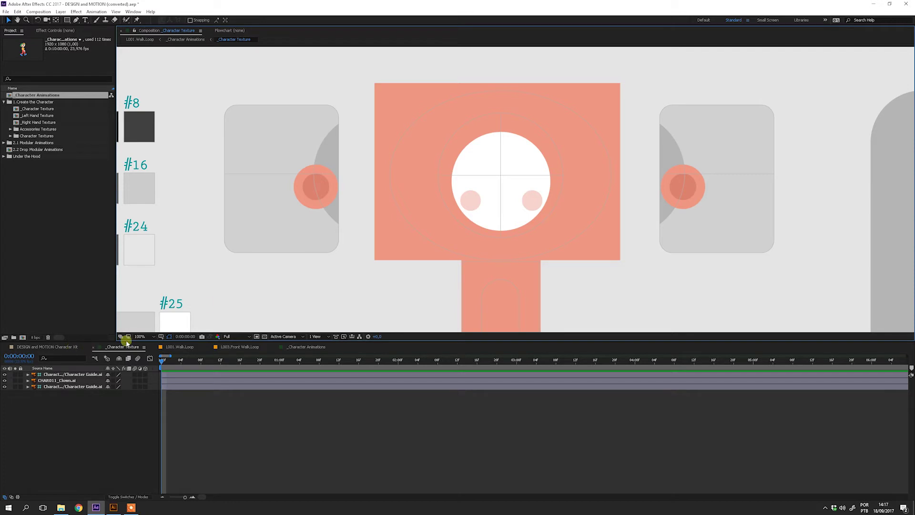
# Check the clown's front view in the _Character Animations composition and go back to _Character Texture.
pyautogui.click(292, 347)
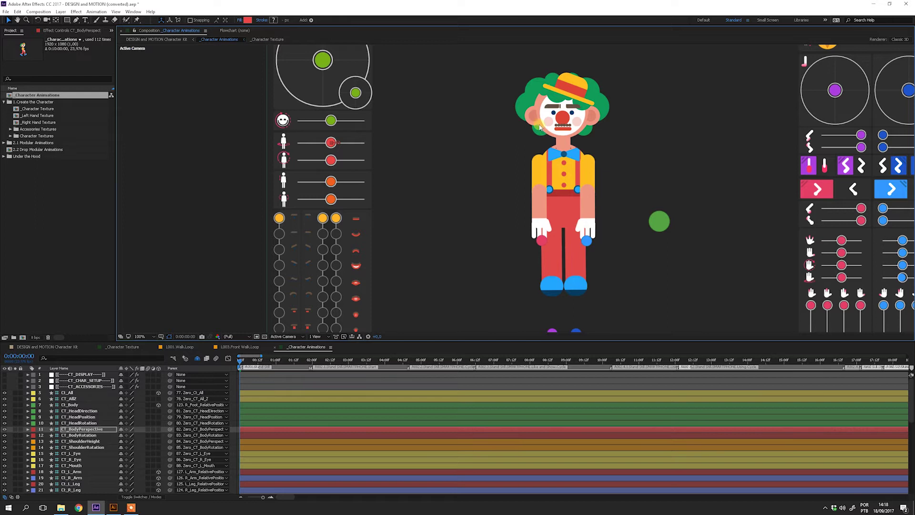
pyautogui.doubleClick(539, 127)
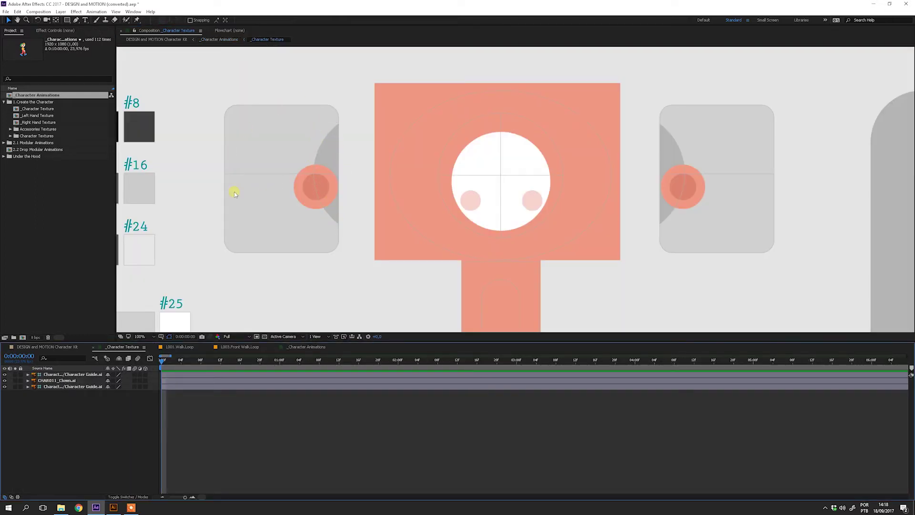
# Examine the ear, collar, hat and hair areas of the clown's texture sheet.
pyautogui.moveTo(304, 202)
pyautogui.mouseDown()
pyautogui.moveTo(311, 184)
pyautogui.moveTo(315, 206)
pyautogui.mouseUp()
pyautogui.scroll(-1, 628, 274)
pyautogui.moveTo(612, 260); pyautogui.dragTo(591, 152)
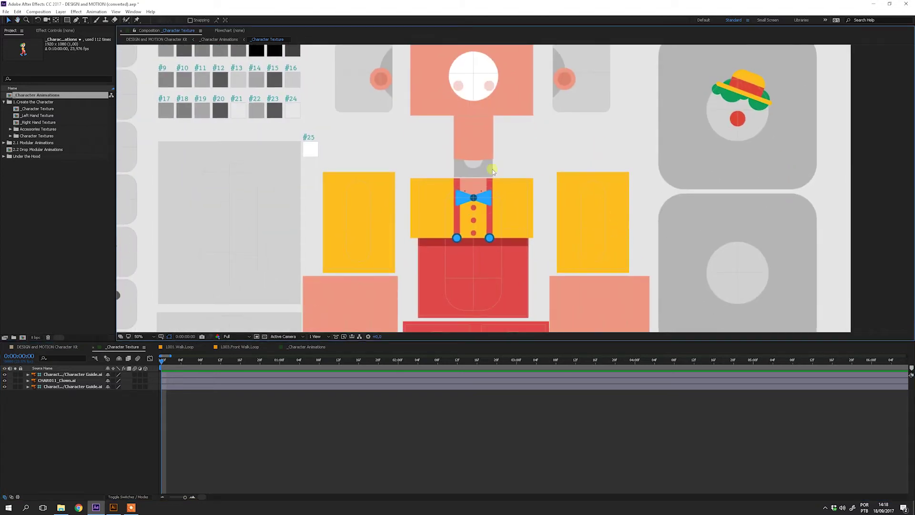
pyautogui.moveTo(491, 171); pyautogui.dragTo(412, 171)
pyautogui.scroll(-1, 519, 205)
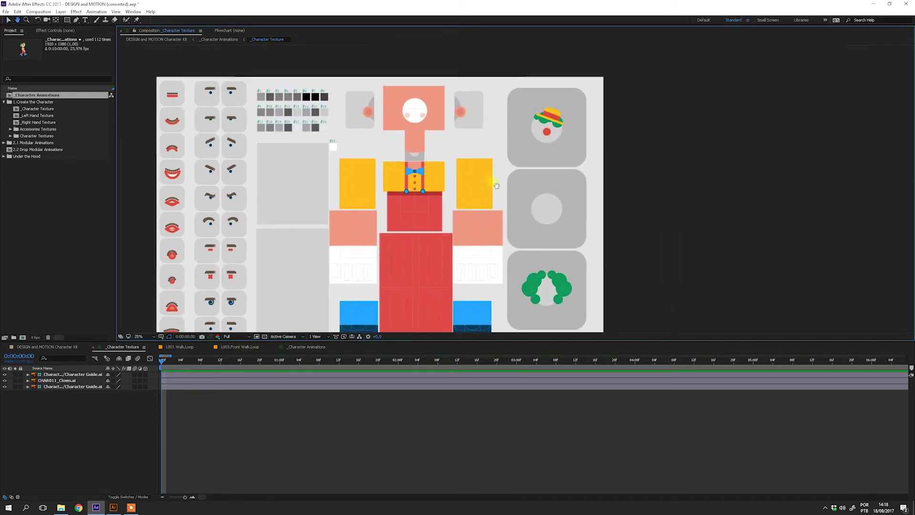
pyautogui.moveTo(514, 169); pyautogui.dragTo(512, 162)
pyautogui.press('v')
pyautogui.click(517, 98)
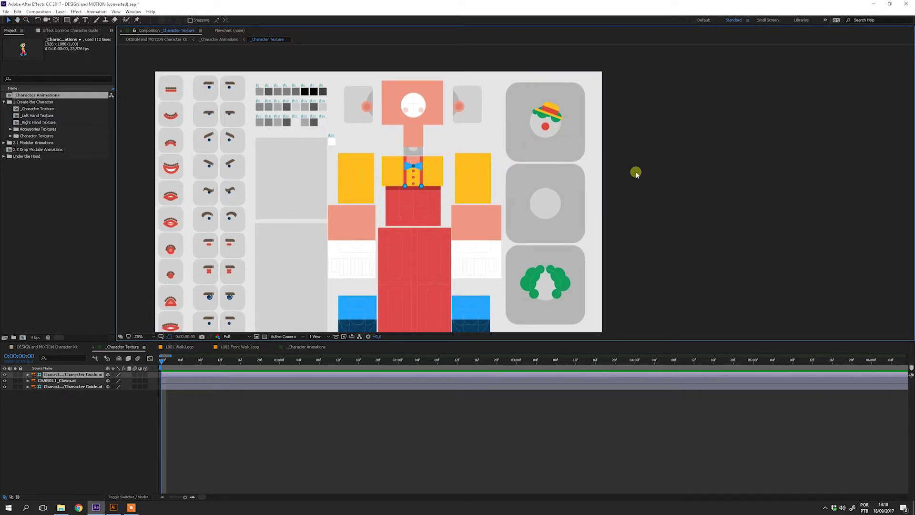
pyautogui.click(636, 173)
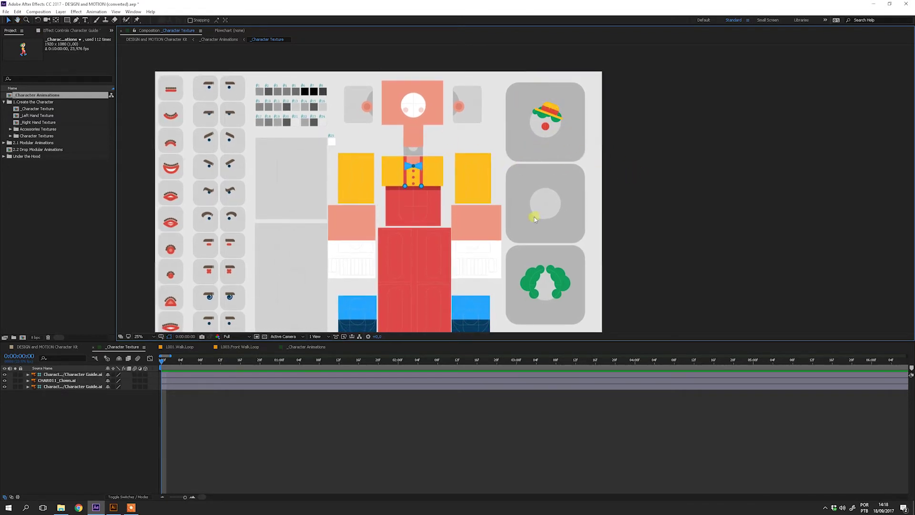
pyautogui.moveTo(577, 254); pyautogui.dragTo(671, 233)
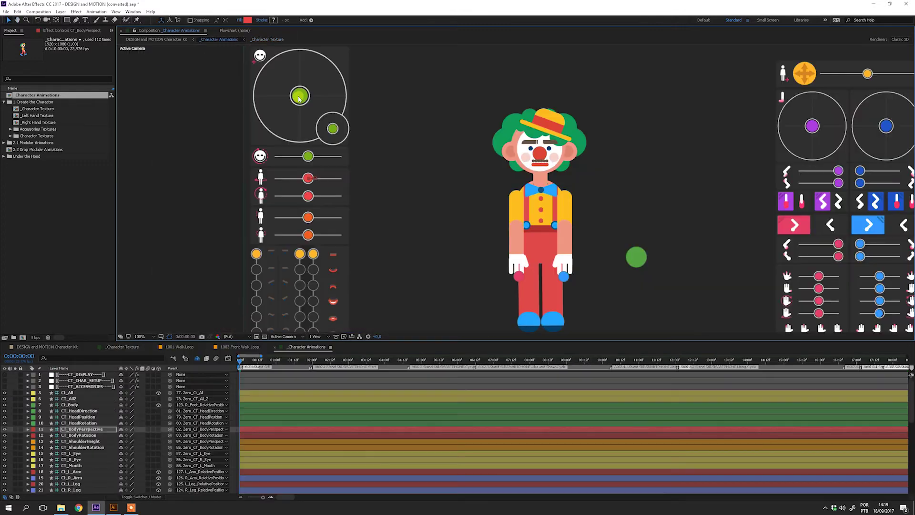
# Try turning the clown's head with the CT_HeadDirection control in _Character Animations and return it to facing front.
pyautogui.moveTo(298, 98); pyautogui.dragTo(317, 95)
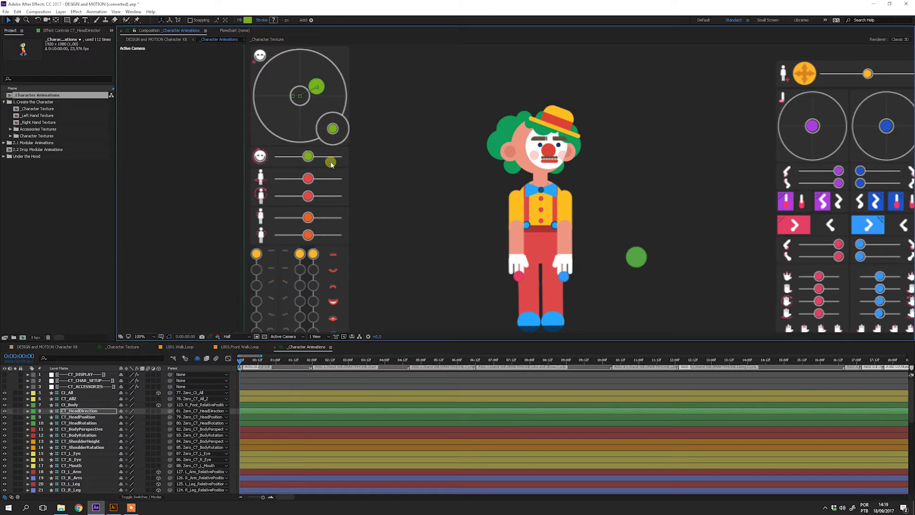
pyautogui.scroll(-1, 336, 177)
pyautogui.press('space')
pyautogui.moveTo(347, 174); pyautogui.dragTo(288, 155)
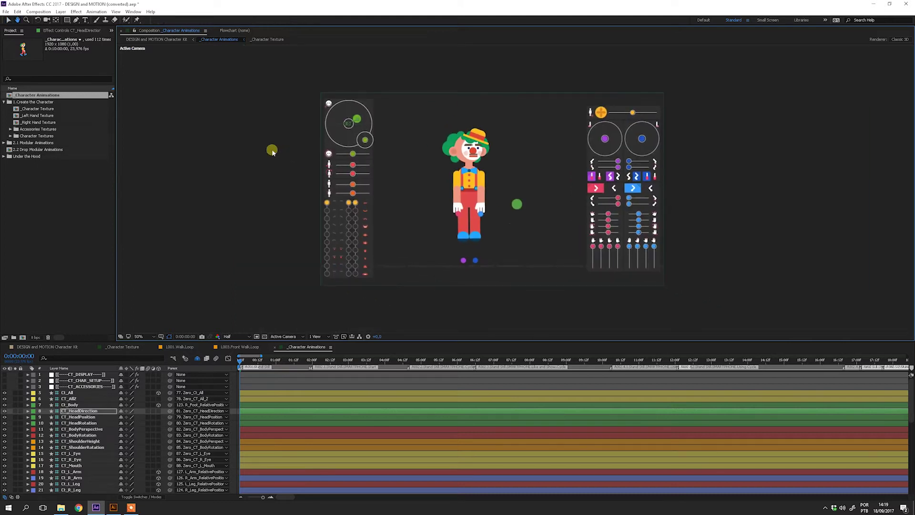
pyautogui.click(356, 120)
pyautogui.moveTo(357, 119); pyautogui.dragTo(349, 123)
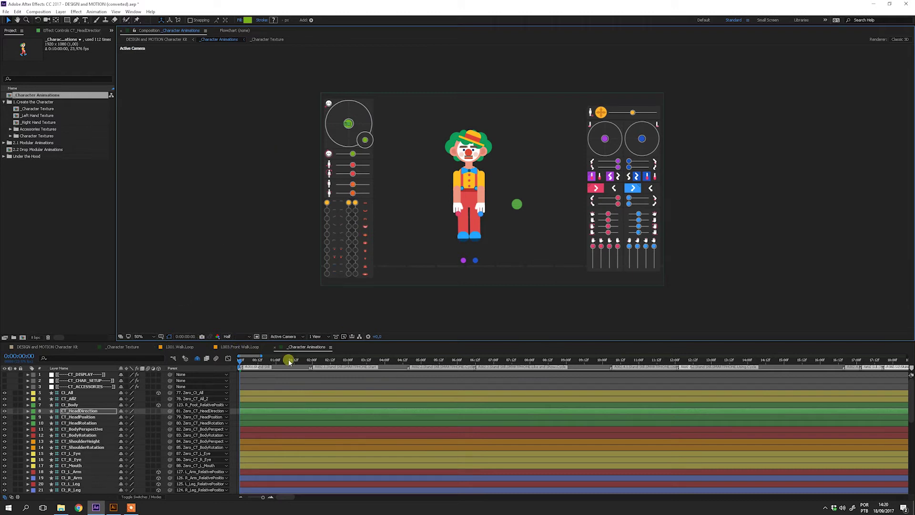
# Compare the numbered grey swatches in _Character Texture with the CT_CHAR_SETUP layer's effect controls in _Character Animations.
pyautogui.click(123, 347)
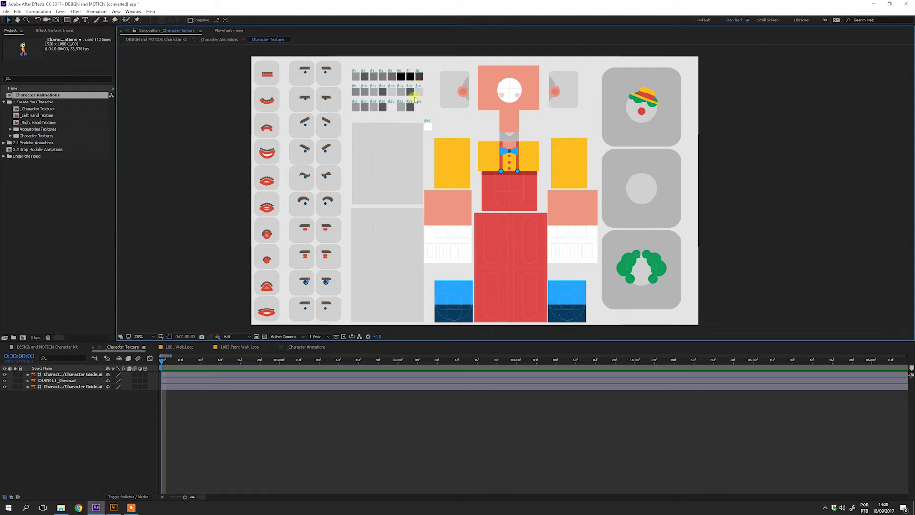
pyautogui.click(302, 347)
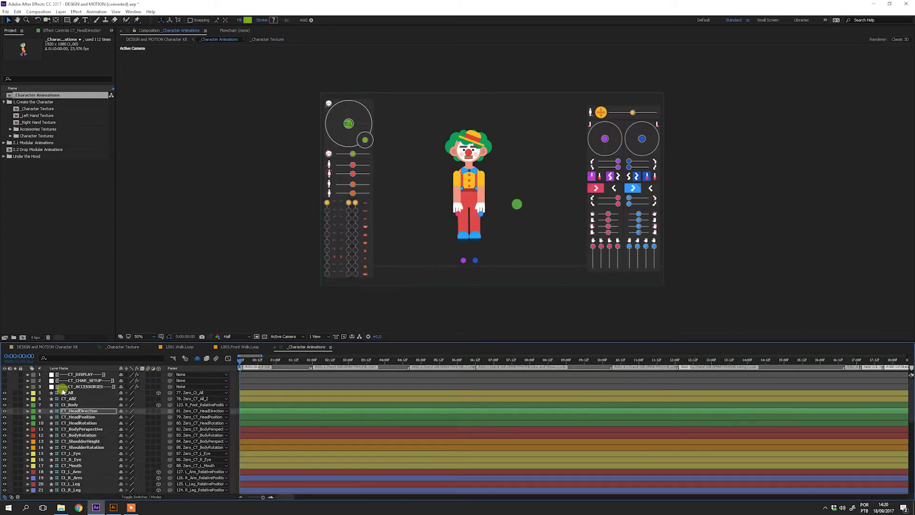
pyautogui.click(72, 380)
pyautogui.click(101, 33)
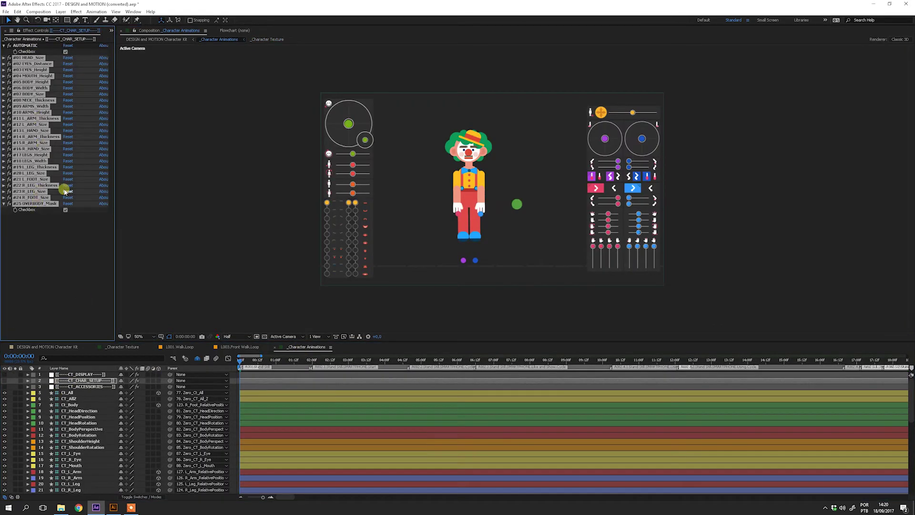
# Draw a rectangle over the #1 swatch in the _Character Texture composition.
pyautogui.click(136, 347)
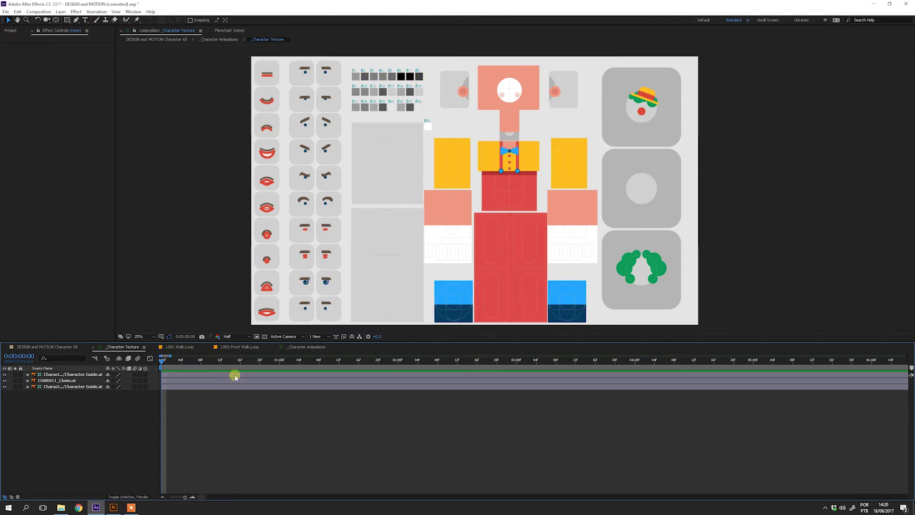
pyautogui.click(68, 20)
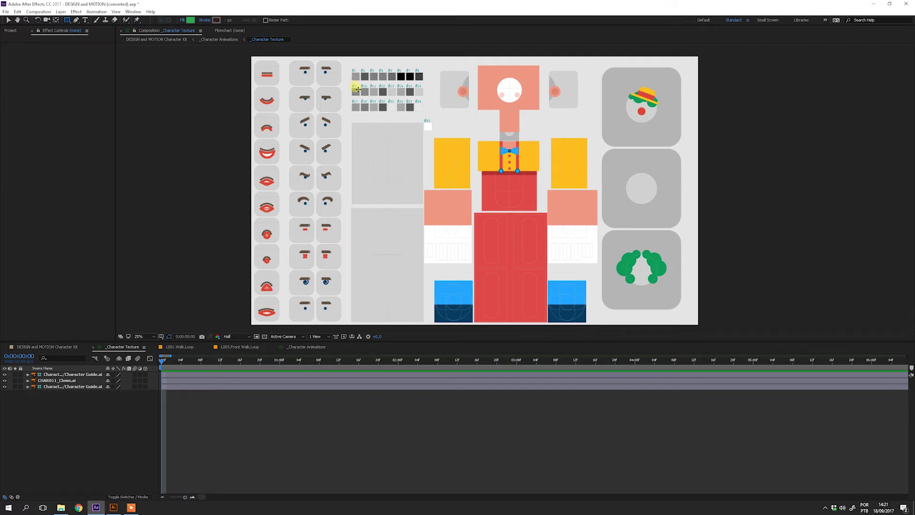
pyautogui.moveTo(353, 83); pyautogui.dragTo(360, 73)
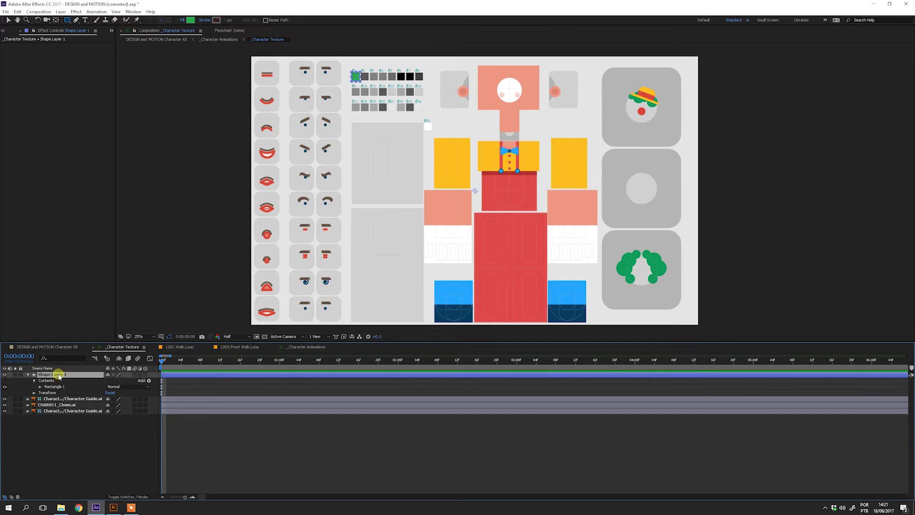
# Fill the rectangle over the #1 swatch with a grey of hue 0 and brightness 75%.
pyautogui.click(189, 20)
pyautogui.moveTo(229, 384)
pyautogui.mouseDown()
pyautogui.moveTo(204, 380)
pyautogui.moveTo(232, 367)
pyautogui.moveTo(202, 339)
pyautogui.mouseUp()
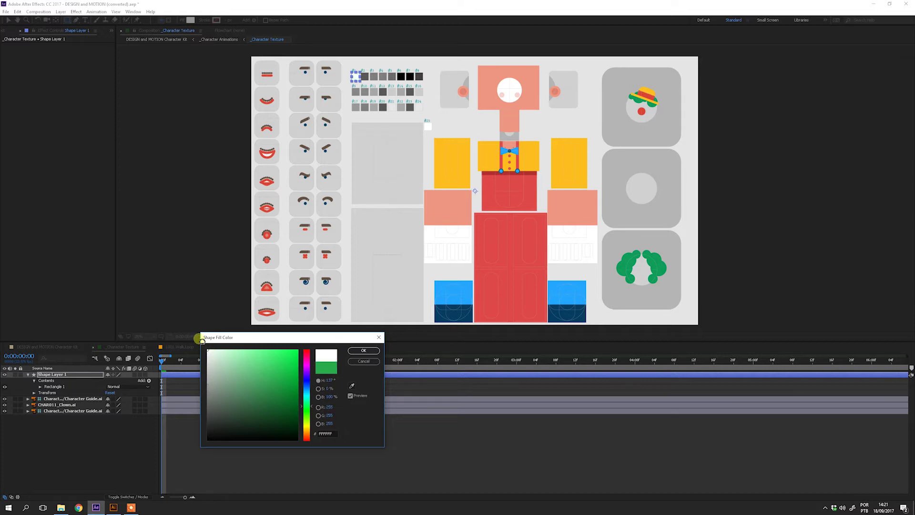
pyautogui.click(329, 380)
pyautogui.write('0')
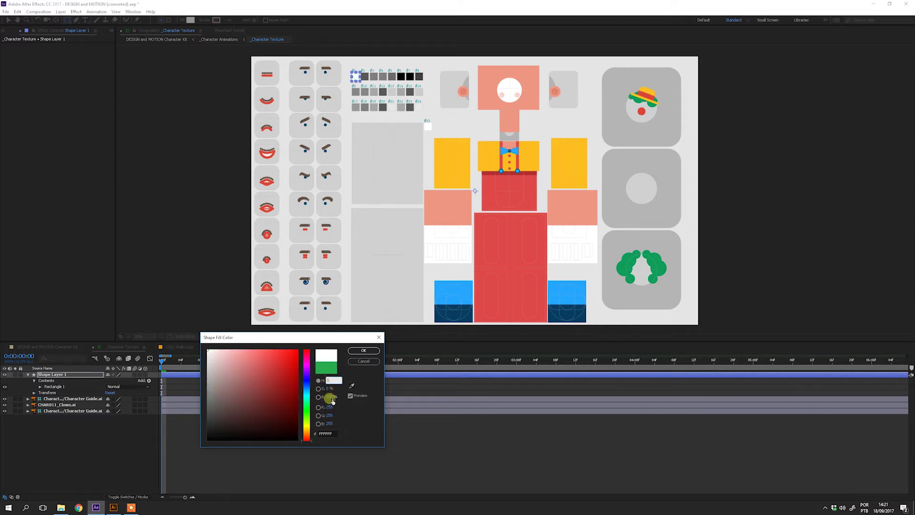
pyautogui.click(330, 397)
pyautogui.write('75')
pyautogui.click(362, 351)
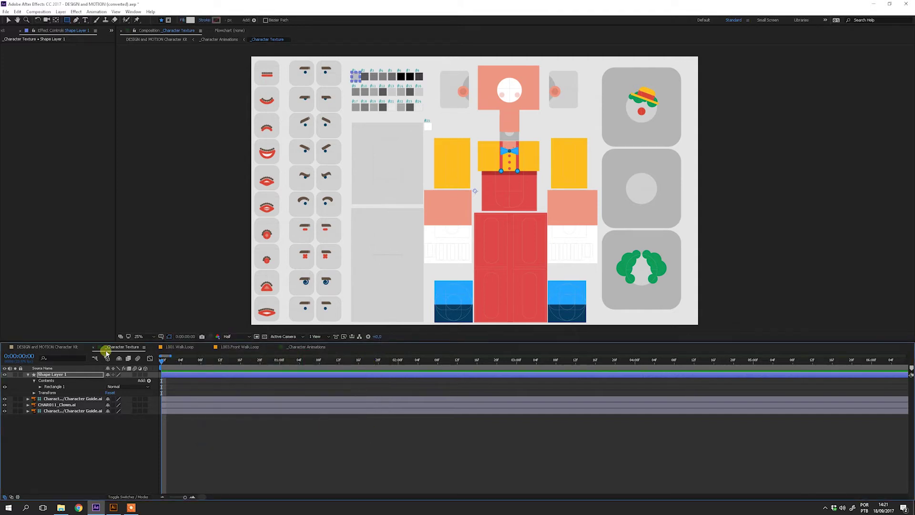
# Check the clown's head and the #01 HEAD_Size value of CT_CHAR_SETUP in the _Character Animations composition.
pyautogui.click(305, 346)
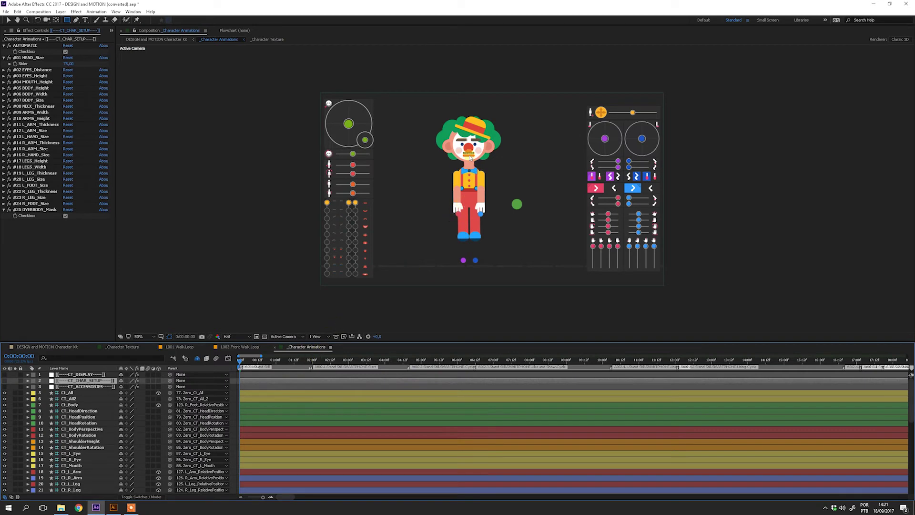
pyautogui.press('v')
pyautogui.click(3, 57)
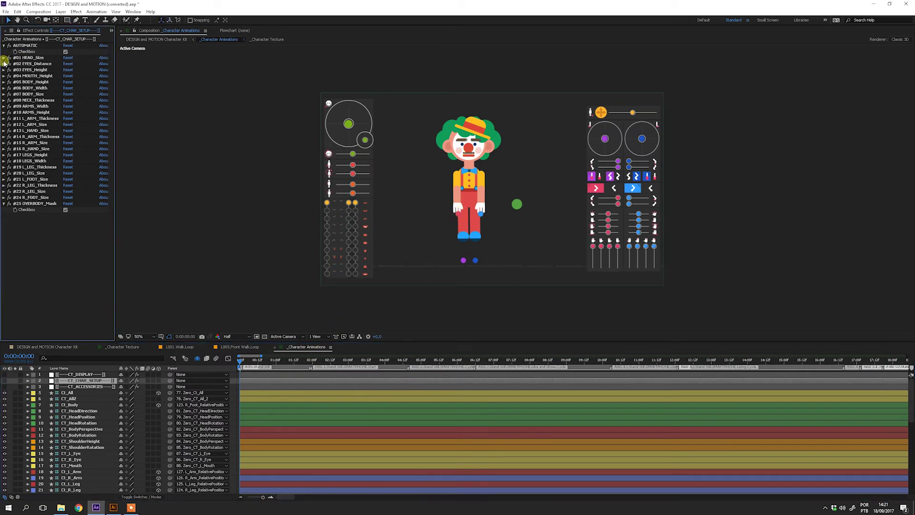
# Switch the AUTOMATIC option of CT_CHAR_SETUP off and on again to compare the clown's proportions.
pyautogui.click(65, 52)
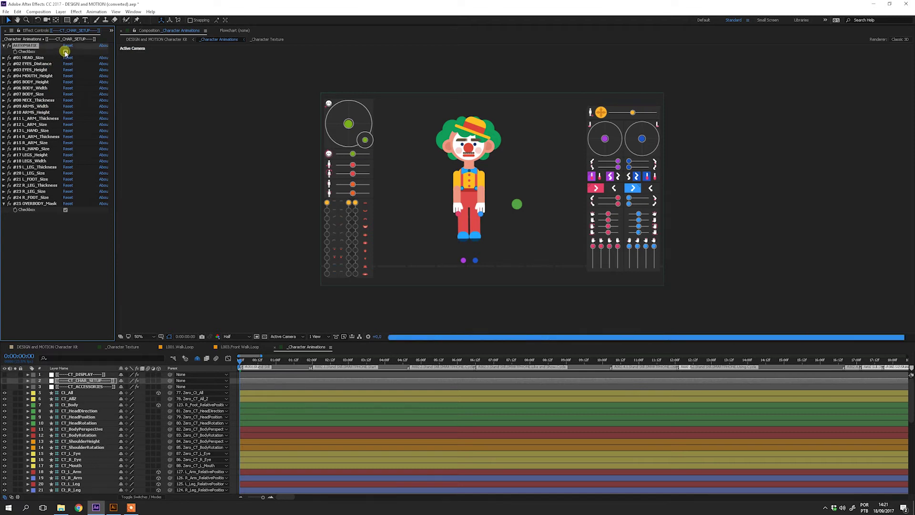
pyautogui.click(35, 45)
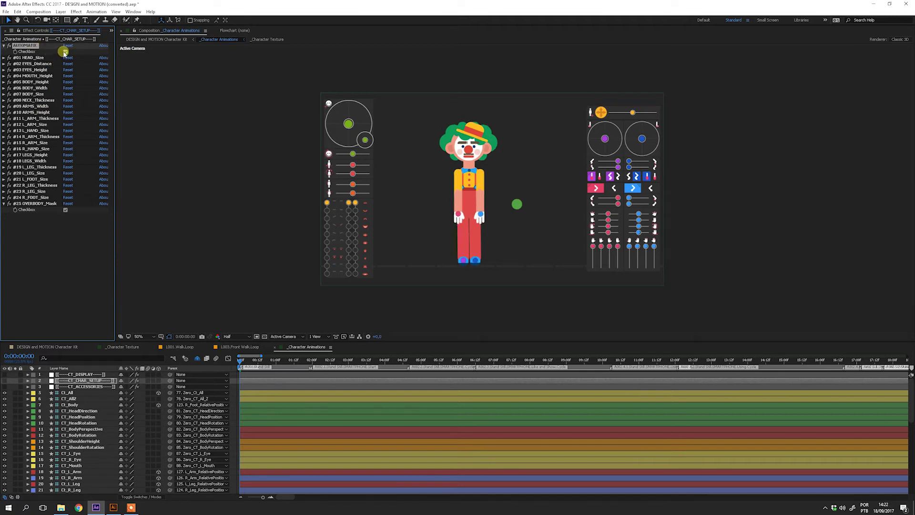
pyautogui.click(65, 52)
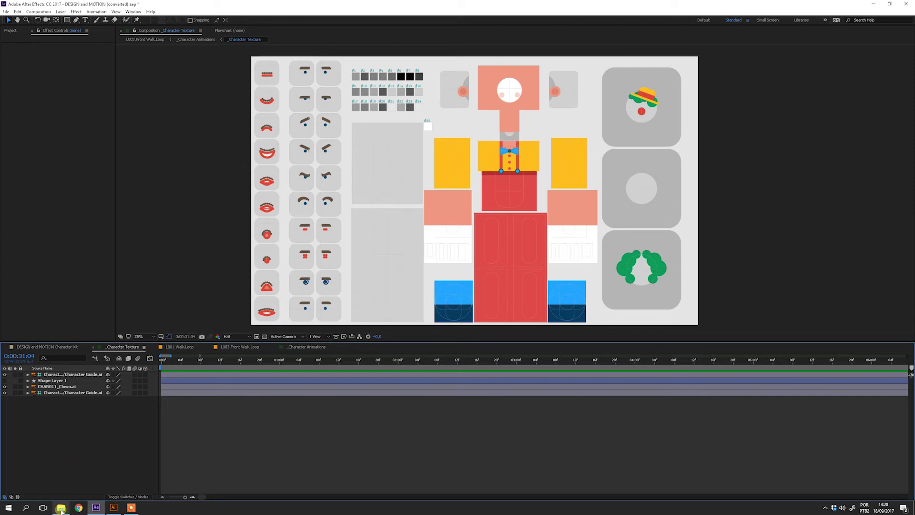
# Open the Characters Guides folder and view the BOTTOM, DEFAULT PROPORTIONS and TOP guide PNG images.
pyautogui.moveTo(60, 509)
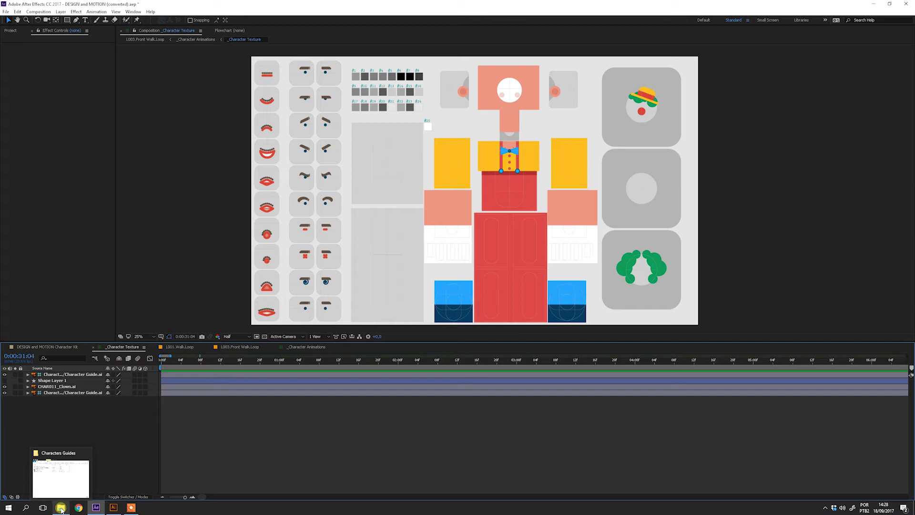
pyautogui.click(62, 508)
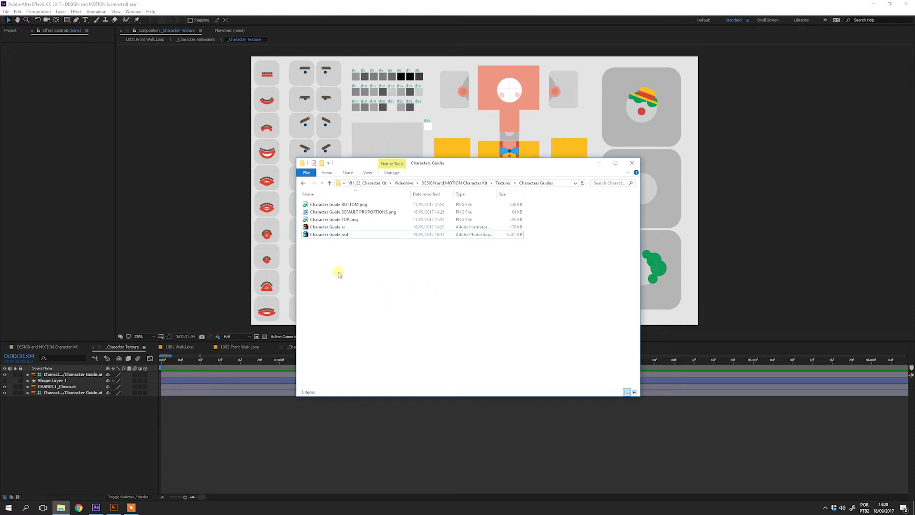
pyautogui.moveTo(323, 255); pyautogui.dragTo(368, 293)
pyautogui.click(337, 205)
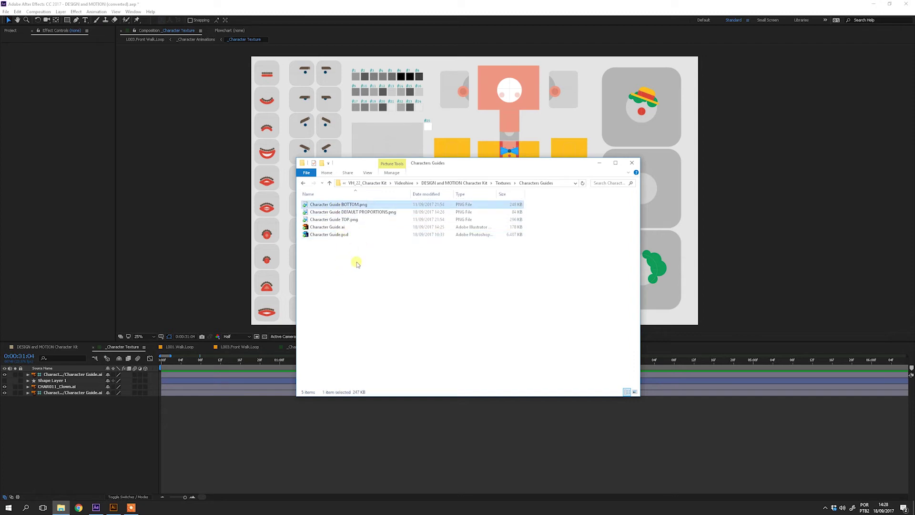
pyautogui.press('Return')
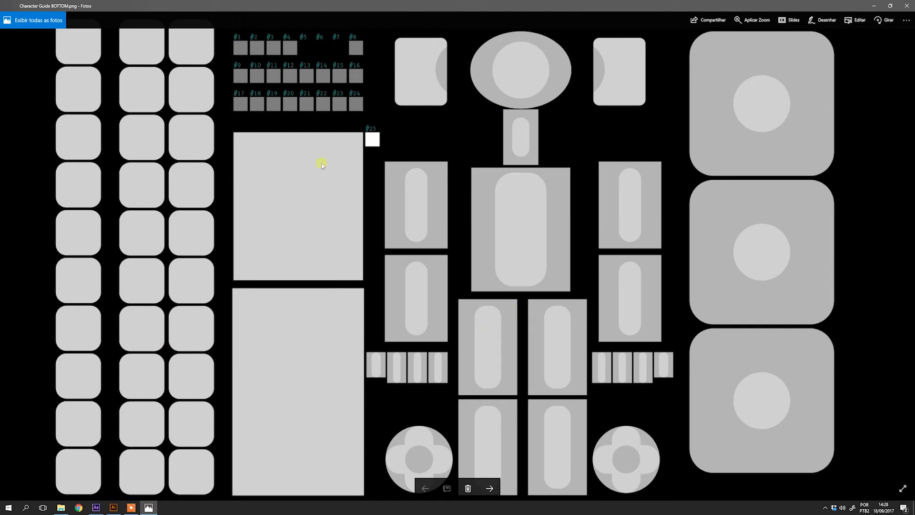
pyautogui.press('Right')
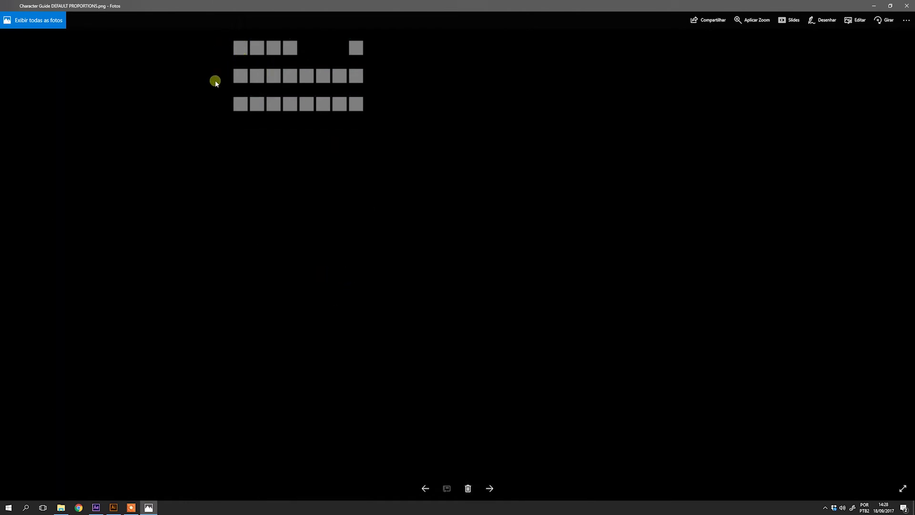
pyautogui.press('Right')
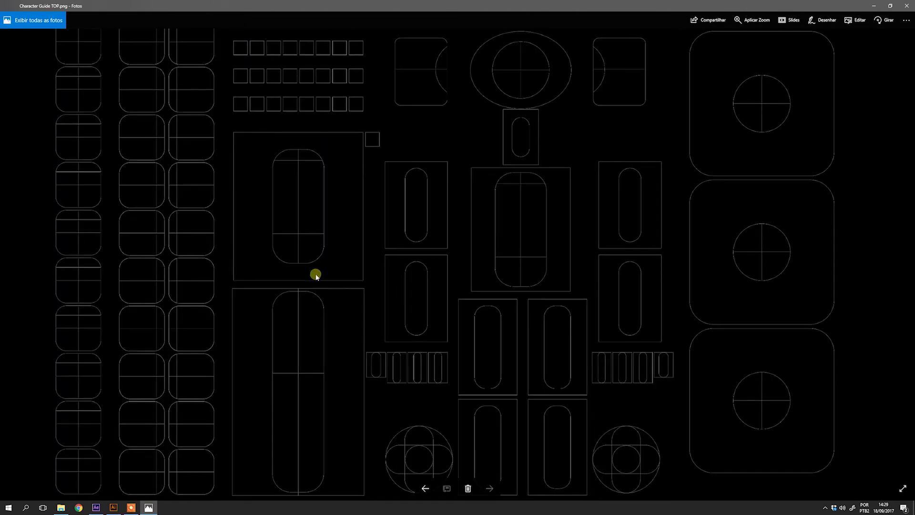
pyautogui.click(905, 6)
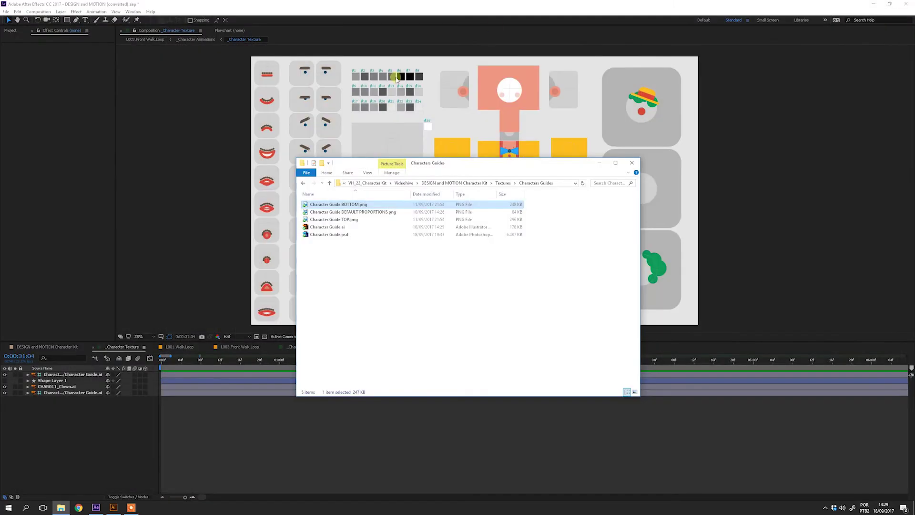
# Open Character Guide.ai in Illustrator and inspect its layers by hiding all except Character Guide TOP.
pyautogui.click(328, 227)
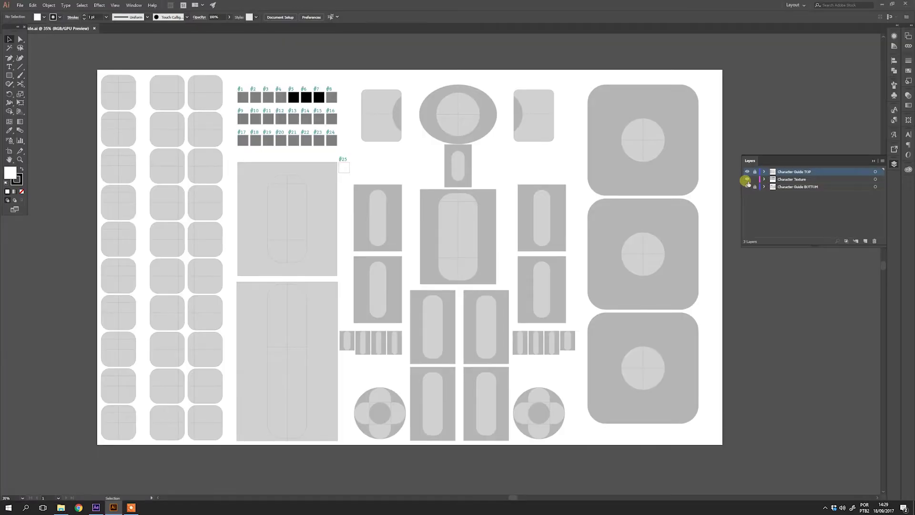
pyautogui.click(747, 179)
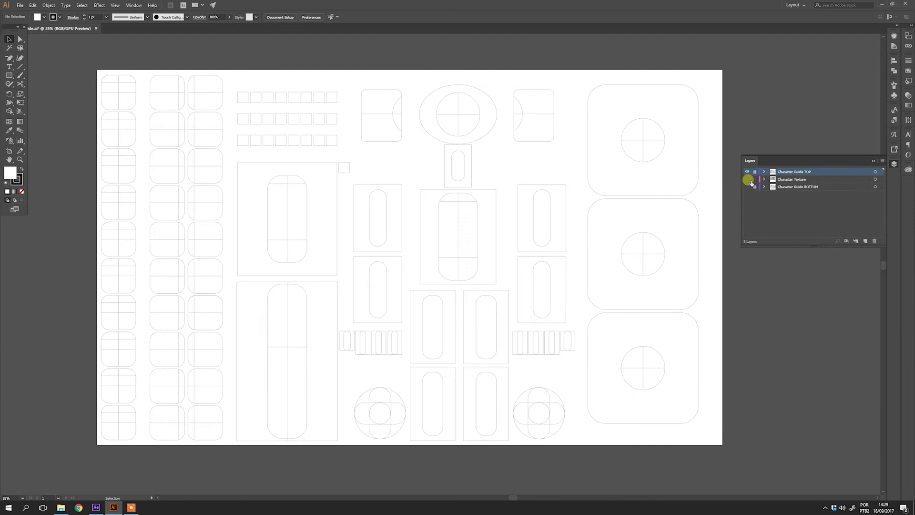
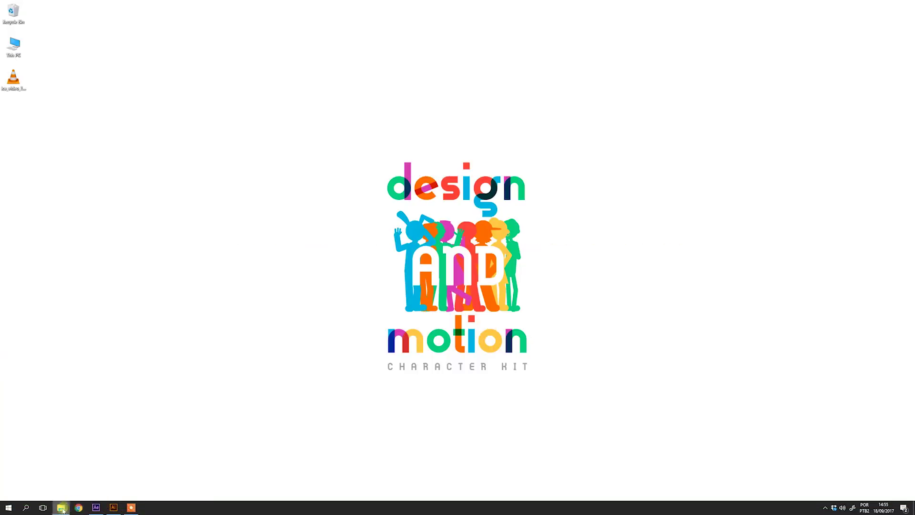
# Open Character Guide.ai from the Characters Guides folder in Illustrator and place its window side by side with After Effects.
pyautogui.click(63, 508)
pyautogui.click(362, 277)
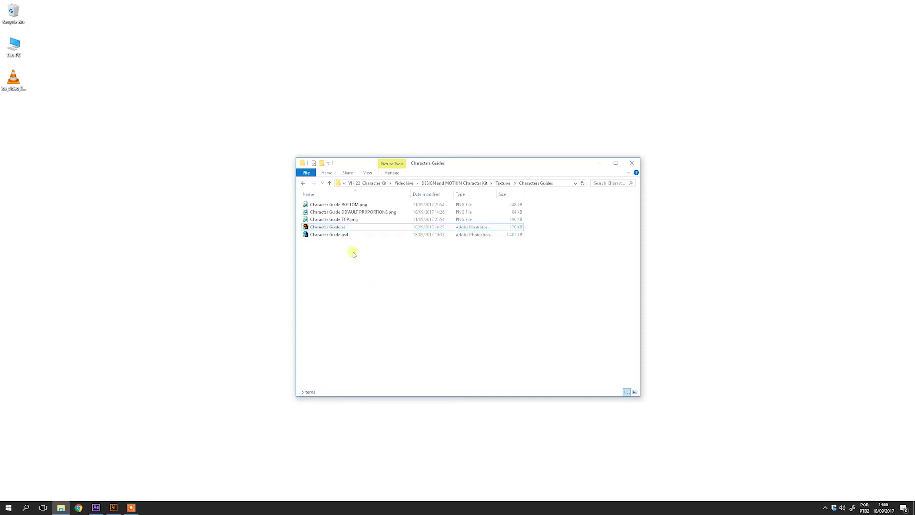
pyautogui.doubleClick(337, 228)
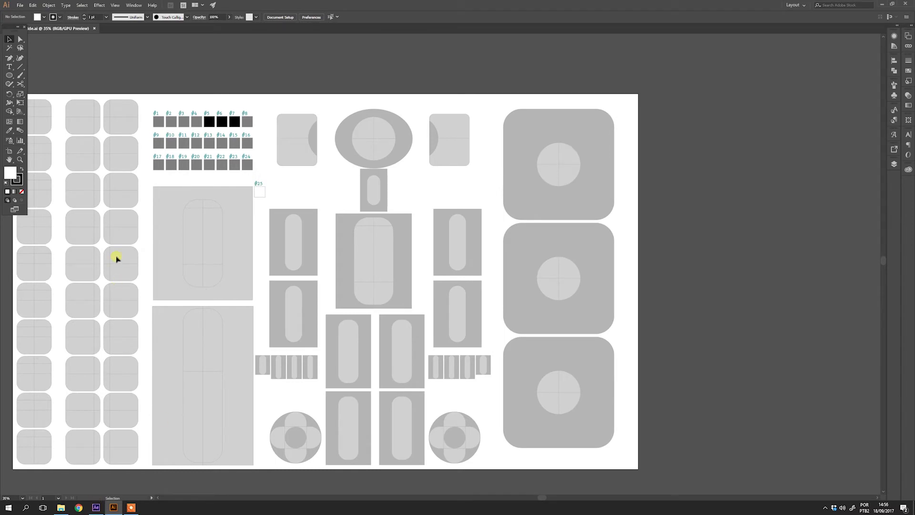
pyautogui.press('super+Left')
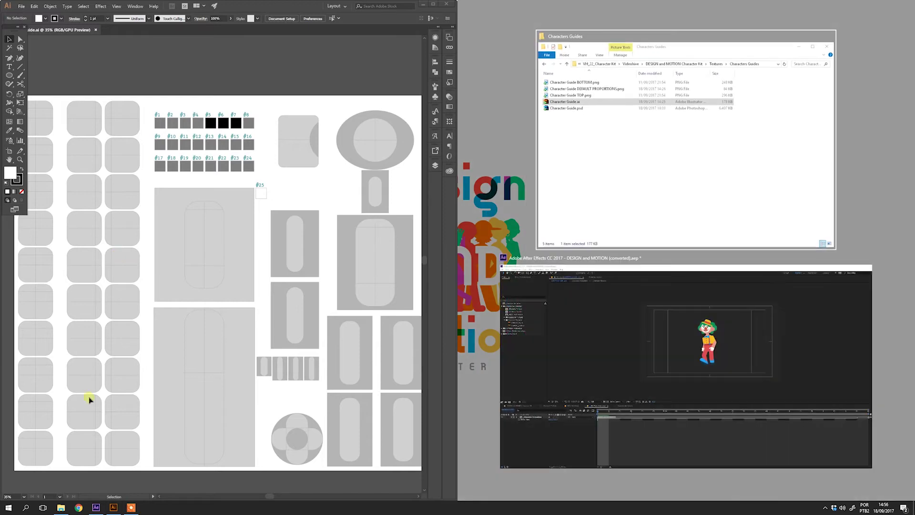
pyautogui.click(555, 346)
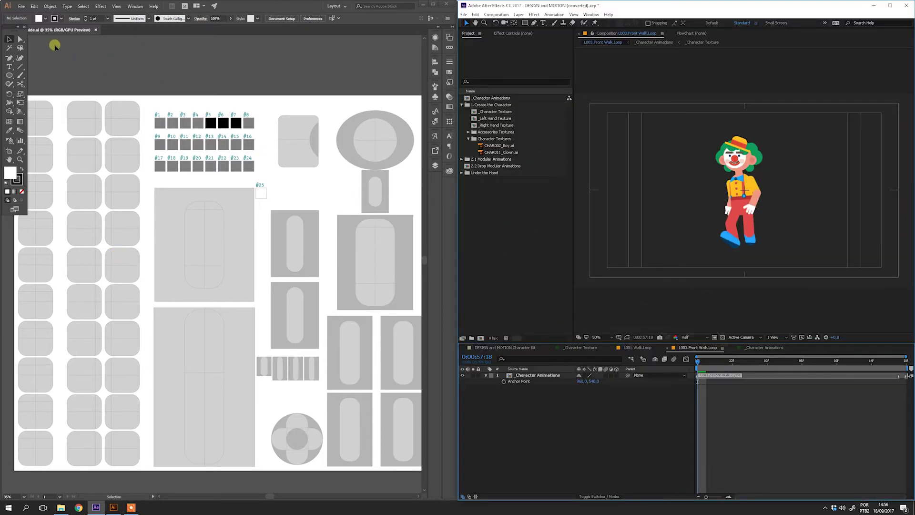
# Save the guide document as an Illustrator file named Boy in the Textures > Characters folder, accepting the save options.
pyautogui.click(21, 6)
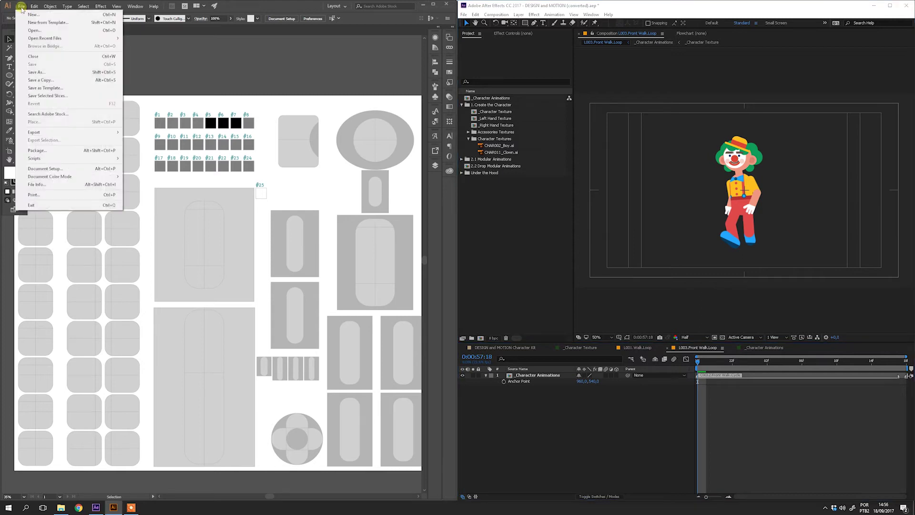
pyautogui.click(34, 72)
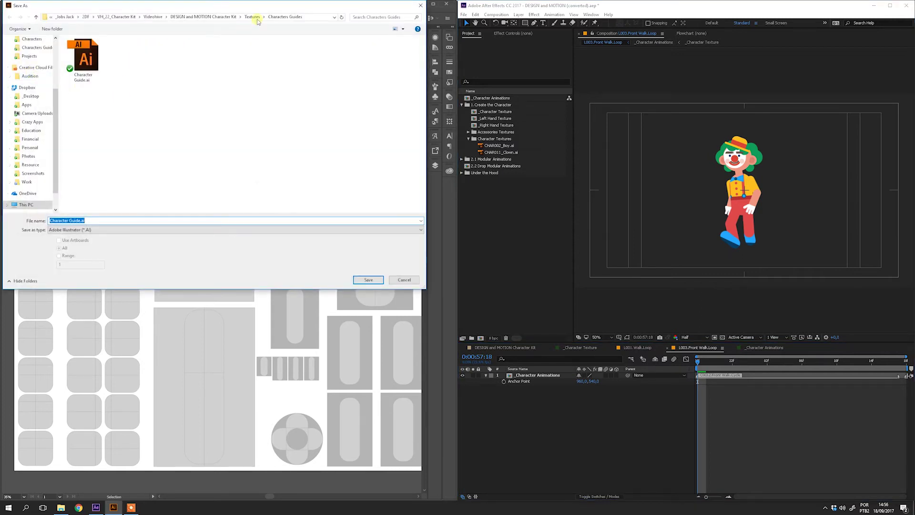
pyautogui.click(256, 18)
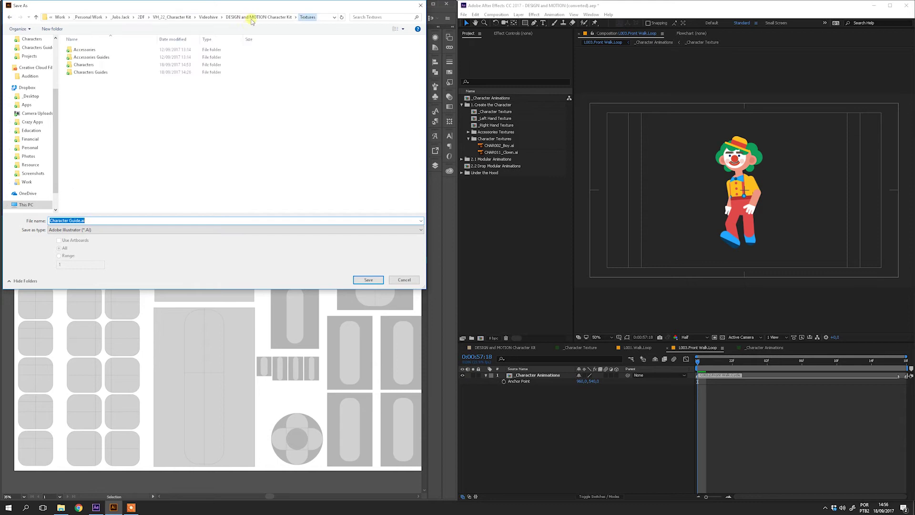
pyautogui.doubleClick(86, 64)
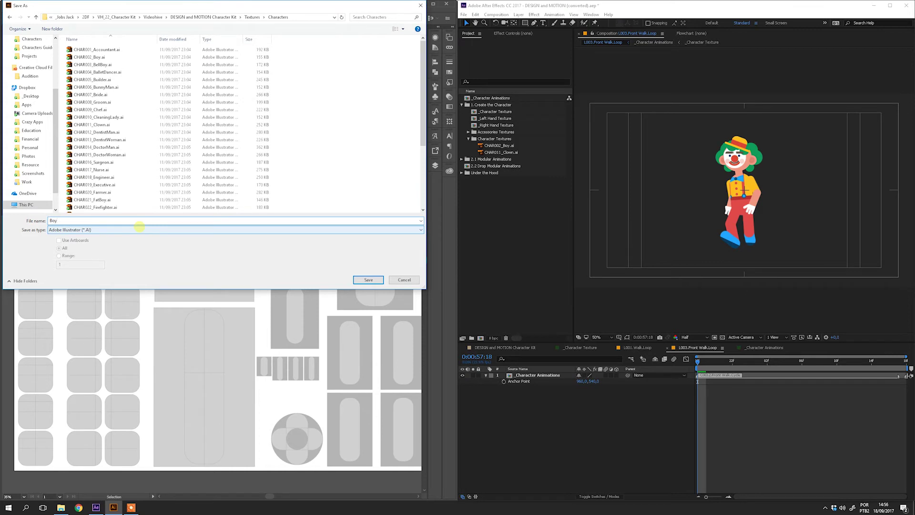
pyautogui.press('Return')
pyautogui.press('Return')
# Switch to After Effects and import Boy.ai as footage, choosing only the Character Texture layer at document size.
pyautogui.doubleClick(500, 224)
pyautogui.click(534, 69)
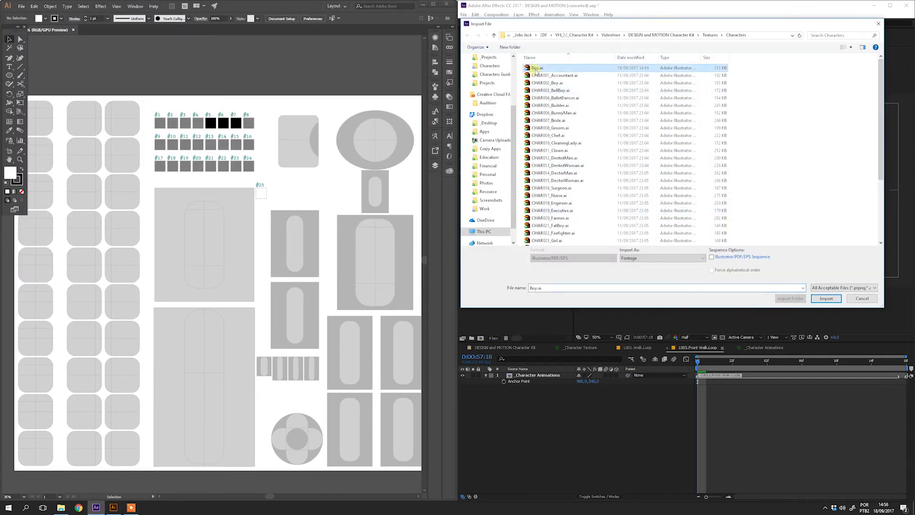
pyautogui.click(825, 299)
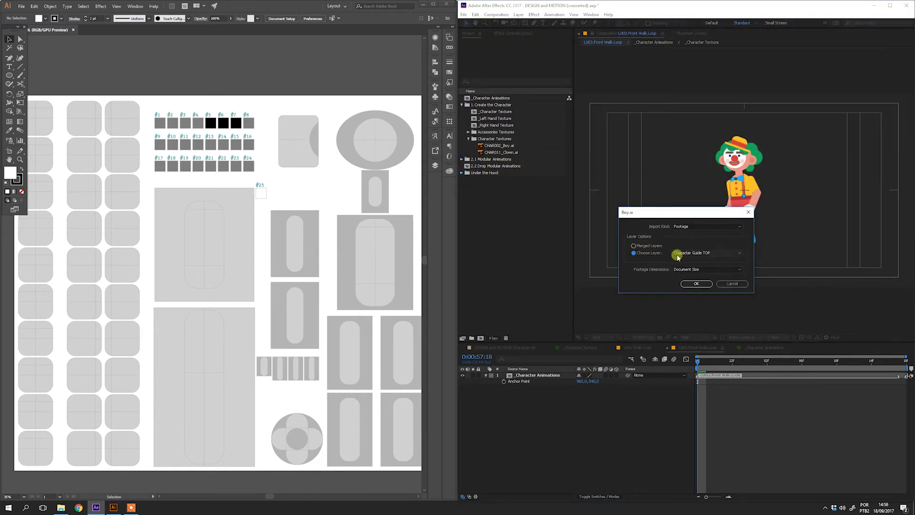
pyautogui.click(690, 252)
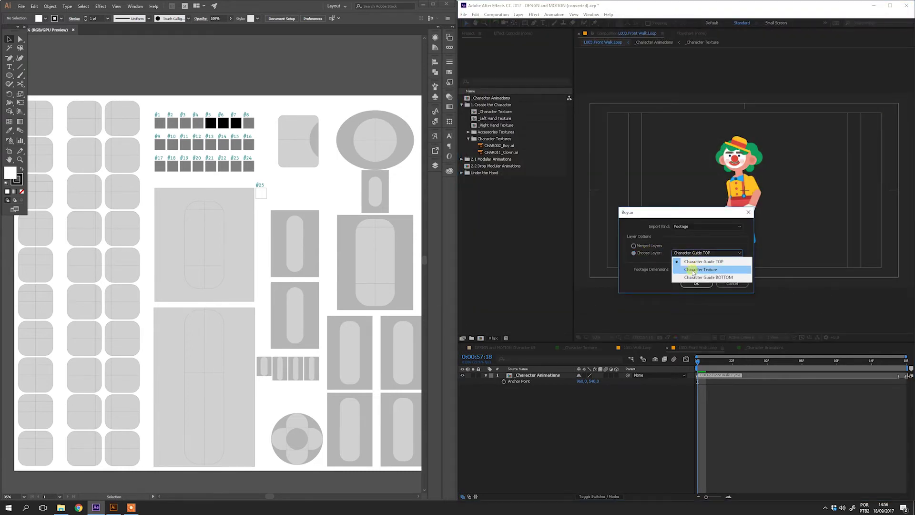
pyautogui.click(693, 270)
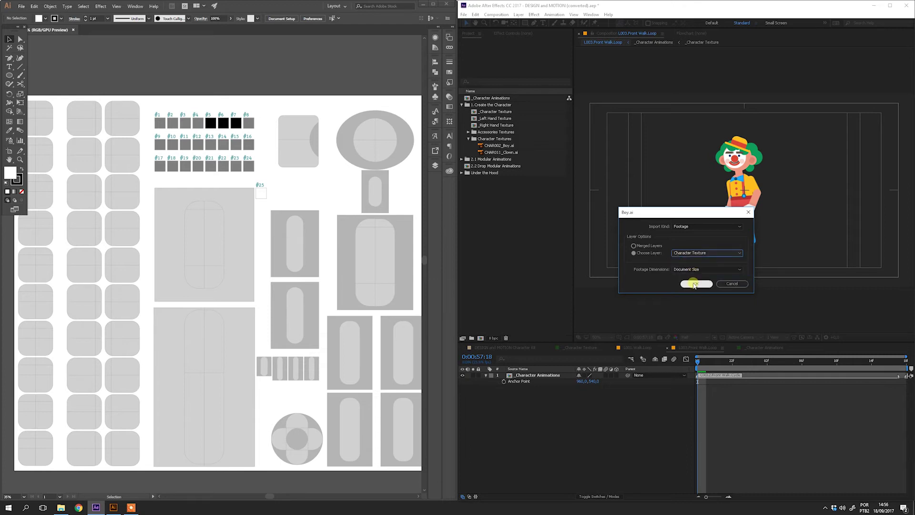
pyautogui.click(695, 283)
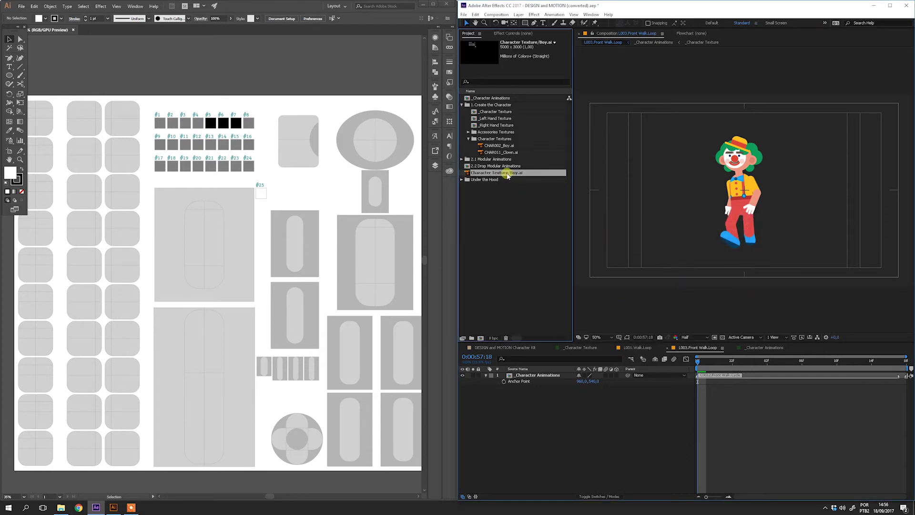
# Replace the clown texture with Character Texture/Boy.ai in the _Character Texture composition and return to L003.Front Walk.Loop.
pyautogui.moveTo(508, 173); pyautogui.dragTo(497, 112)
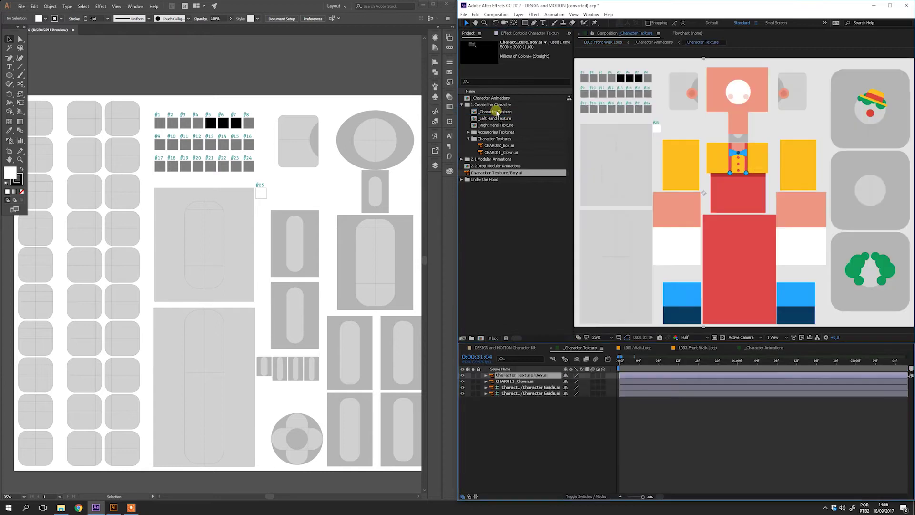
pyautogui.click(511, 382)
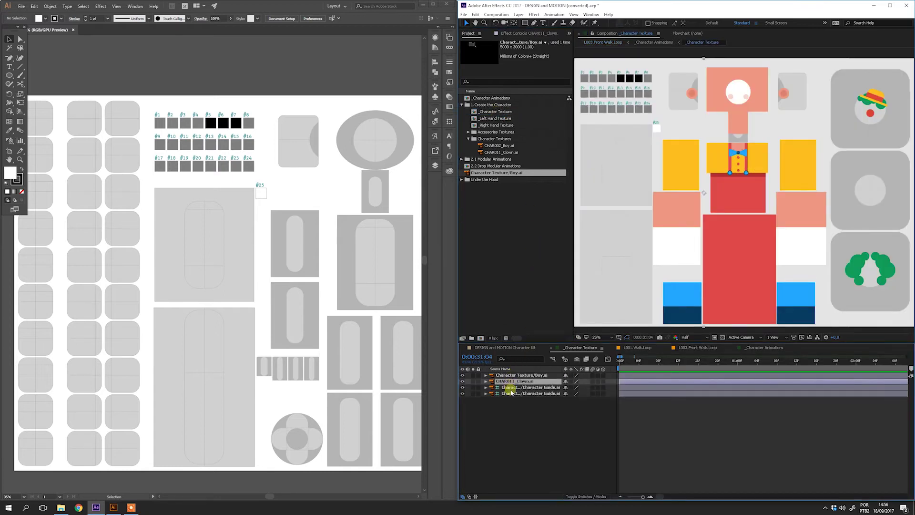
pyautogui.press('Delete')
pyautogui.click(638, 347)
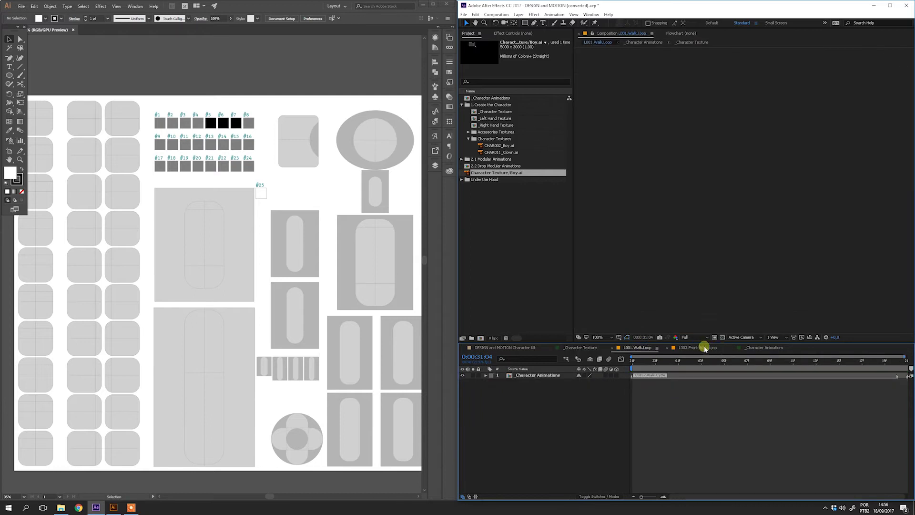
pyautogui.click(700, 347)
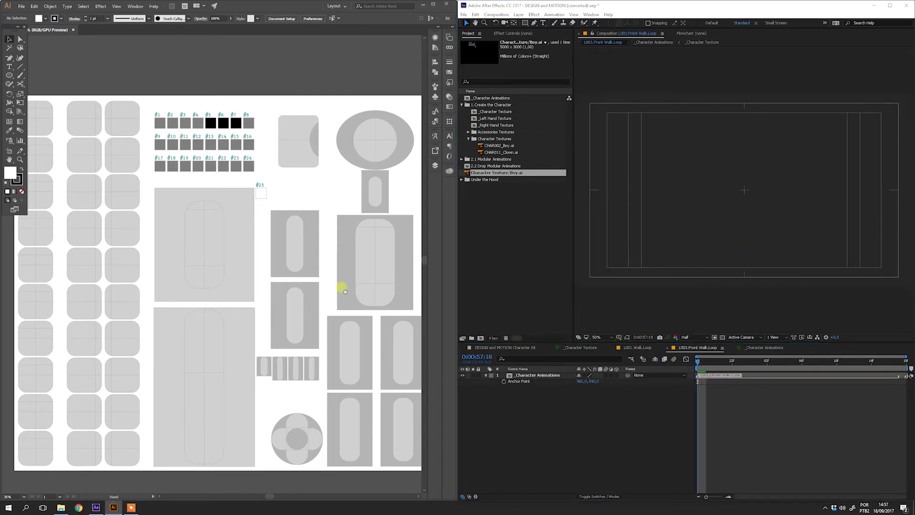
# In Illustrator, draw a light grey rectangle covering the torso guide on the Character Texture layer.
pyautogui.moveTo(344, 290); pyautogui.dragTo(257, 243)
pyautogui.moveTo(283, 351); pyautogui.dragTo(253, 304)
pyautogui.moveTo(9, 75); pyautogui.dragTo(41, 75)
pyautogui.click(435, 165)
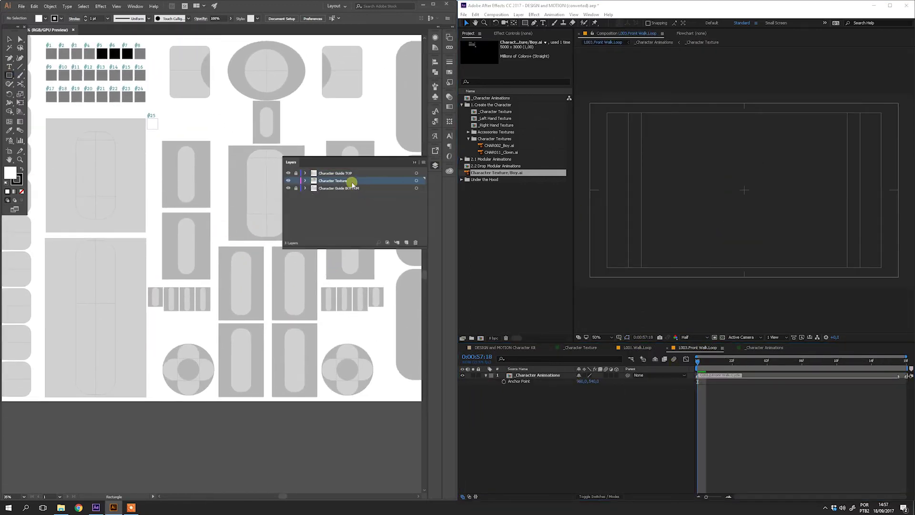
pyautogui.moveTo(229, 145); pyautogui.dragTo(304, 240)
# Draw a circle centred on the torso's upper edge as the neckline and give it a near-black 20 pt stroke.
pyautogui.moveTo(9, 76); pyautogui.dragTo(45, 92)
pyautogui.moveTo(266, 146); pyautogui.dragTo(283, 163)
pyautogui.doubleClick(17, 180)
pyautogui.click(311, 184)
pyautogui.click(480, 106)
pyautogui.click(96, 18)
pyautogui.write('20')
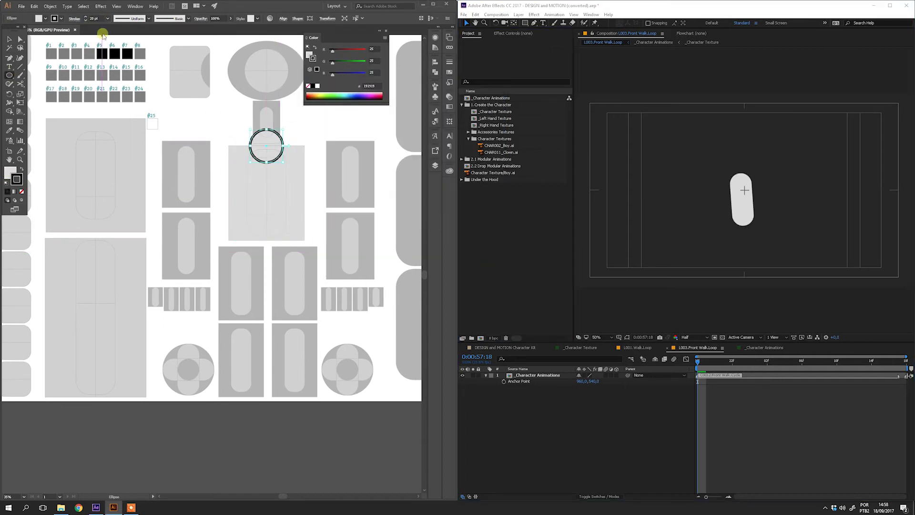
# Fill the neckline circle with a light peach skin colour.
pyautogui.doubleClick(10, 173)
pyautogui.click(412, 185)
pyautogui.click(479, 106)
pyautogui.doubleClick(10, 173)
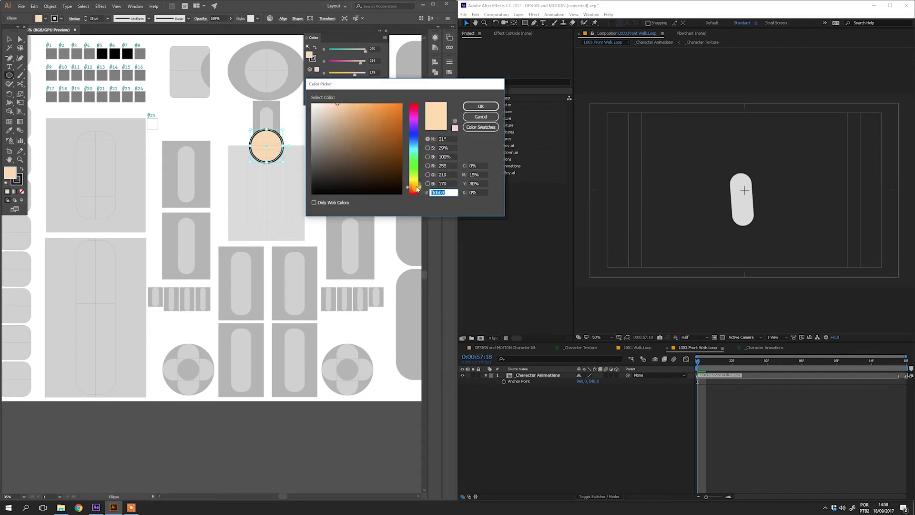
pyautogui.click(480, 106)
# Delete the neckline circle's upper anchor point, save the texture and preview it on the character in After Effects.
pyautogui.press('a')
pyautogui.click(266, 129)
pyautogui.press('Delete')
pyautogui.hotkey('ctrl', 's')
pyautogui.click(476, 414)
# Cover both upper-arm guides with rectangles filled in dark grey to form the shirt sleeves.
pyautogui.click(92, 18)
pyautogui.press('m')
pyautogui.moveTo(162, 141)
pyautogui.mouseDown()
pyautogui.moveTo(210, 207)
pyautogui.moveTo(350, 183)
pyautogui.mouseUp()
pyautogui.doubleClick(10, 173)
pyautogui.click(479, 106)
pyautogui.click(470, 414)
# Extend both dark sleeve rectangles down past the elbows, then save and preview the arms in After Effects.
pyautogui.keyDown('shift'); pyautogui.click(200, 190); pyautogui.keyUp('shift')
pyautogui.moveTo(268, 207); pyautogui.dragTo(267, 232)
pyautogui.hotkey('ctrl', 's')
pyautogui.click(469, 413)
# Add skin-coloured rectangles without stroke over both lower arms, sampling the neck colour, and save for the preview.
pyautogui.click(200, 190)
pyautogui.keyDown('shift'); pyautogui.click(336, 190); pyautogui.keyUp('shift')
pyautogui.moveTo(268, 141); pyautogui.dragTo(267, 279)
pyautogui.press('i')
pyautogui.click(266, 153)
pyautogui.click(19, 180)
pyautogui.click(22, 191)
pyautogui.hotkey('ctrl', 's')
pyautogui.click(469, 413)
# Give the torso dark diagonal shoulder panels matching the sleeves, sloping down from the neckline, and save the texture.
pyautogui.click(266, 228)
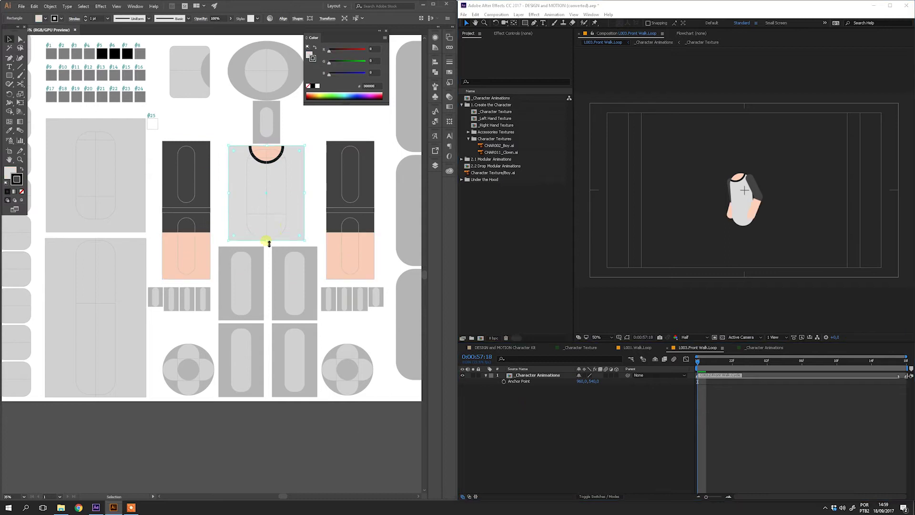
pyautogui.press('i')
pyautogui.click(186, 190)
pyautogui.click(50, 6)
pyautogui.click(184, 219)
pyautogui.moveTo(266, 184); pyautogui.dragTo(267, 159)
pyautogui.moveTo(304, 191); pyautogui.dragTo(304, 196)
pyautogui.hotkey('ctrl', 's')
pyautogui.click(469, 455)
# Draw a rectangle across the lower torso for the top of the trousers and fill it with fab91c.
pyautogui.click(245, 316)
pyautogui.scroll(1, 222, 329)
pyautogui.press('m')
pyautogui.click(224, 287)
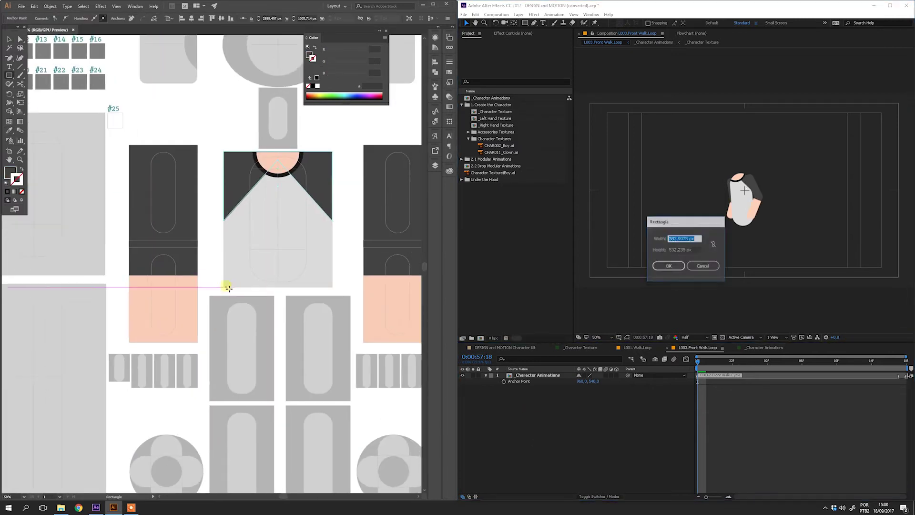
pyautogui.press('Escape')
pyautogui.moveTo(224, 287); pyautogui.dragTo(333, 249)
pyautogui.doubleClick(10, 173)
pyautogui.write('fab91c')
pyautogui.press('Return')
# Draw a yellow trouser rectangle over the left leg guides, duplicate it onto the right leg and save for the preview.
pyautogui.scroll(-3, 286, 332)
pyautogui.moveTo(265, 358); pyautogui.dragTo(201, 219)
pyautogui.moveTo(225, 315); pyautogui.dragTo(301, 314)
pyautogui.hotkey('ctrl', 's')
pyautogui.click(469, 443)
# Move the lower edges of both trouser legs slightly downward and check the result in After Effects.
pyautogui.press('a')
pyautogui.moveTo(350, 379); pyautogui.dragTo(196, 350)
pyautogui.hotkey('shift', 'Down')
pyautogui.click(469, 448)
# Colour the bands below both trouser legs with the skin tone sampled from the forearm, then save and preview.
pyautogui.press('v')
pyautogui.press('i')
pyautogui.click(369, 247)
pyautogui.hotkey('ctrl', 's')
pyautogui.click(560, 443)
# Add light grey sock bands without stroke below the bare shins using the torso colour, and save for the preview.
pyautogui.moveTo(292, 384); pyautogui.dragTo(275, 407)
pyautogui.click(265, 368)
pyautogui.hotkey('ctrl', 'c')
pyautogui.hotkey('ctrl', 'f')
pyautogui.press('i')
pyautogui.click(257, 154)
pyautogui.click(22, 191)
pyautogui.hotkey('ctrl', 's')
pyautogui.click(469, 443)
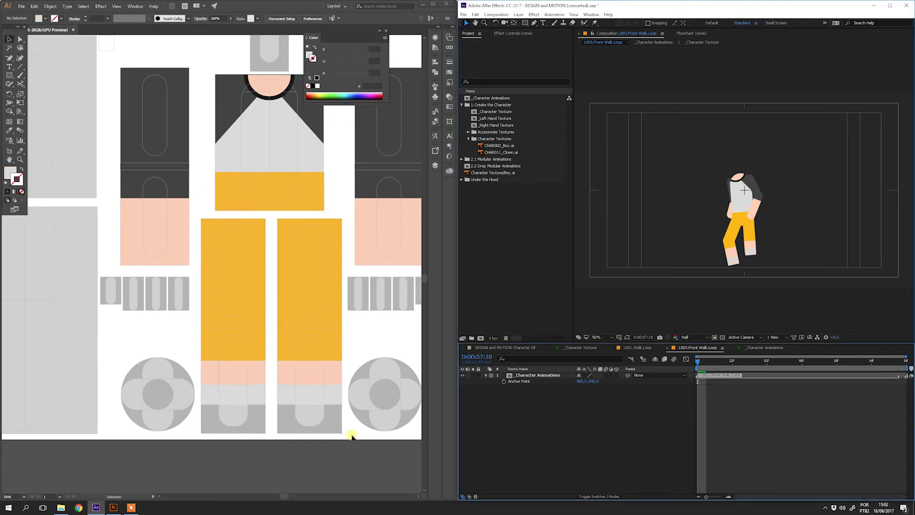
# Adjust the upper edges of the sock bands on both legs.
pyautogui.press('a')
pyautogui.moveTo(350, 389); pyautogui.dragTo(194, 381)
pyautogui.press('v')
pyautogui.scroll(2, 320, 474)
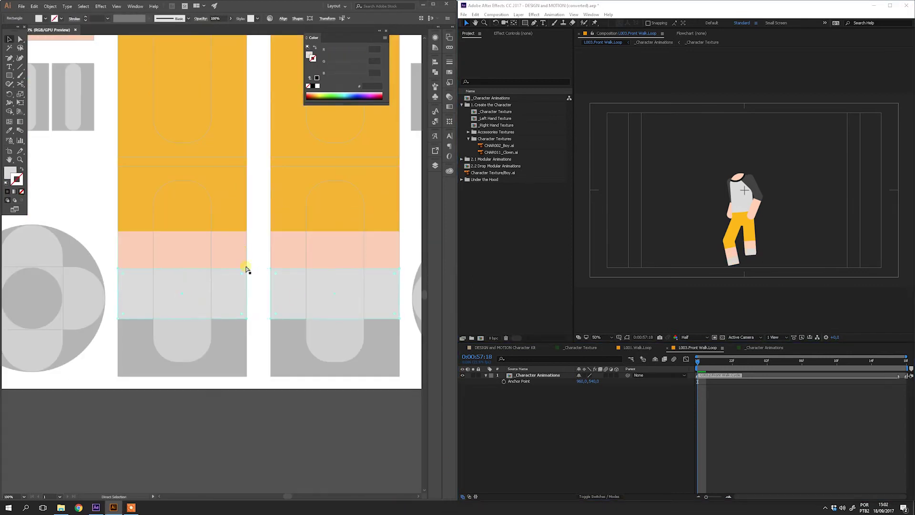
pyautogui.scroll(-2, 257, 274)
# Make a thin stripe across the sock and set its fill to red.
pyautogui.press('i')
pyautogui.scroll(2, 215, 238)
pyautogui.moveTo(239, 309); pyautogui.dragTo(238, 314)
pyautogui.click(448, 170)
pyautogui.click(372, 212)
pyautogui.doubleClick(10, 173)
pyautogui.click(482, 92)
pyautogui.click(449, 171)
# Arrange the red stripe and its dark border stripes across both socks, then save and preview the legs.
pyautogui.click(281, 308)
pyautogui.keyDown('shift'); pyautogui.click(321, 308); pyautogui.keyUp('shift')
pyautogui.moveTo(321, 308); pyautogui.dragTo(322, 320)
pyautogui.hotkey('ctrl', 's')
pyautogui.click(469, 443)
pyautogui.keyDown('shift'); pyautogui.click(328, 345); pyautogui.keyUp('shift')
pyautogui.moveTo(150, 303); pyautogui.dragTo(301, 325)
pyautogui.keyDown('shift'); pyautogui.click(269, 348); pyautogui.keyUp('shift')
pyautogui.scroll(-1, 195, 390)
# Cover the left foot circle with two rectangles, light grey on the lower half and dark grey on the upper half.
pyautogui.moveTo(64, 402); pyautogui.dragTo(163, 353)
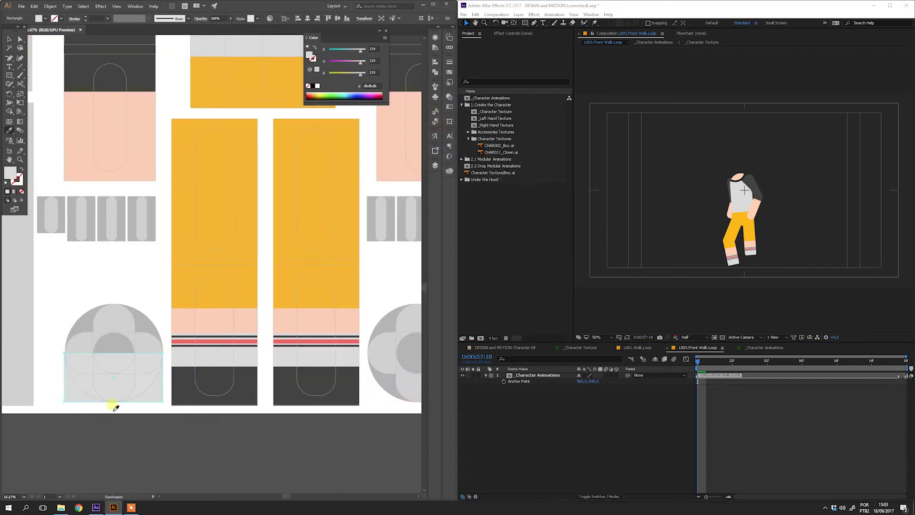
pyautogui.moveTo(113, 402); pyautogui.dragTo(113, 353)
pyautogui.press('i')
pyautogui.click(186, 381)
# Draw an outlined circle without fill, centred on the left foot guide, and set its stroke colour and weight.
pyautogui.hotkey('ctrl', '=')
pyautogui.hotkey('ctrl', '=')
pyautogui.hotkey('ctrl', '=')
pyautogui.moveTo(9, 75); pyautogui.dragTo(39, 93)
pyautogui.moveTo(213, 337); pyautogui.dragTo(246, 396)
pyautogui.click(21, 191)
pyautogui.press('i')
pyautogui.click(150, 295)
pyautogui.write('v7')
pyautogui.press('Return')
# Change the foot circle's stroke to mint green, save the texture and preview it in After Effects.
pyautogui.doubleClick(312, 58)
pyautogui.moveTo(413, 167); pyautogui.dragTo(414, 156)
pyautogui.click(379, 110)
pyautogui.press('Return')
pyautogui.hotkey('ctrl', 's')
pyautogui.hotkey('alt', 'Tab')
pyautogui.hotkey('alt', 'Tab')
# Duplicate the green circle into three concentric outlines and delete their lower halves to leave arcs for the shoelaces.
pyautogui.click(327, 18)
pyautogui.click(323, 18)
pyautogui.hotkey('ctrl', 'c')
pyautogui.hotkey('ctrl', 'f')
pyautogui.moveTo(272, 278); pyautogui.dragTo(291, 265)
pyautogui.hotkey('ctrl', 'c')
pyautogui.hotkey('ctrl', 'f')
pyautogui.press('a')
pyautogui.click(213, 415)
pyautogui.press('Delete')
pyautogui.press('v')
# Select the green shoe arcs, give their strokes round caps, save the texture and check the character preview.
pyautogui.keyDown('shift'); pyautogui.click(220, 270); pyautogui.keyUp('shift')
pyautogui.click(75, 18)
pyautogui.click(37, 37)
pyautogui.hotkey('ctrl', 's')
pyautogui.hotkey('alt', 'Tab')
pyautogui.hotkey('alt', 'Tab')
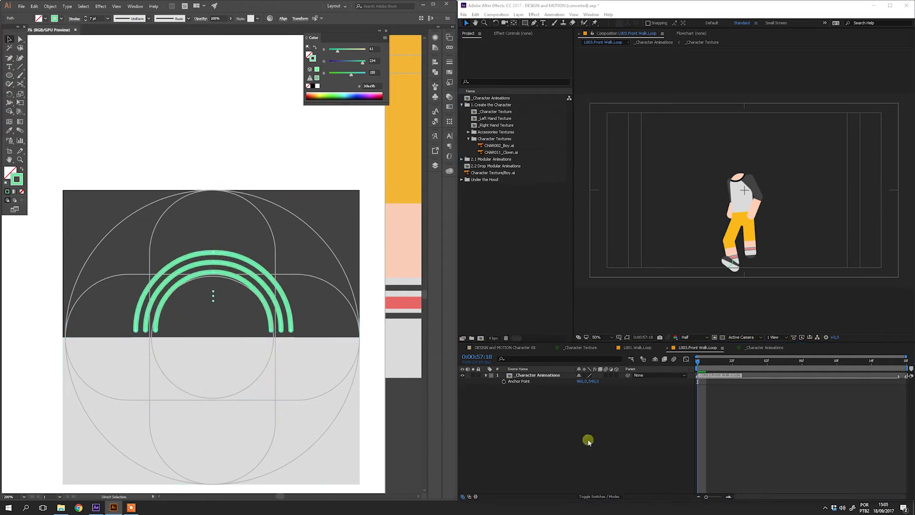
# Copy the green shoe arcs onto the other shoe, save the texture and check the character preview in After Effects.
pyautogui.hotkey('ctrl', '-')
pyautogui.hotkey('ctrl', '-')
pyautogui.hotkey('ctrl', '-')
pyautogui.moveTo(155, 233); pyautogui.dragTo(238, 305)
pyautogui.moveTo(228, 267); pyautogui.dragTo(107, 284)
pyautogui.moveTo(53, 283); pyautogui.dragTo(353, 286)
pyautogui.click(296, 381)
pyautogui.moveTo(225, 117); pyautogui.dragTo(225, 168)
pyautogui.hotkey('ctrl', 's')
pyautogui.click(536, 425)
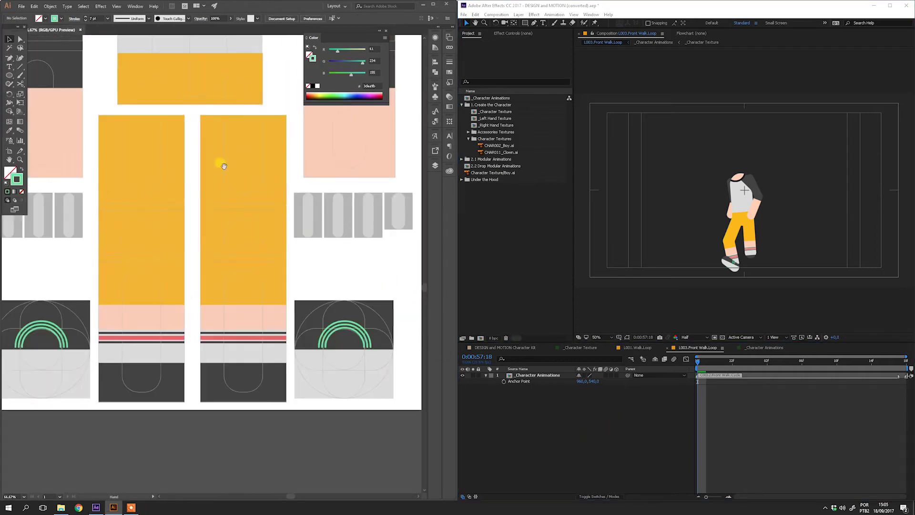
# Cover the finger guides of both hands in the Illustrator texture with rectangles in the arm's skin colour.
pyautogui.click(289, 285)
pyautogui.scroll(-2, 290, 286)
pyautogui.scroll(2, 169, 249)
pyautogui.moveTo(11, 77); pyautogui.dragTo(43, 77)
pyautogui.moveTo(85, 231); pyautogui.dragTo(204, 275)
pyautogui.press('i')
pyautogui.click(183, 200)
pyautogui.moveTo(346, 233); pyautogui.dragTo(212, 242)
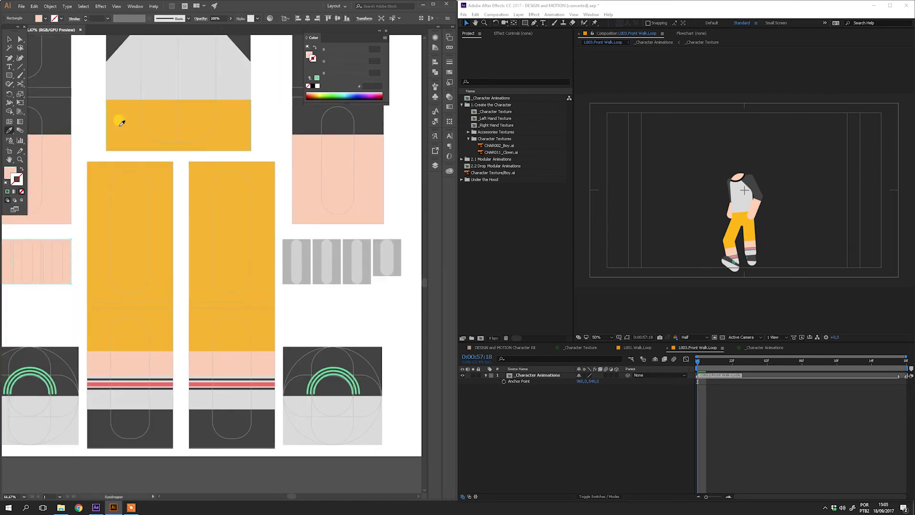
pyautogui.moveTo(402, 288); pyautogui.dragTo(401, 284)
pyautogui.moveTo(397, 229); pyautogui.dragTo(394, 293)
# Draw a wristband across the right forearm, fill it with the shoe arcs' mint green without stroke, save and check the After Effects preview.
pyautogui.moveTo(289, 214); pyautogui.dragTo(381, 235)
pyautogui.press('i')
pyautogui.click(330, 433)
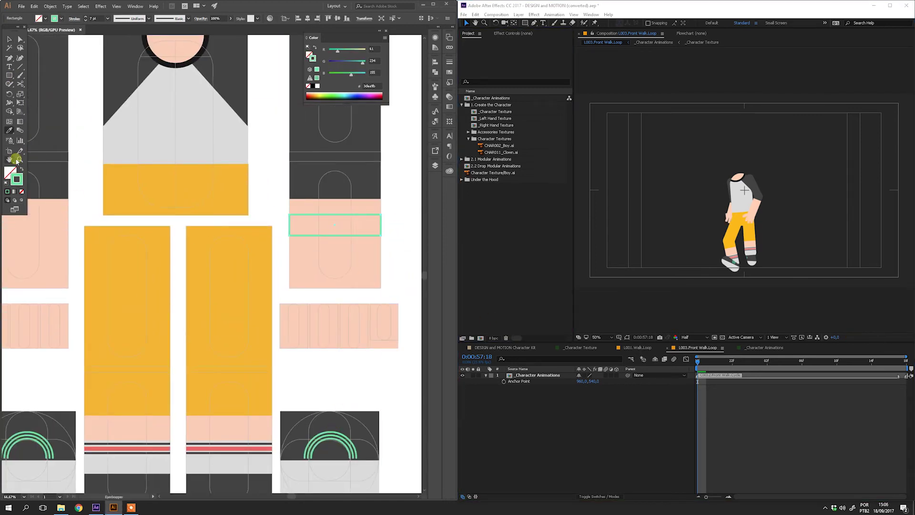
pyautogui.click(22, 169)
pyautogui.hotkey('ctrl', 's')
pyautogui.click(573, 427)
# Draw a rectangle over the lower part of the left forearm and fill it with the sock stripe's red.
pyautogui.press('v')
pyautogui.moveTo(204, 258); pyautogui.dragTo(374, 239)
pyautogui.click(10, 75)
pyautogui.moveTo(146, 232); pyautogui.dragTo(237, 269)
pyautogui.press('i')
pyautogui.click(294, 429)
# Cover the upper half of the left finger strip with the glove's red, save the texture and play the walk preview.
pyautogui.press('v')
pyautogui.click(186, 306)
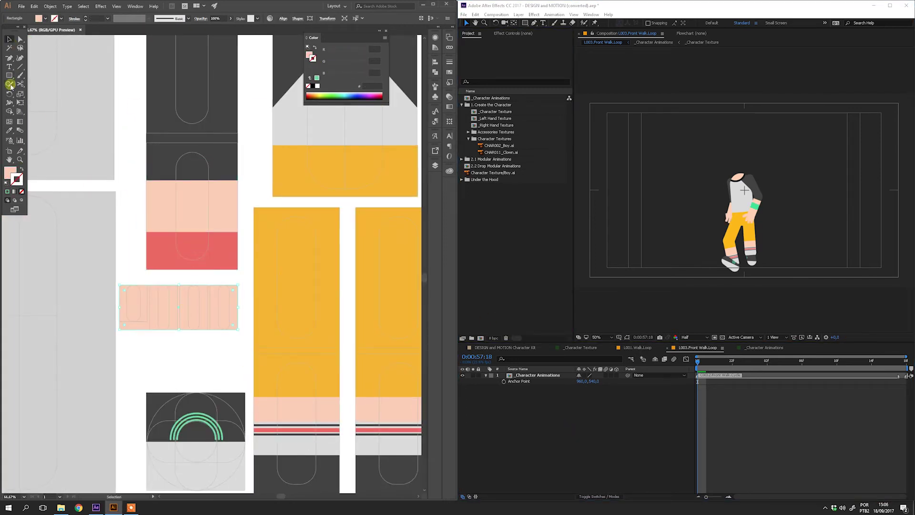
pyautogui.moveTo(238, 308); pyautogui.dragTo(238, 307)
pyautogui.press('i')
pyautogui.click(210, 252)
pyautogui.hotkey('ctrl', 's')
pyautogui.click(640, 388)
pyautogui.moveTo(698, 362); pyautogui.dragTo(783, 361)
pyautogui.press('Home')
pyautogui.press('space')
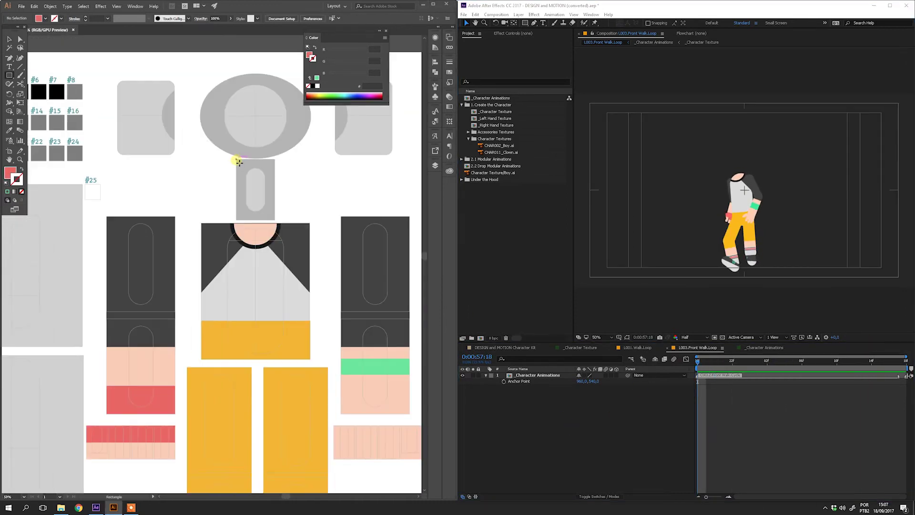
# Fill the neck rectangle with the collar opening's skin colour, remove its black outline and curve its lower edge.
pyautogui.click(266, 228)
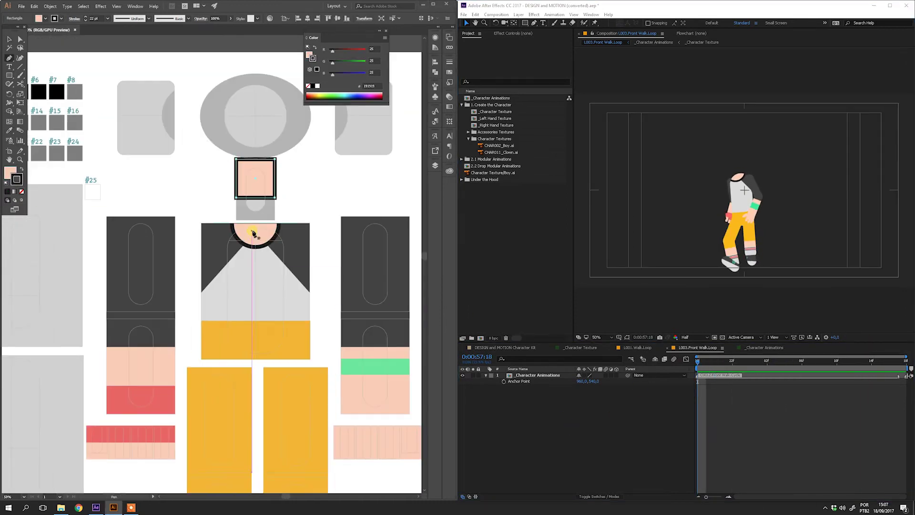
pyautogui.press('p')
pyautogui.press('m')
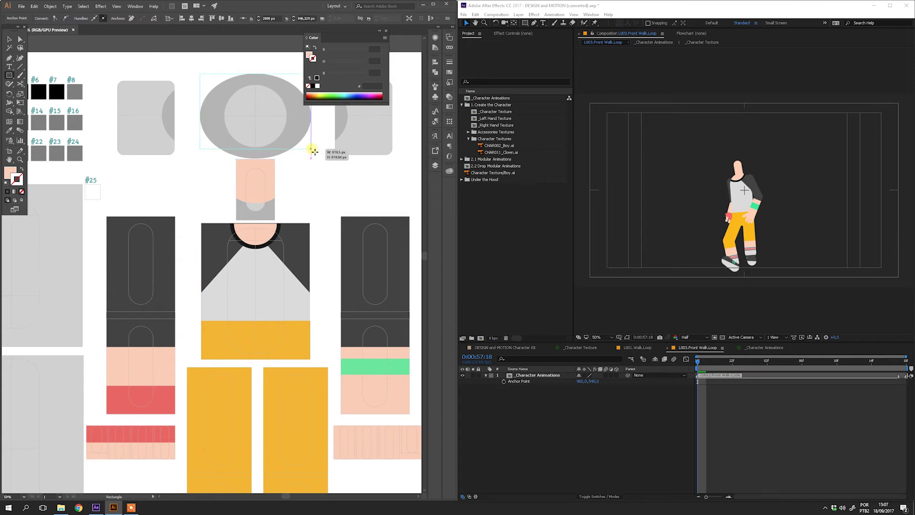
# Draw a skin-coloured rectangle over the head guide, save the texture and check the preview.
pyautogui.moveTo(313, 151); pyautogui.dragTo(311, 158)
pyautogui.keyDown('ctrl'); pyautogui.click(290, 198); pyautogui.keyUp('ctrl')
pyautogui.hotkey('ctrl', 's')
pyautogui.hotkey('alt', 'Tab')
pyautogui.hotkey('alt', 'Tab')
# Draw an ear circle on the left ear guide, give it a darker skin tone, save the texture and check the preview.
pyautogui.moveTo(222, 147); pyautogui.dragTo(276, 239)
pyautogui.moveTo(10, 76); pyautogui.dragTo(54, 93)
pyautogui.moveTo(211, 200)
pyautogui.mouseDown()
pyautogui.moveTo(231, 218)
pyautogui.moveTo(248, 312)
pyautogui.mouseUp()
pyautogui.hotkey('ctrl', '1')
pyautogui.doubleClick(10, 172)
pyautogui.click(358, 105)
pyautogui.press('Return')
pyautogui.hotkey('ctrl', 's')
pyautogui.click(540, 396)
# Copy the ear onto the opposite ear guide and check the character preview in After Effects.
pyautogui.moveTo(248, 312); pyautogui.dragTo(70, 305)
pyautogui.moveTo(32, 256); pyautogui.dragTo(393, 256)
pyautogui.click(508, 327)
# Draw the nose as a short vertical line in the uppermost face panel, with a thick darker skin-tone stroke and rounded ends.
pyautogui.hotkey('ctrl', '-')
pyautogui.hotkey('ctrl', '-')
pyautogui.hotkey('ctrl', '-')
pyautogui.moveTo(245, 284); pyautogui.dragTo(72, 269)
pyautogui.hotkey('ctrl', '+')
pyautogui.hotkey('ctrl', '+')
pyautogui.click(19, 67)
pyautogui.moveTo(281, 214); pyautogui.dragTo(286, 236)
pyautogui.hotkey('shift', 'x')
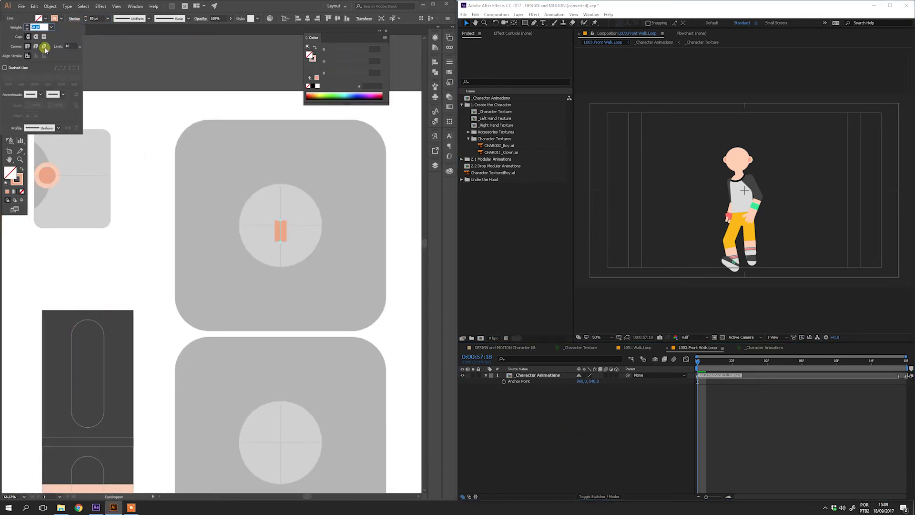
pyautogui.press('a')
pyautogui.scroll(-2, 359, 170)
# Build the hair from overlapping mint-green circles along the top of the uppermost face guide, save the texture and check the preview.
pyautogui.press('l')
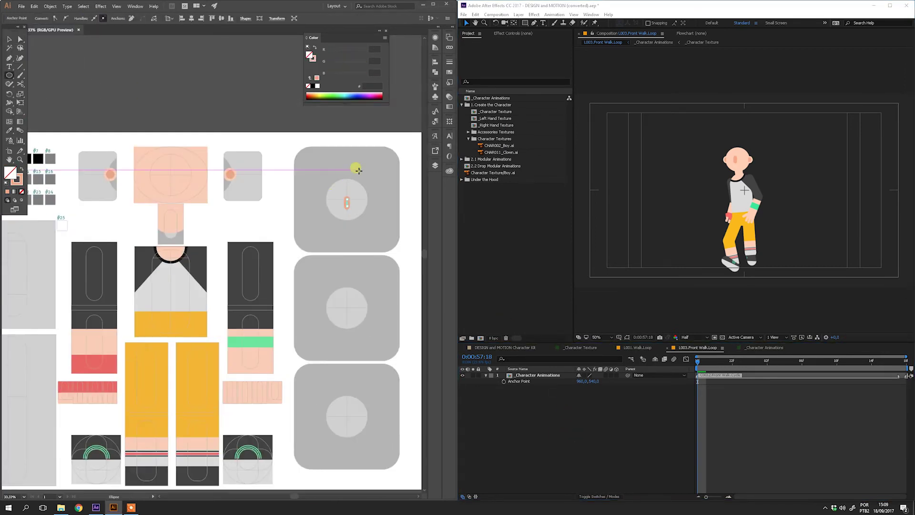
pyautogui.moveTo(229, 384)
pyautogui.mouseDown()
pyautogui.moveTo(341, 405)
pyautogui.moveTo(219, 451)
pyautogui.mouseUp()
pyautogui.moveTo(315, 244)
pyautogui.mouseDown()
pyautogui.moveTo(328, 257)
pyautogui.moveTo(347, 250)
pyautogui.mouseUp()
pyautogui.press('i')
pyautogui.click(240, 409)
pyautogui.press('v')
pyautogui.moveTo(355, 243); pyautogui.dragTo(360, 239)
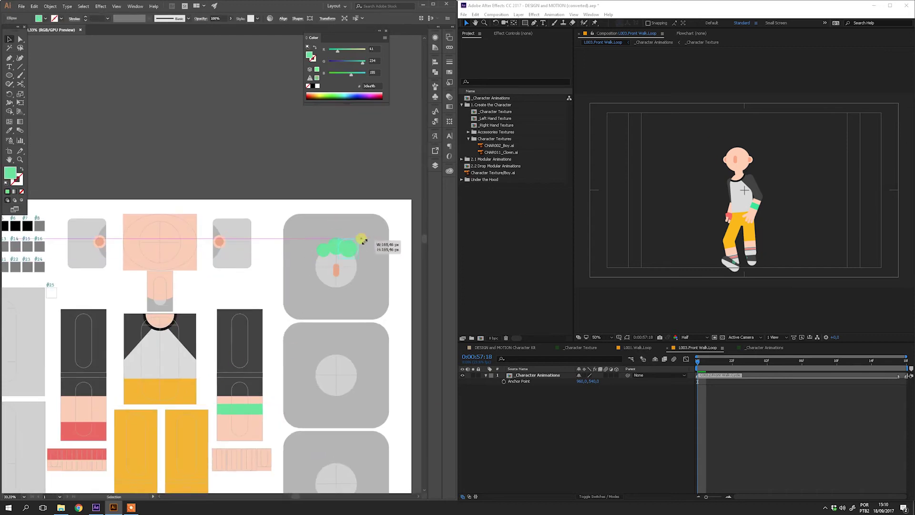
pyautogui.click(399, 268)
pyautogui.hotkey('ctrl', 's')
pyautogui.click(569, 447)
# Add and position green hair for the back of the head, save the texture and play the walk preview.
pyautogui.moveTo(335, 389)
pyautogui.mouseDown()
pyautogui.moveTo(328, 343)
pyautogui.moveTo(318, 334)
pyautogui.mouseUp()
pyautogui.click(491, 401)
pyautogui.press('space')
pyautogui.scroll(2, 314, 331)
pyautogui.moveTo(215, 278)
pyautogui.mouseDown()
pyautogui.moveTo(221, 262)
pyautogui.moveTo(215, 288)
pyautogui.mouseUp()
pyautogui.hotkey('ctrl', 's')
pyautogui.click(539, 437)
pyautogui.press('space')
# Place a thick green eyebrow with rounded ends above the blue eye in both eye panels.
pyautogui.moveTo(214, 333); pyautogui.dragTo(213, 199)
pyautogui.moveTo(219, 121); pyautogui.dragTo(224, 384)
pyautogui.moveTo(227, 385); pyautogui.dragTo(276, 384)
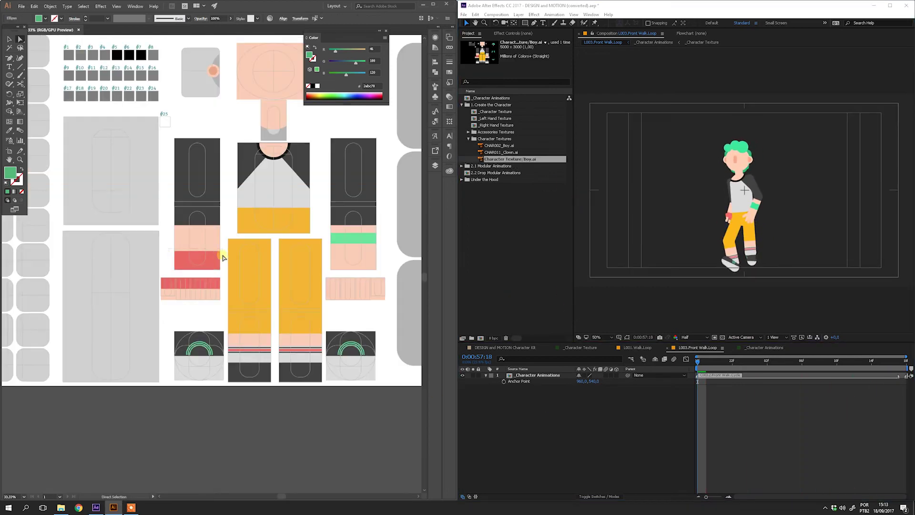
pyautogui.moveTo(197, 237); pyautogui.dragTo(200, 249)
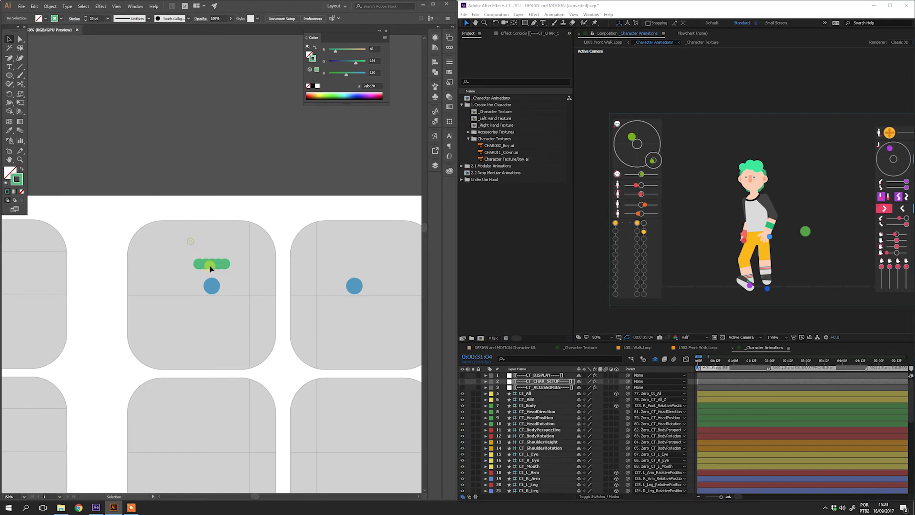
pyautogui.moveTo(355, 268); pyautogui.dragTo(355, 267)
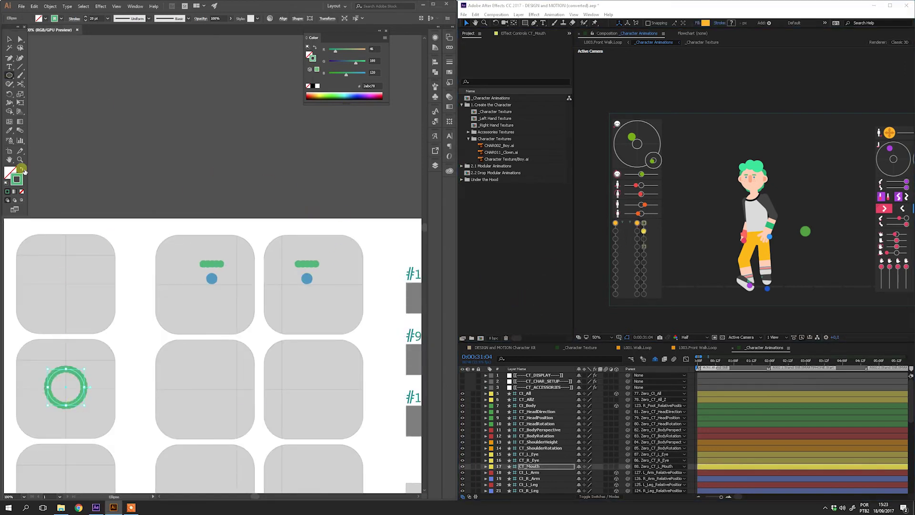
# Turn the mouth circle into a white half-circle smile, set a skin-toned stroke and save the texture.
pyautogui.click(23, 169)
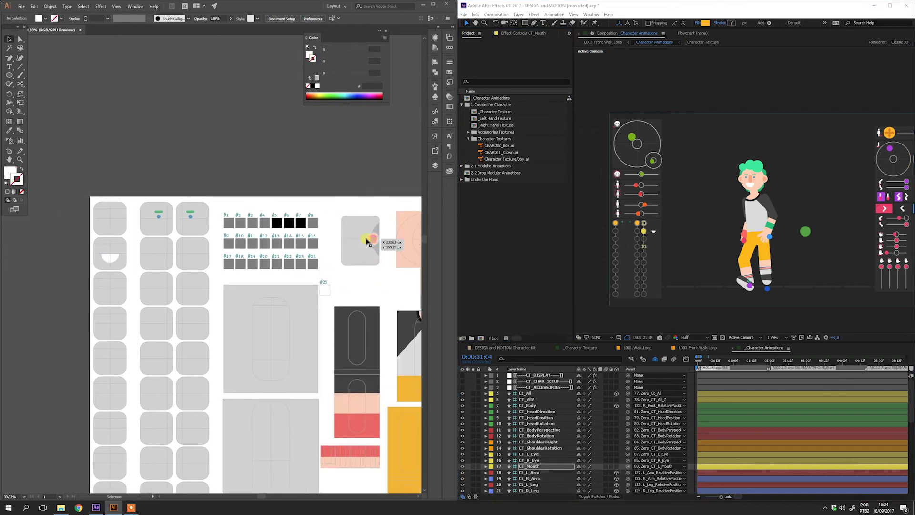
pyautogui.click(107, 254)
pyautogui.press('p')
pyautogui.press('v')
pyautogui.click(75, 19)
pyautogui.hotkey('ctrl', 's')
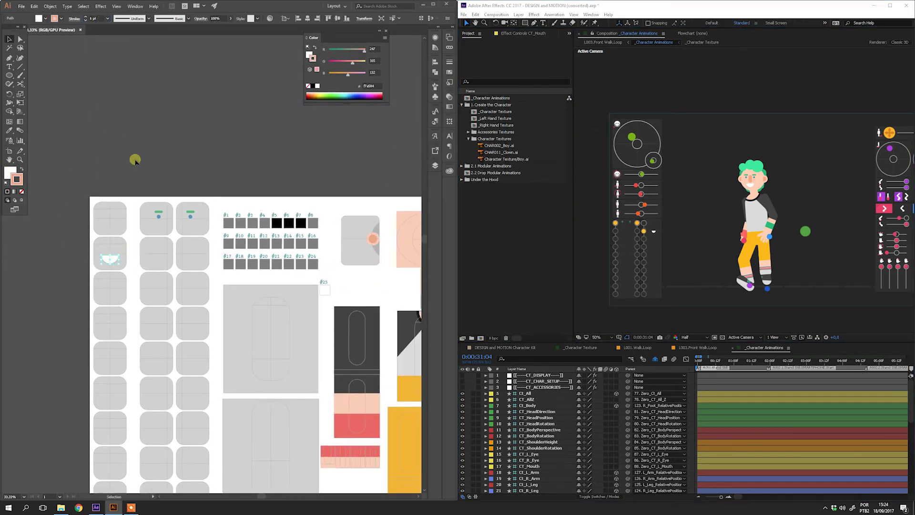
pyautogui.click(135, 160)
# Draw a rectangle in the middle of the lower grey body panel and fill it with the glove's red.
pyautogui.hotkey('ctrl', '+')
pyautogui.hotkey('ctrl', '+')
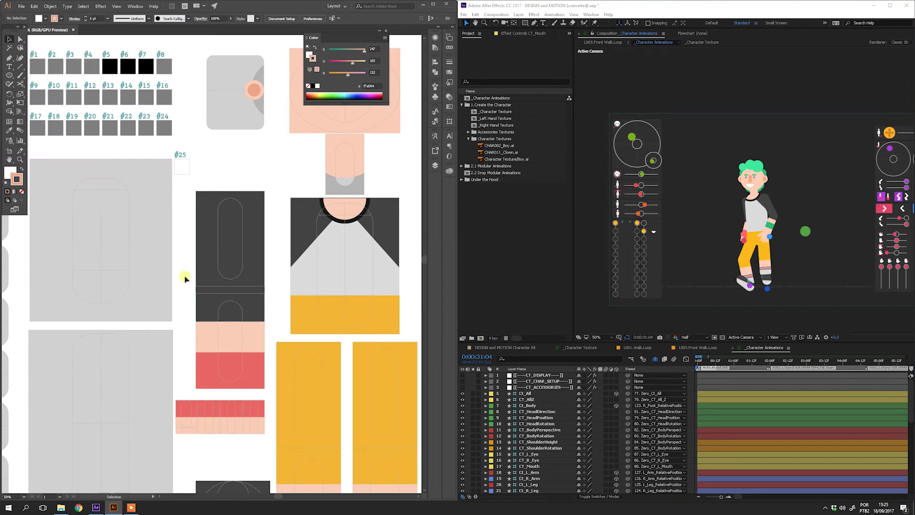
pyautogui.moveTo(128, 350); pyautogui.dragTo(197, 255)
pyautogui.moveTo(184, 285); pyautogui.dragTo(198, 270)
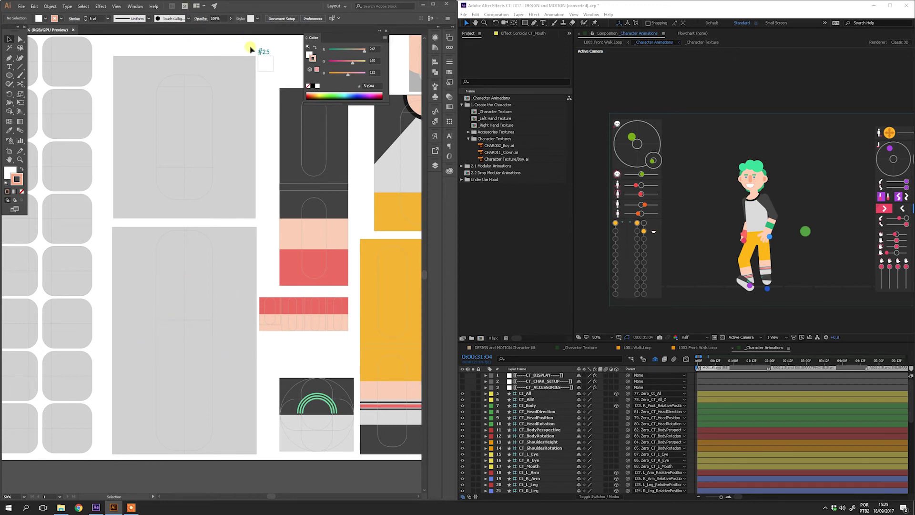
pyautogui.moveTo(144, 305); pyautogui.dragTo(200, 380)
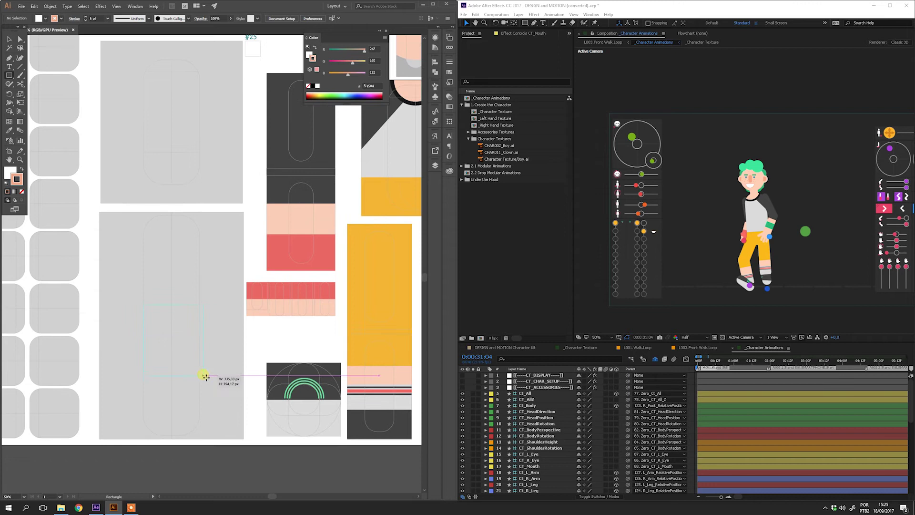
pyautogui.press('i')
pyautogui.click(287, 265)
# Spread the red rectangle's lower corners outwards into a skirt shape, save the texture and play the L003.Front Walk.Loop preview.
pyautogui.press('a')
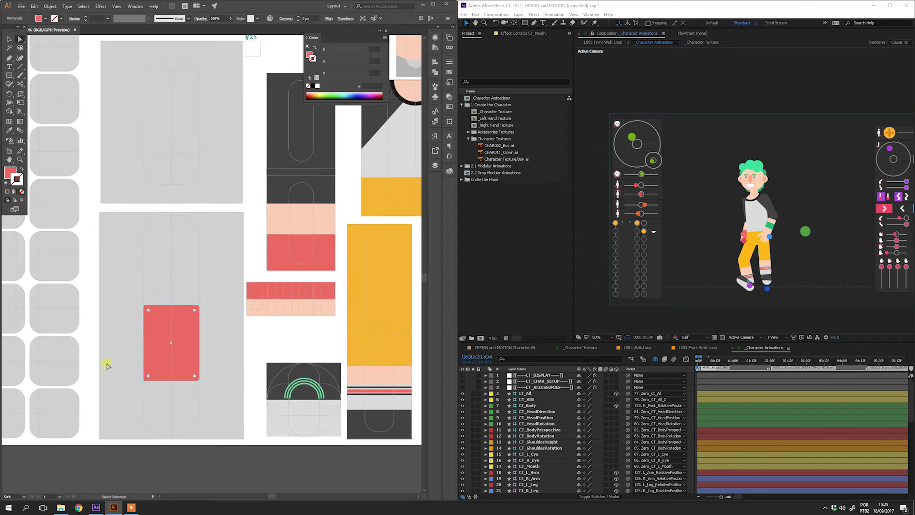
pyautogui.moveTo(108, 365); pyautogui.dragTo(160, 395)
pyautogui.hotkey('shift', 'Left')
pyautogui.hotkey('shift', 'Left')
pyautogui.hotkey('shift', 'Left')
pyautogui.hotkey('shift', 'Left')
pyautogui.hotkey('shift', 'Left')
pyautogui.hotkey('shift', 'Right')
pyautogui.hotkey('ctrl', 's')
pyautogui.click(573, 342)
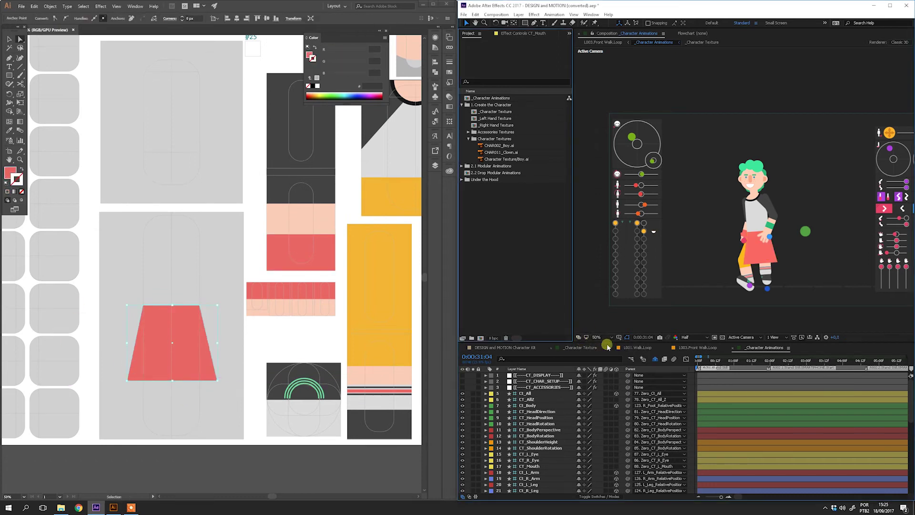
pyautogui.click(697, 347)
pyautogui.press('space')
# Move the red skirt shape up to the torso area, recolour it with the shirt's light grey, save and check the preview.
pyautogui.click(197, 351)
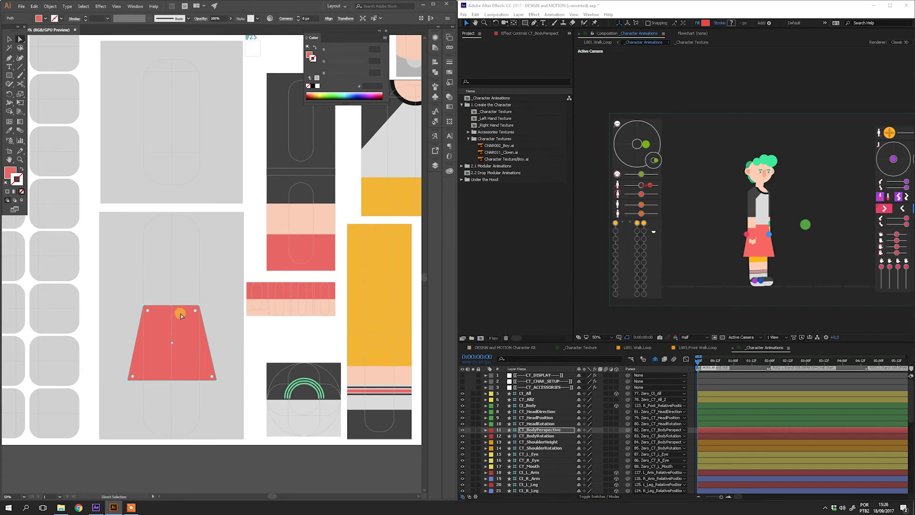
pyautogui.moveTo(175, 348); pyautogui.dragTo(178, 284)
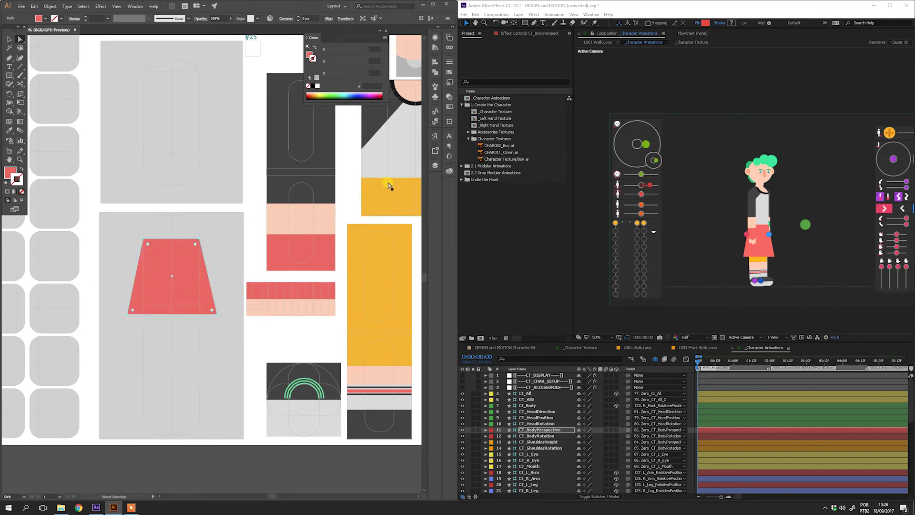
pyautogui.click(400, 158)
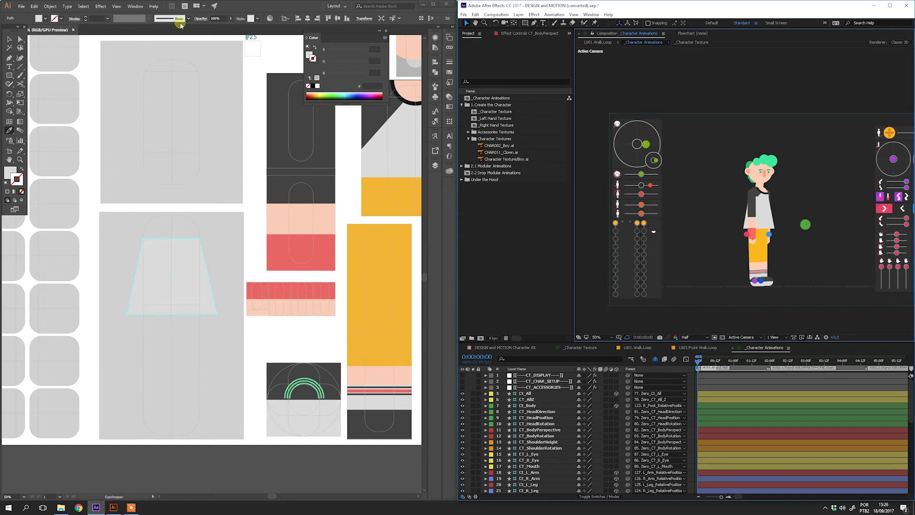
pyautogui.press('v')
pyautogui.hotkey('ctrl', 's')
pyautogui.click(580, 316)
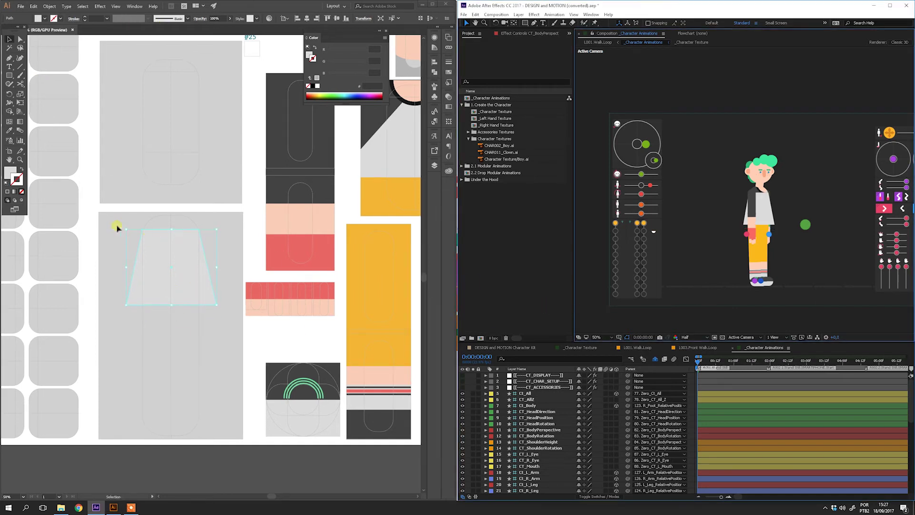
# Cut the middle out of the light grey trapezoid, leaving only narrow flares along both sides of the body guide.
pyautogui.click(122, 229)
pyautogui.press('p')
pyautogui.press('a')
pyautogui.moveTo(166, 221); pyautogui.dragTo(177, 315)
pyautogui.press('Delete')
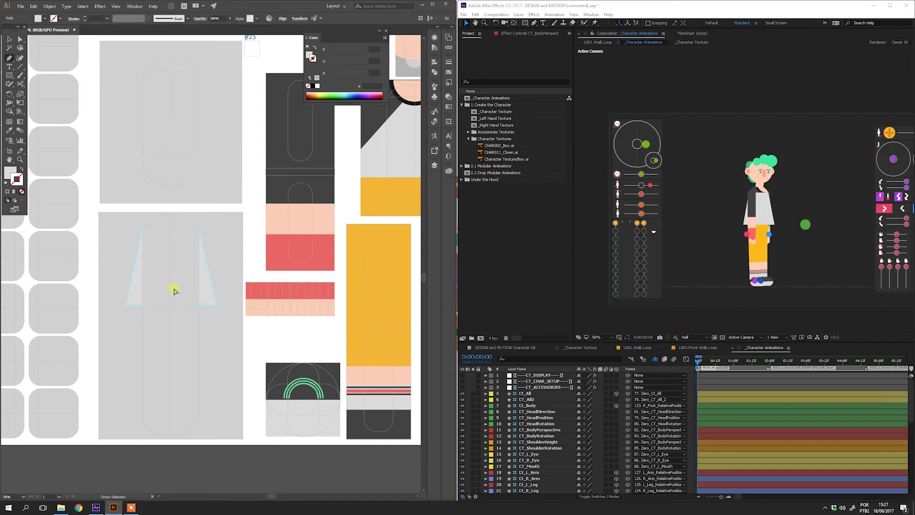
pyautogui.hotkey('ctrl', 'a')
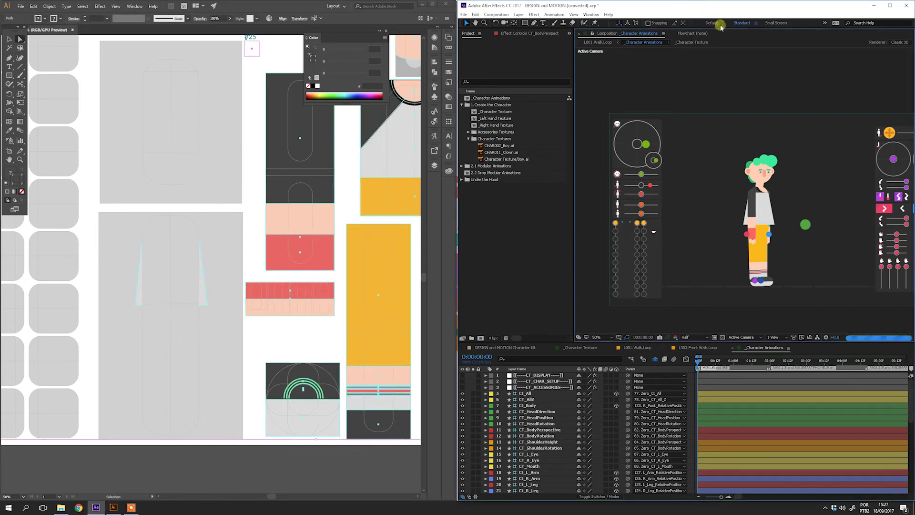
pyautogui.moveTo(131, 295); pyautogui.dragTo(216, 330)
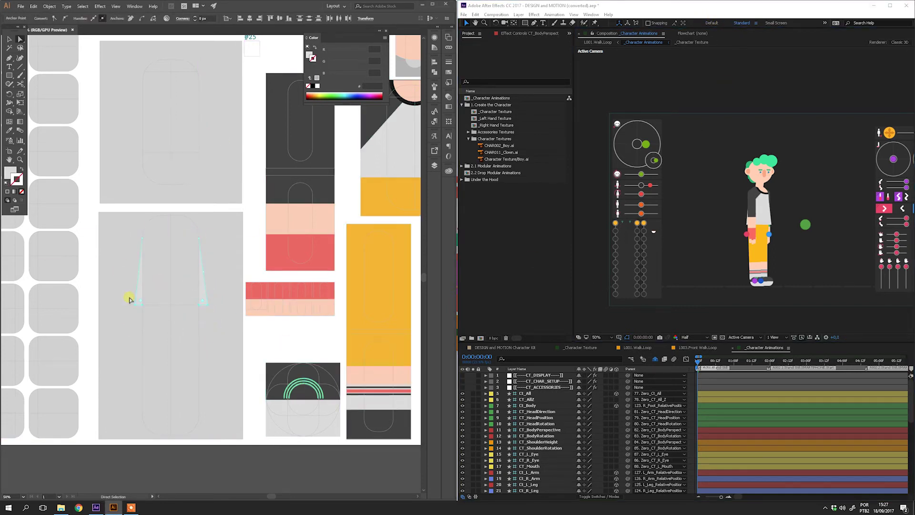
# Delete the dark shoulder corners from the front of the shirt.
pyautogui.moveTo(222, 222); pyautogui.dragTo(237, 272)
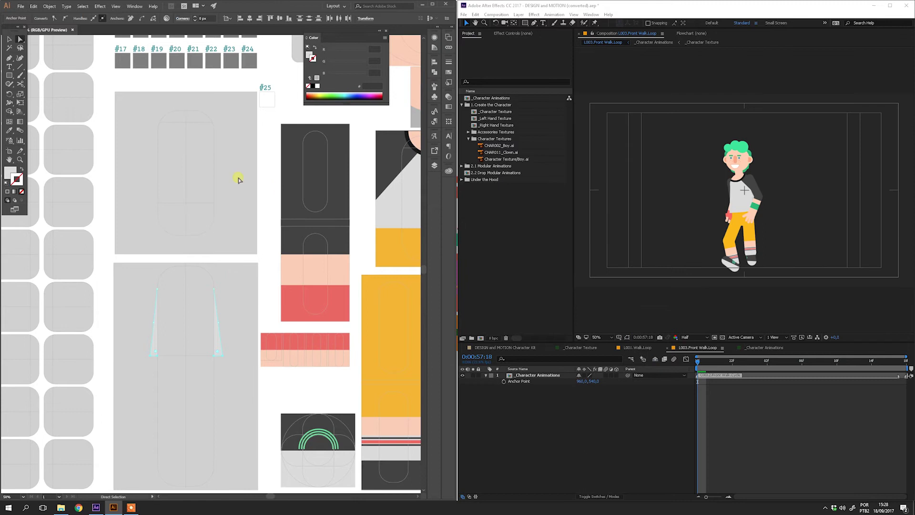
pyautogui.moveTo(217, 144); pyautogui.dragTo(157, 160)
pyautogui.moveTo(251, 144); pyautogui.dragTo(233, 150)
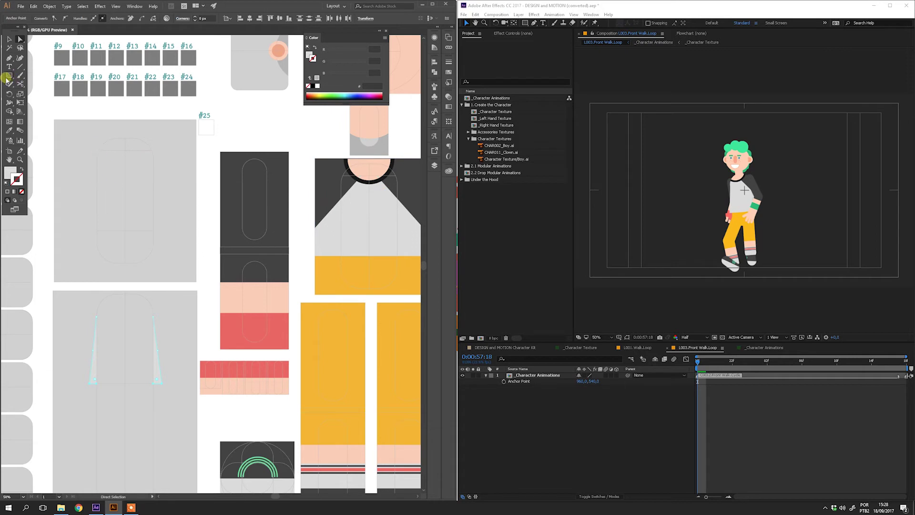
pyautogui.moveTo(9, 77); pyautogui.dragTo(18, 89)
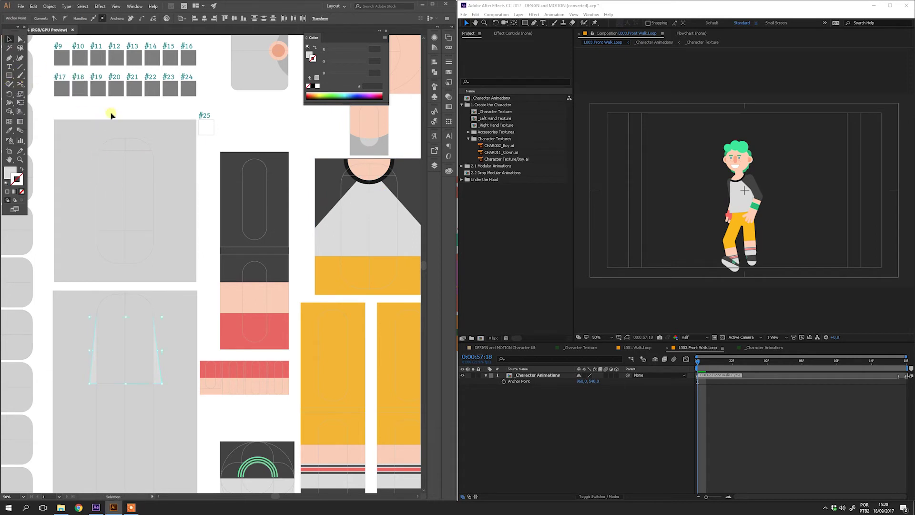
pyautogui.keyDown('ctrl'); pyautogui.click(333, 190); pyautogui.keyUp('ctrl')
pyautogui.press('Delete')
# Draw a light grey rounded rectangle over the chest area of the upper body panel and preview it in L001.Walk.Loop.
pyautogui.click(10, 76)
pyautogui.click(45, 75)
pyautogui.moveTo(125, 168)
pyautogui.mouseDown()
pyautogui.moveTo(143, 176)
pyautogui.moveTo(131, 172)
pyautogui.mouseUp()
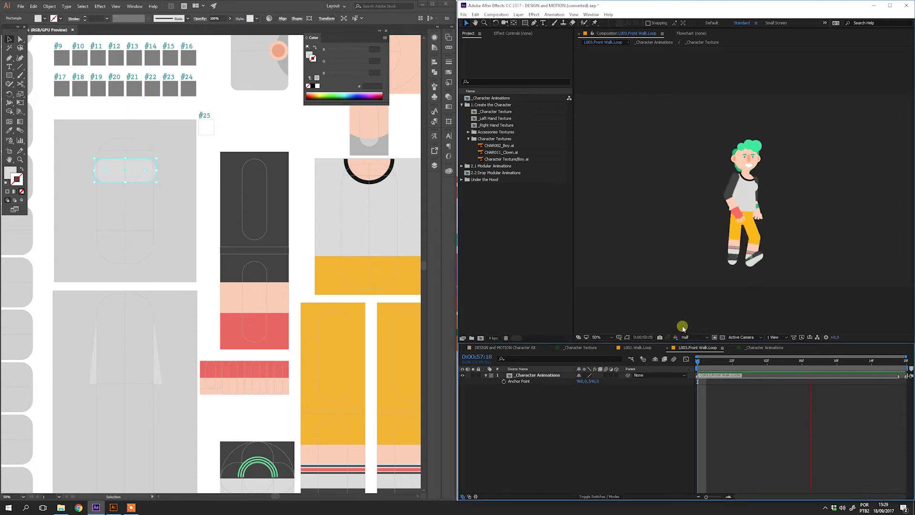
pyautogui.click(637, 347)
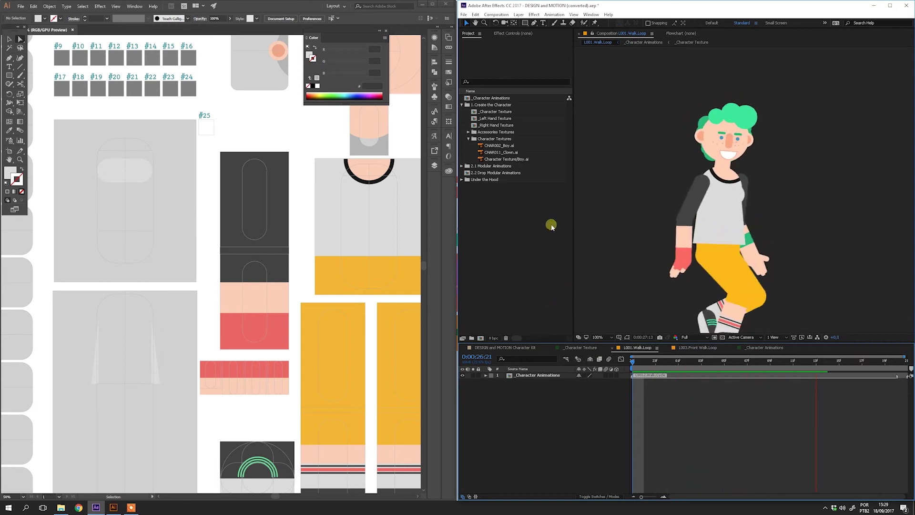
# Adjust the rounded chest shape, save the texture and compare the character in L001.Walk.Loop and L003.Front Walk.Loop.
pyautogui.click(136, 178)
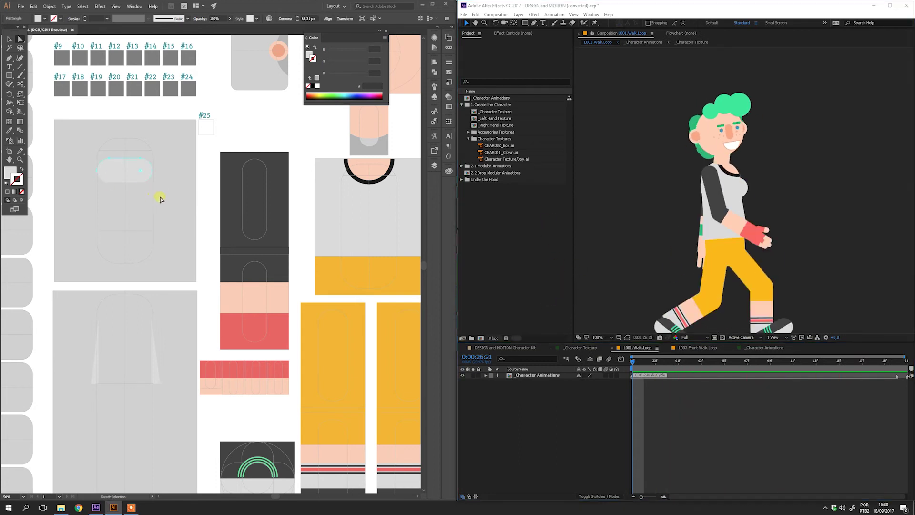
pyautogui.hotkey('ctrl', 's')
pyautogui.click(685, 349)
pyautogui.click(649, 347)
pyautogui.click(685, 349)
# Restore the shirt's dark shoulder corners without the chest shape and refresh the character preview in After Effects.
pyautogui.click(58, 45)
pyautogui.press('v')
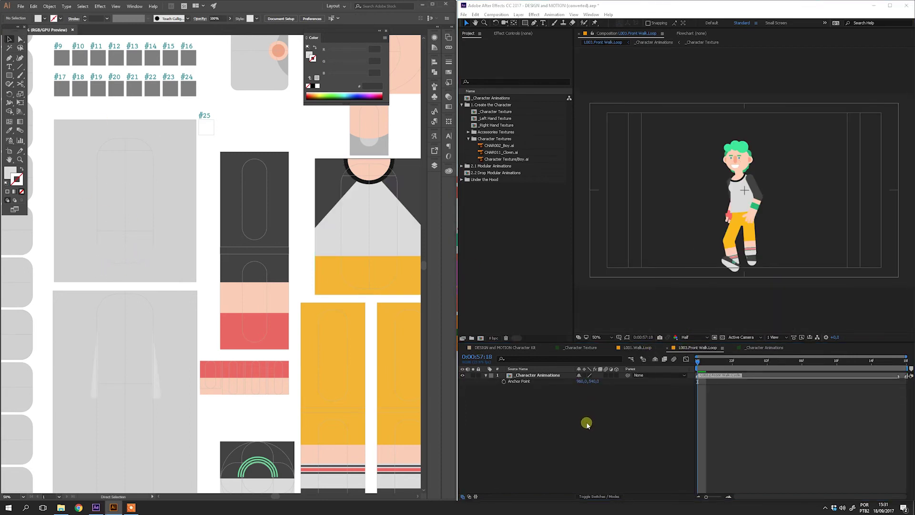
pyautogui.click(586, 423)
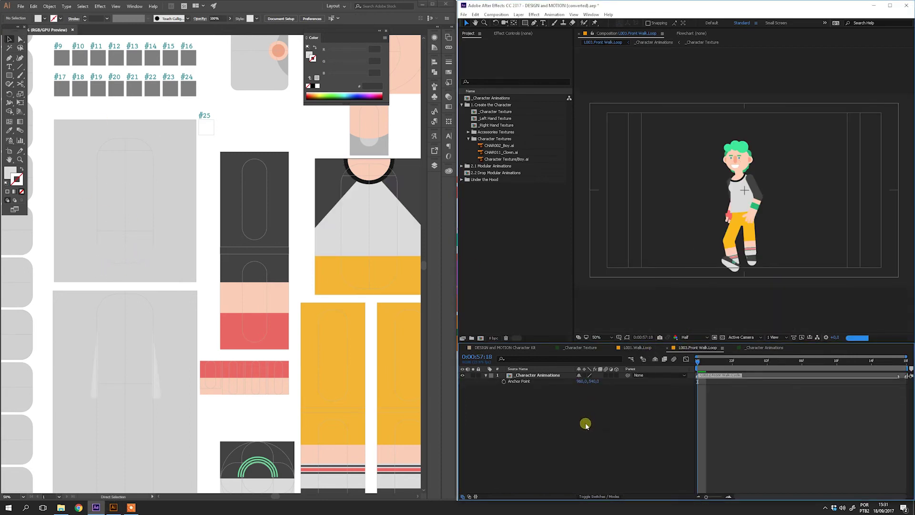
# Change the fill of swatch #25 to black (#000000).
pyautogui.press('v')
pyautogui.click(138, 289)
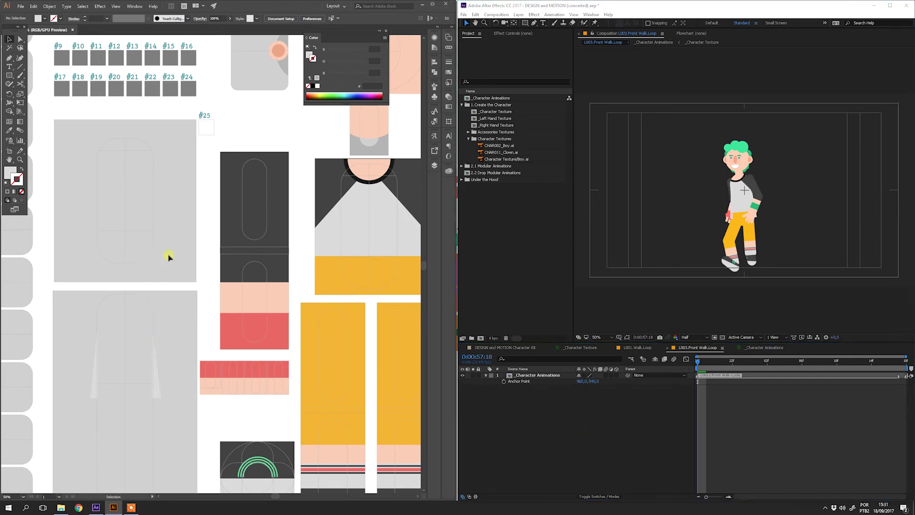
pyautogui.click(10, 78)
pyautogui.press('v')
pyautogui.click(208, 131)
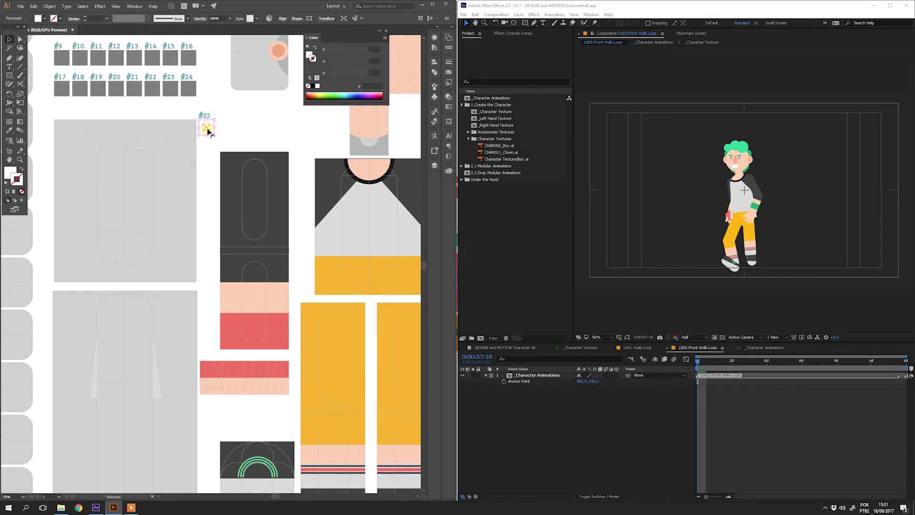
pyautogui.doubleClick(7, 176)
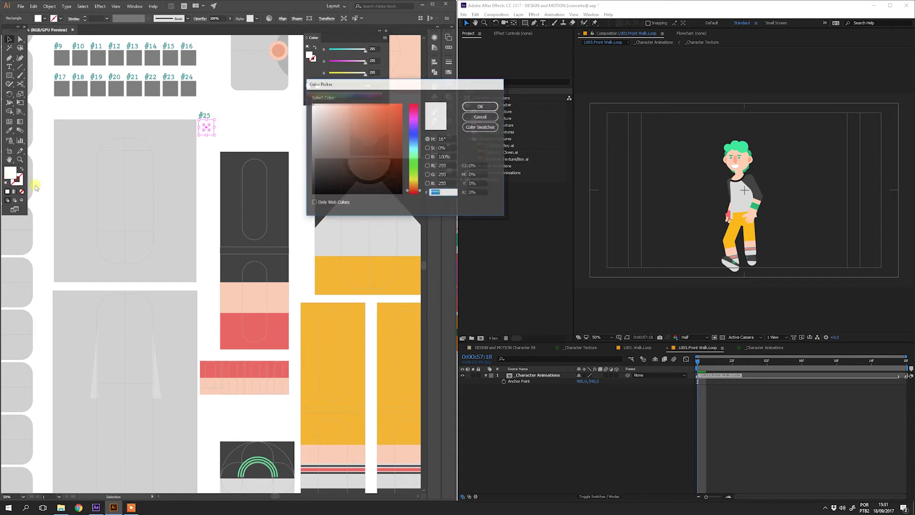
pyautogui.moveTo(314, 108); pyautogui.dragTo(309, 103)
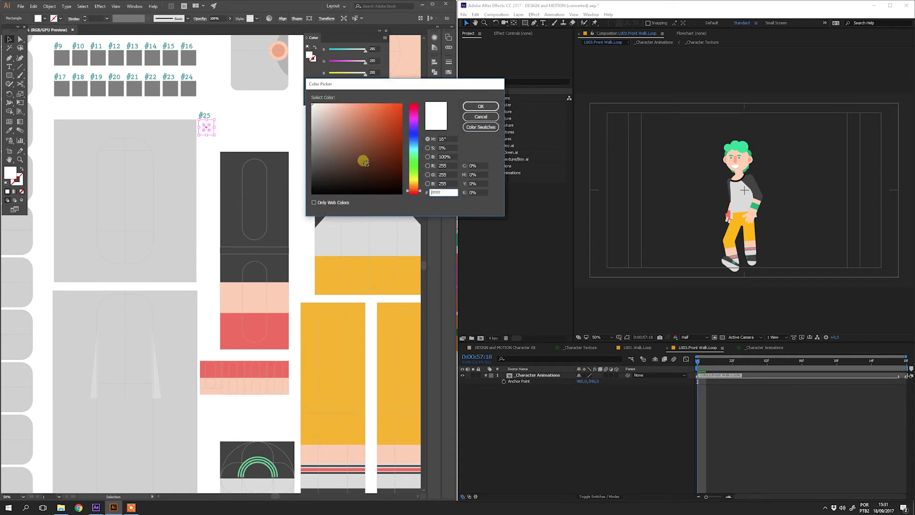
pyautogui.click(314, 193)
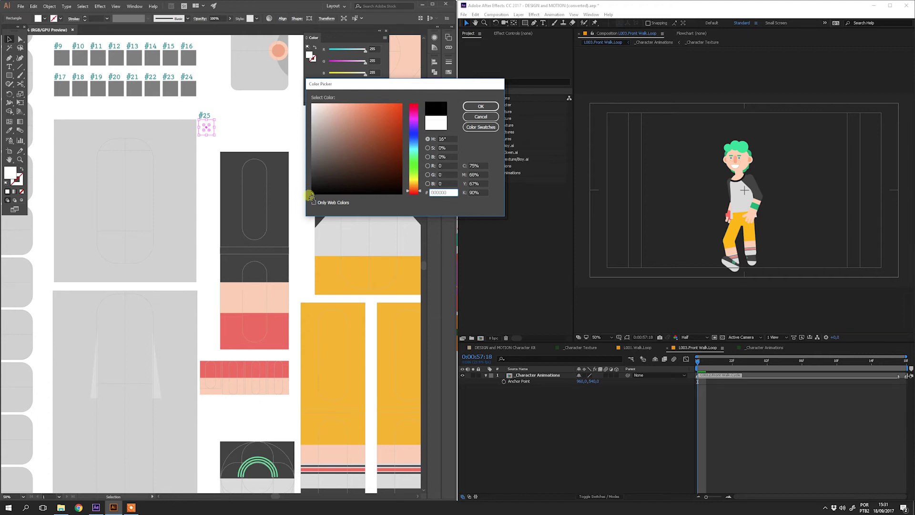
pyautogui.click(480, 106)
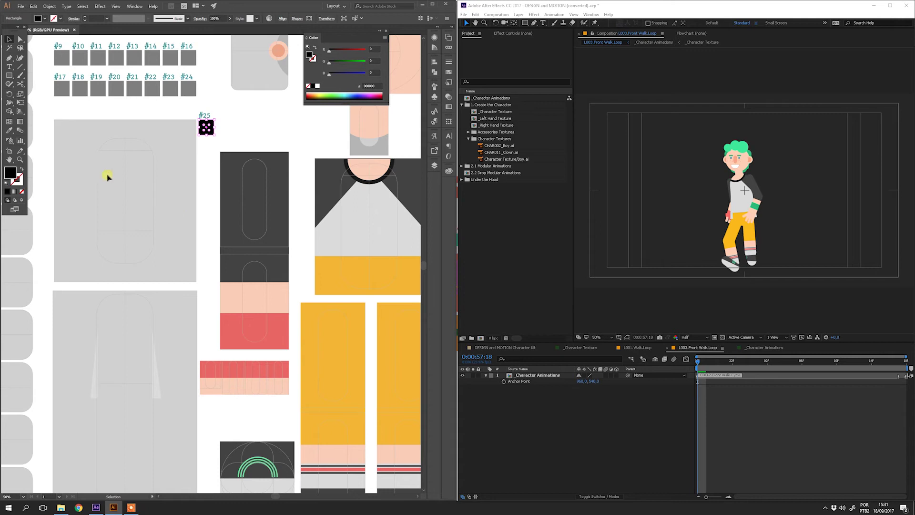
# Draw a rectangle across the upper large grey panel and fill it with the lighter grey sampled from the panel below.
pyautogui.click(9, 75)
pyautogui.moveTo(88, 208); pyautogui.dragTo(165, 253)
pyautogui.press('i')
pyautogui.click(158, 373)
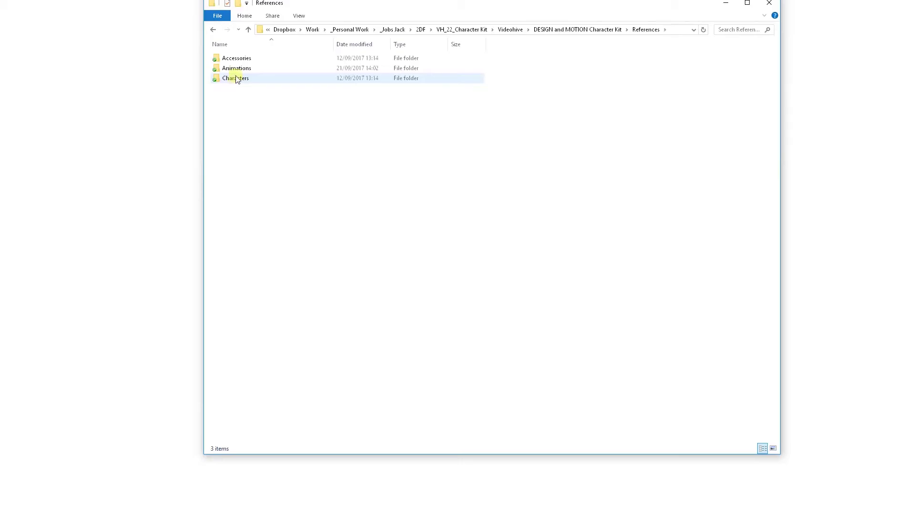
# Browse the reference images in the Characters folder, starting with CHAR003_BellBoy.jpg and continuing to the Chef.
pyautogui.doubleClick(237, 77)
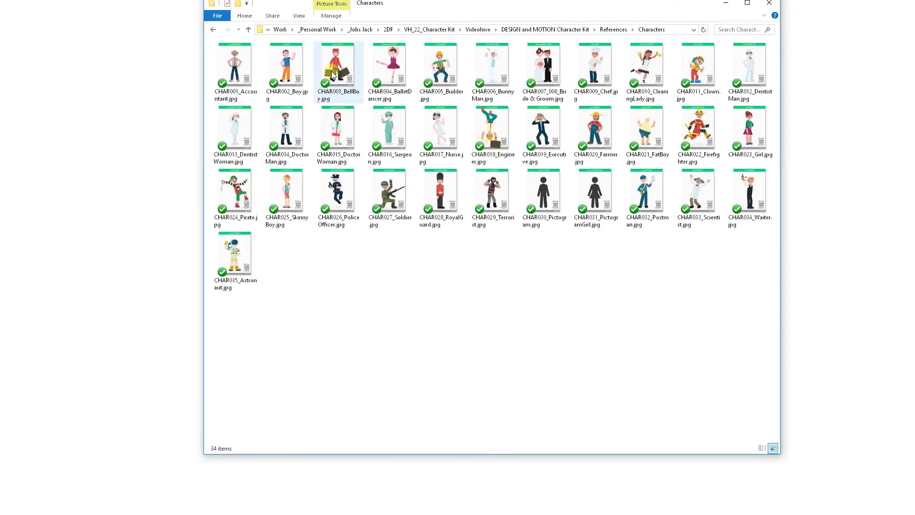
pyautogui.doubleClick(332, 74)
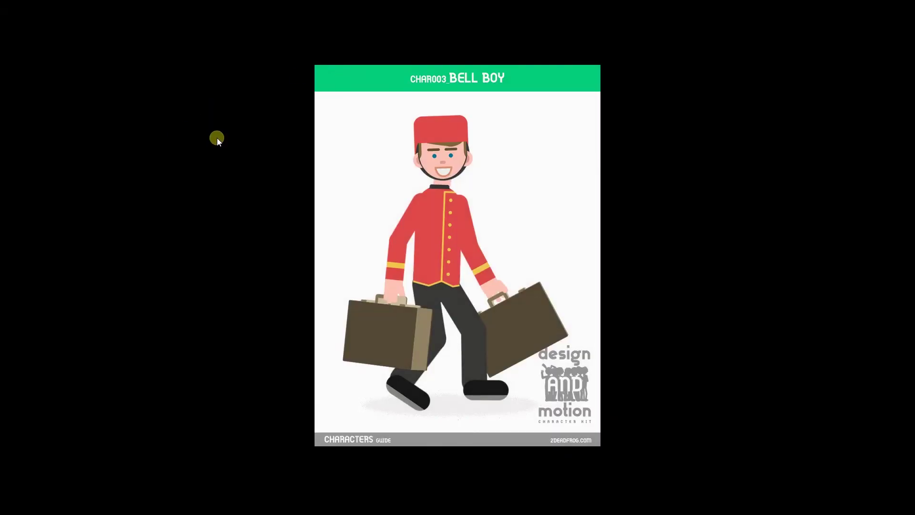
pyautogui.press('Right')
pyautogui.press('Right')
pyautogui.press('Right')
pyautogui.press('Right')
pyautogui.press('Right')
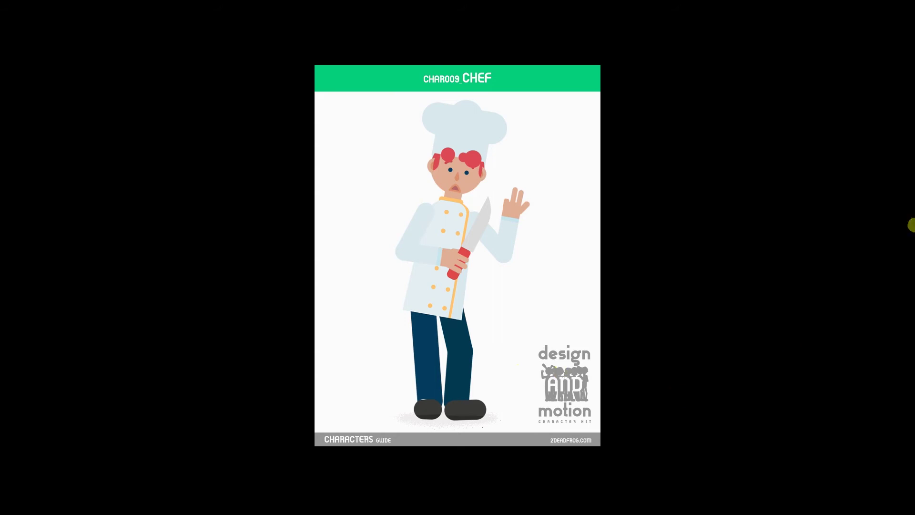
pyautogui.press('Escape')
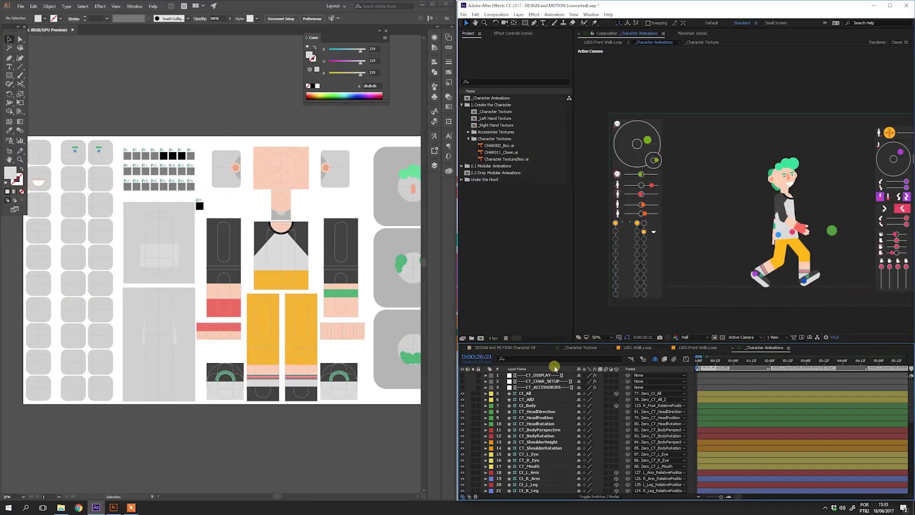
# Show the effect controls of the CT_CHAR_SETUP layer and compare the character with AUTOMATIC disabled and enabled.
pyautogui.click(546, 382)
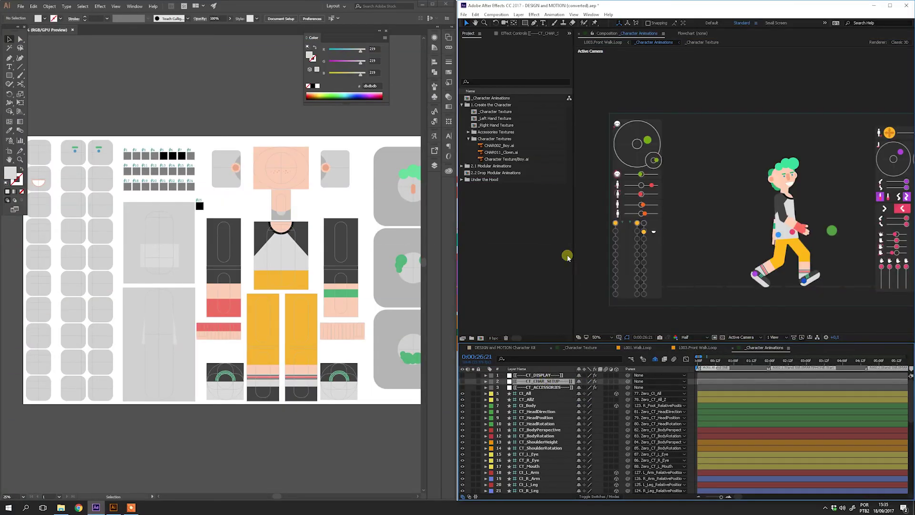
pyautogui.click(521, 33)
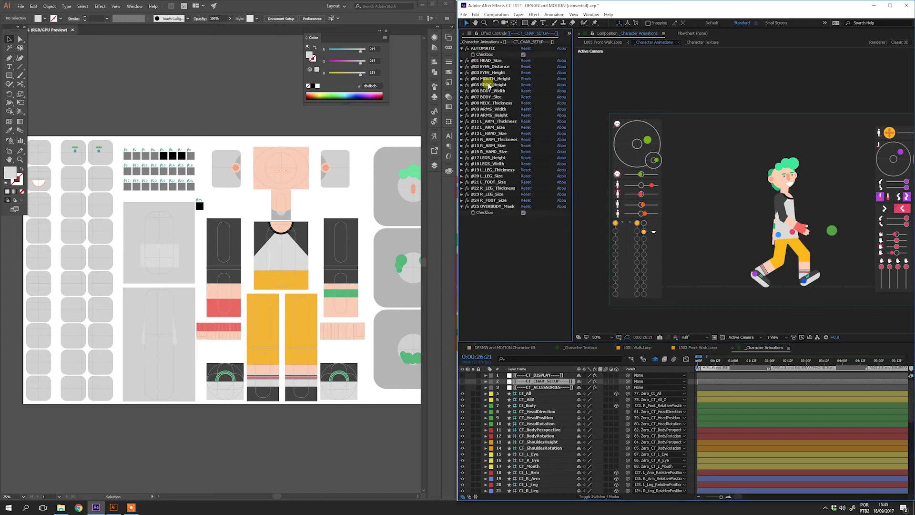
pyautogui.click(523, 55)
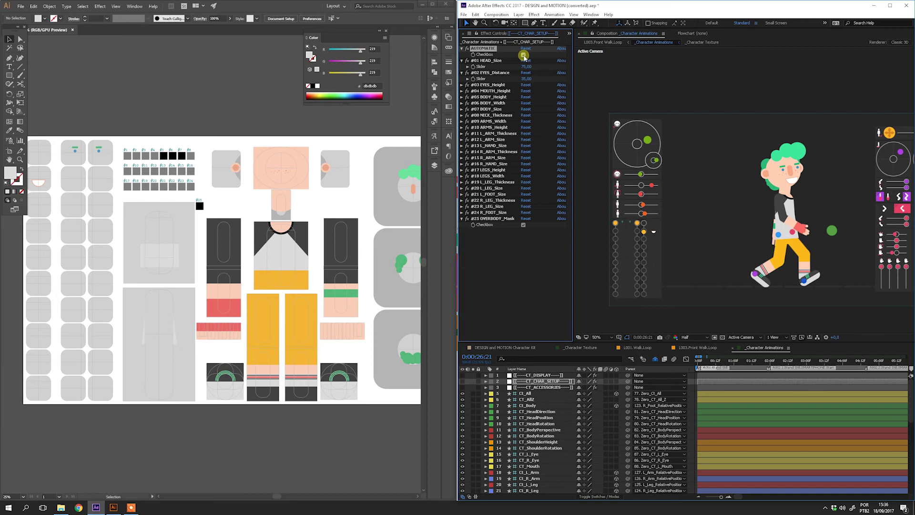
pyautogui.click(523, 55)
pyautogui.click(507, 280)
pyautogui.click(523, 56)
pyautogui.click(507, 275)
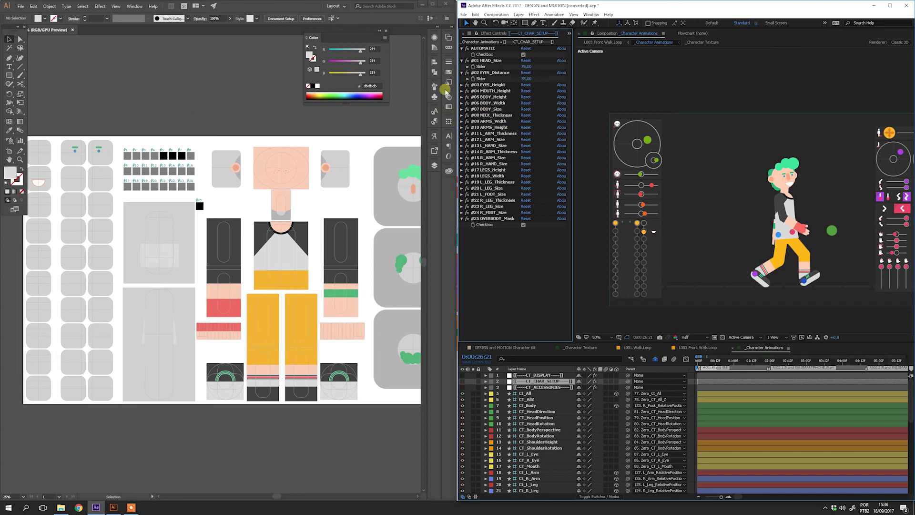
# Set head size swatch #1 to hue 0, saturation 0 and brightness 20%, and refresh the character preview in After Effects.
pyautogui.click(241, 114)
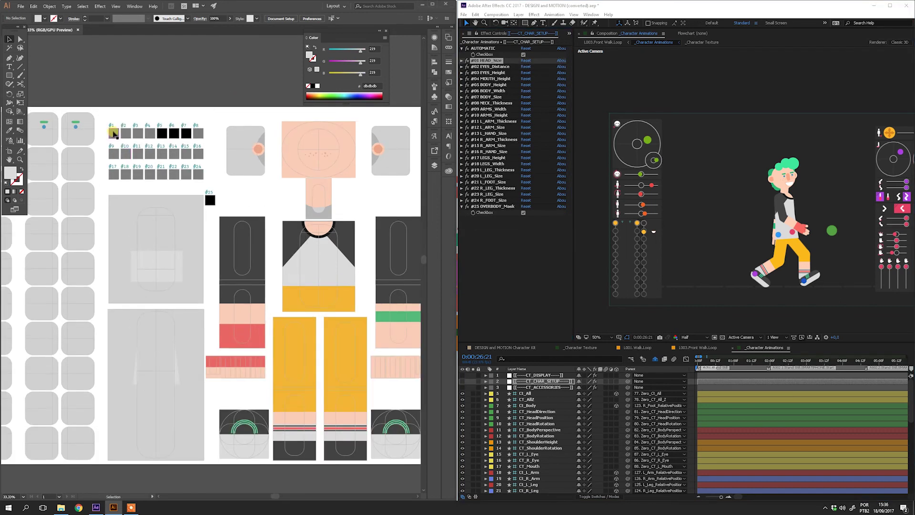
pyautogui.click(113, 133)
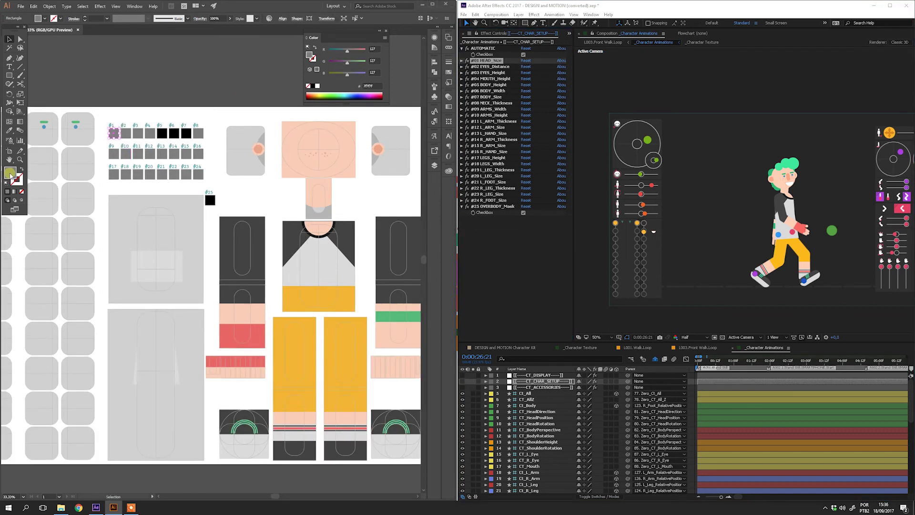
pyautogui.doubleClick(11, 173)
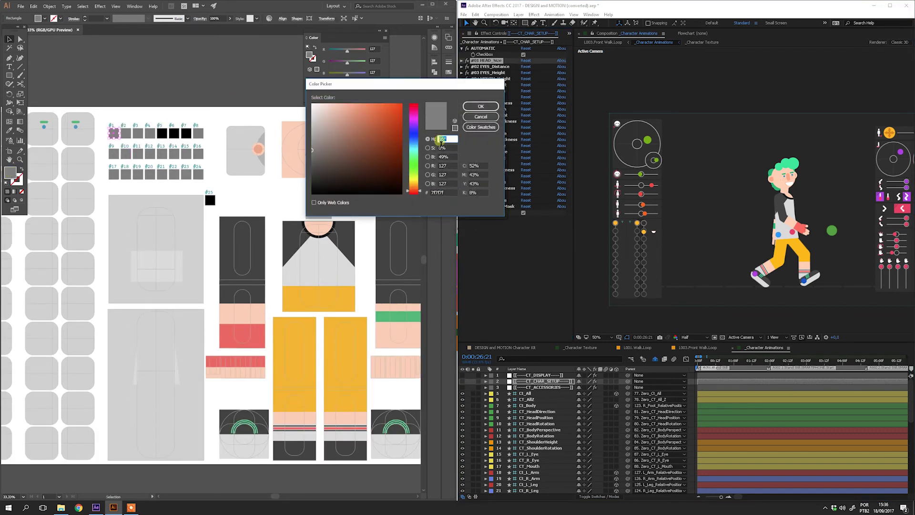
pyautogui.write('0')
pyautogui.press('Tab')
pyautogui.write('0')
pyautogui.press('Tab')
pyautogui.write('0')
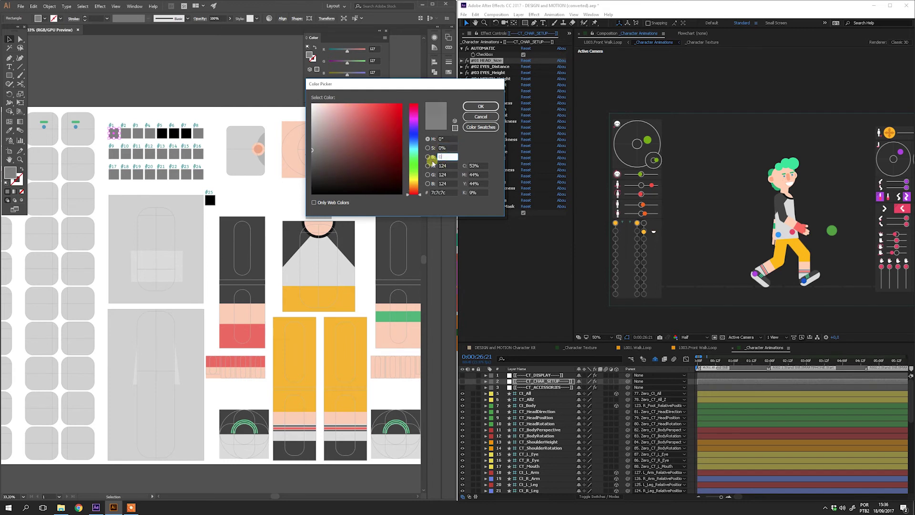
pyautogui.click(444, 158)
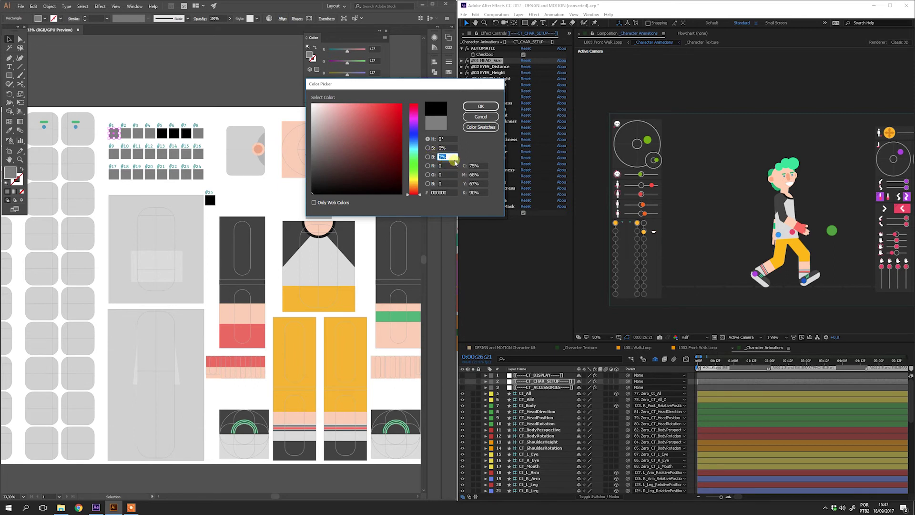
pyautogui.write('20')
pyautogui.click(474, 106)
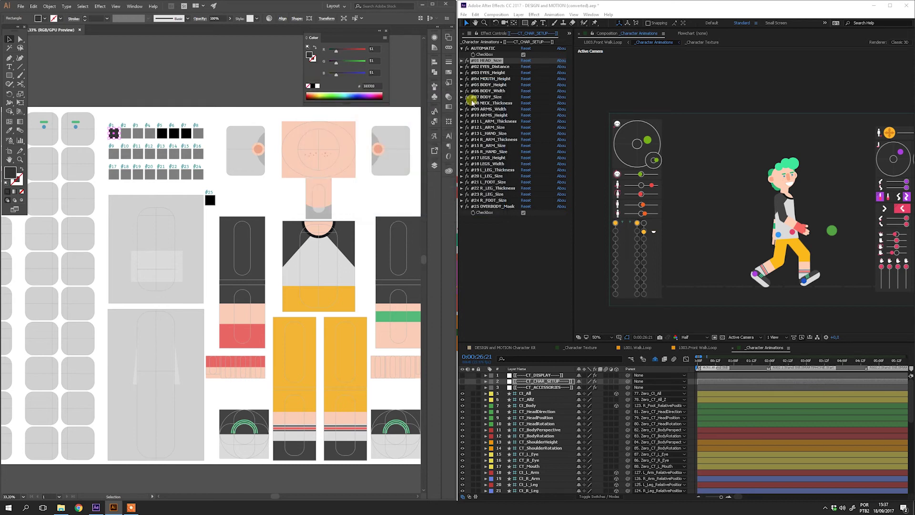
pyautogui.click(495, 249)
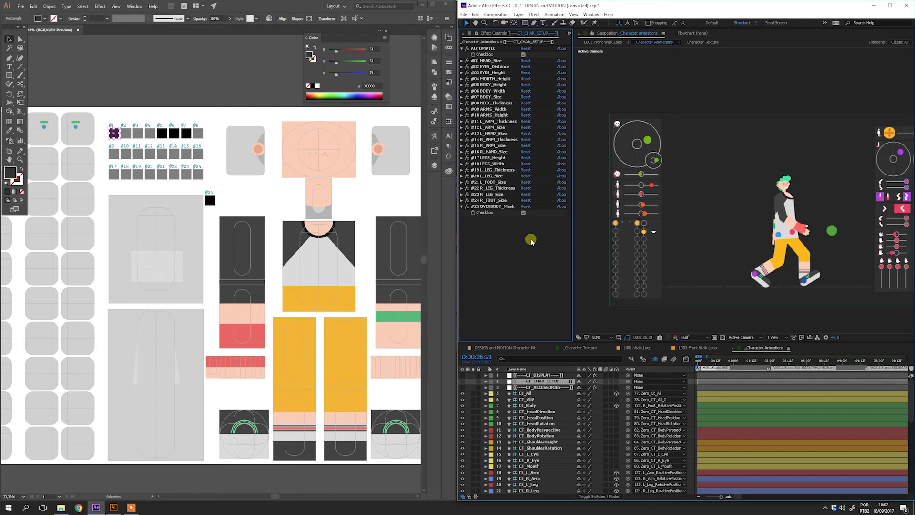
# Disable and re-enable the AUTOMATIC option to compare the head size with and without the texture's swatch values.
pyautogui.click(482, 49)
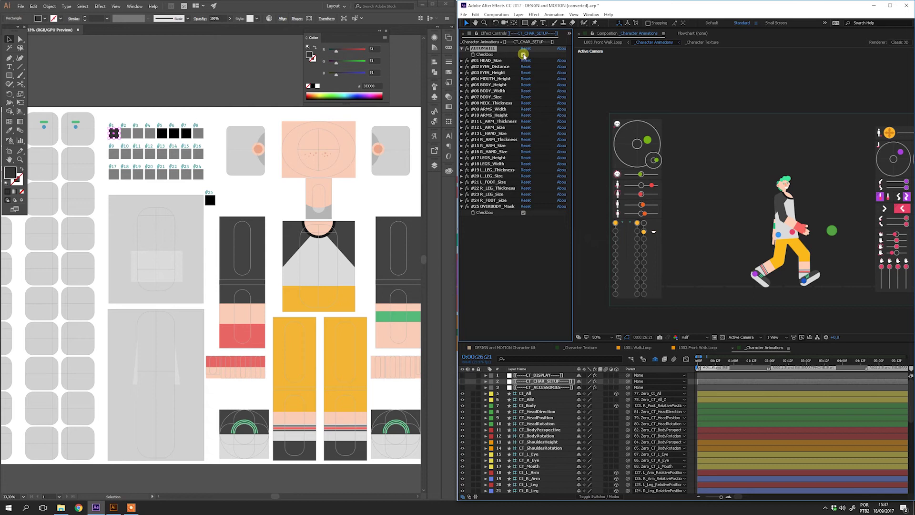
pyautogui.click(523, 55)
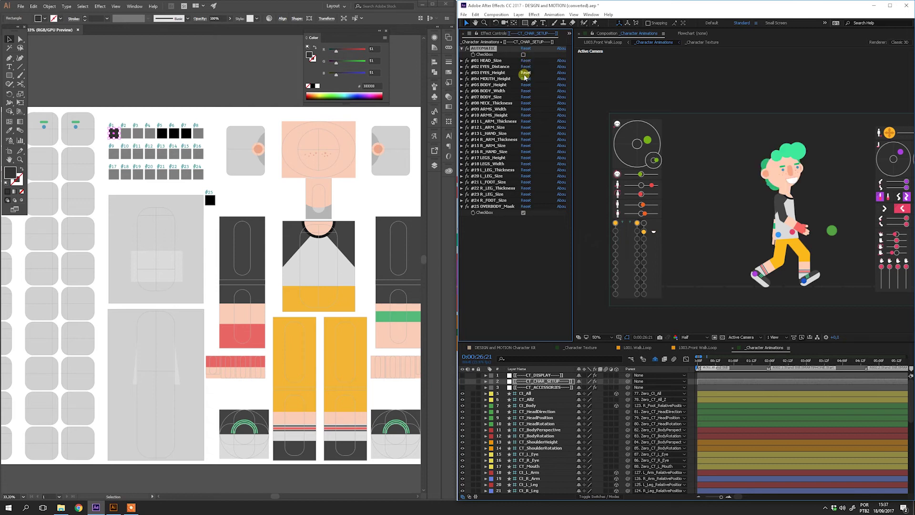
pyautogui.click(523, 55)
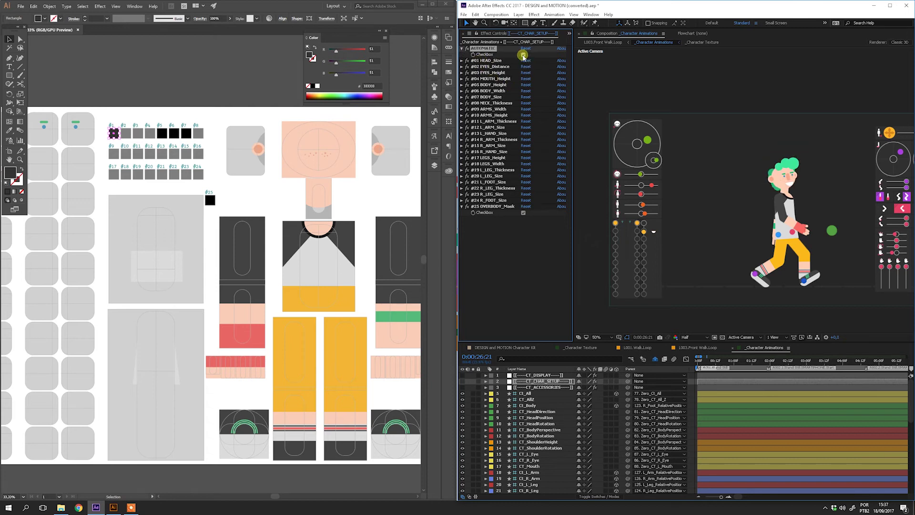
# Change head size swatch #1 to mid-grey #727272 and save the texture.
pyautogui.click(115, 135)
pyautogui.doubleClick(9, 173)
pyautogui.doubleClick(444, 156)
pyautogui.press('Return')
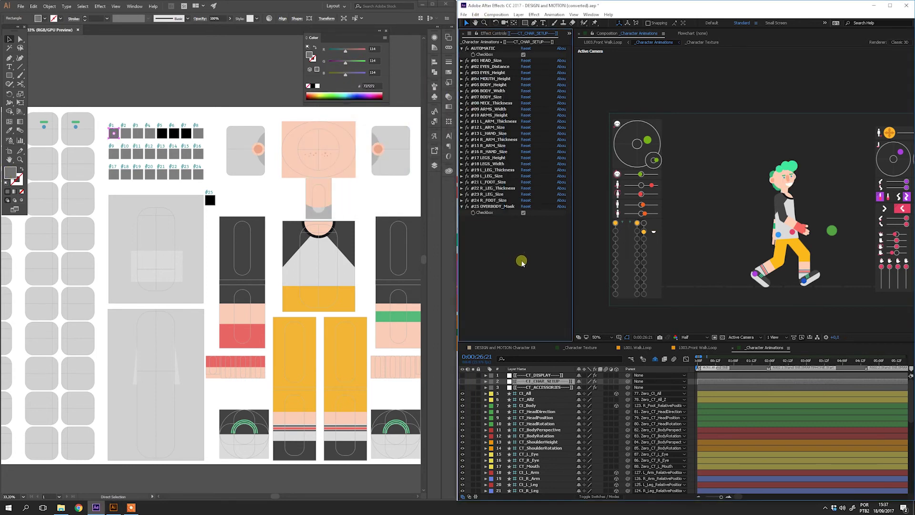
pyautogui.hotkey('ctrl', 's')
# Identify the L_ARM_Thickness and R_ARM_Thickness controls and set arm thickness swatch #14 to 45% brightness.
pyautogui.click(489, 122)
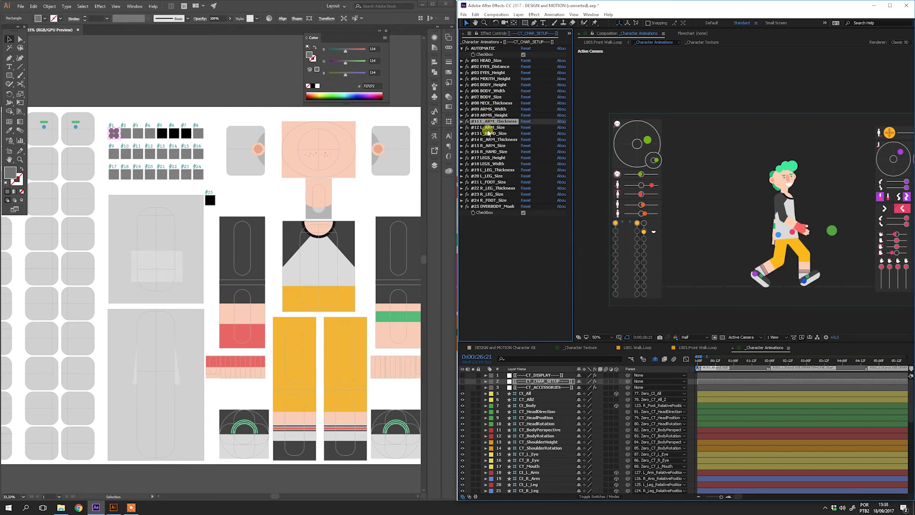
pyautogui.click(489, 139)
pyautogui.click(143, 109)
pyautogui.press('a')
pyautogui.click(137, 154)
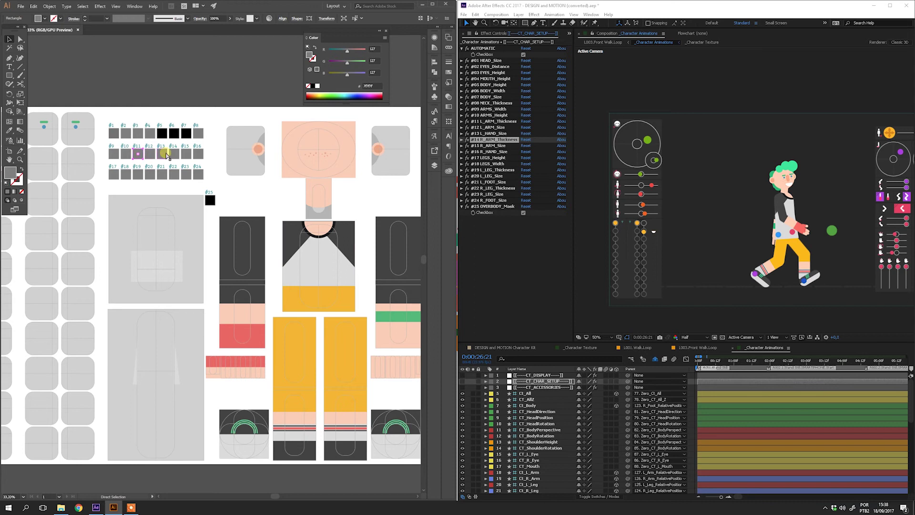
pyautogui.doubleClick(10, 174)
pyautogui.click(443, 156)
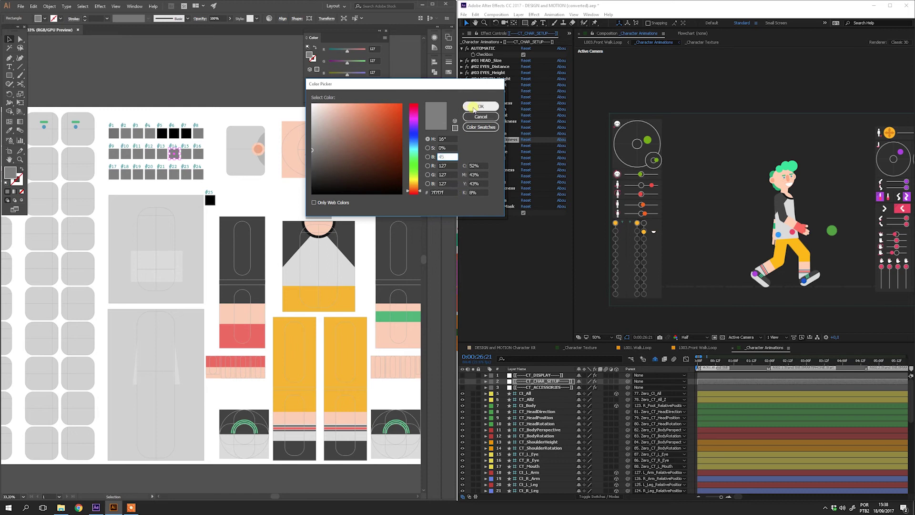
pyautogui.click(477, 108)
pyautogui.click(208, 181)
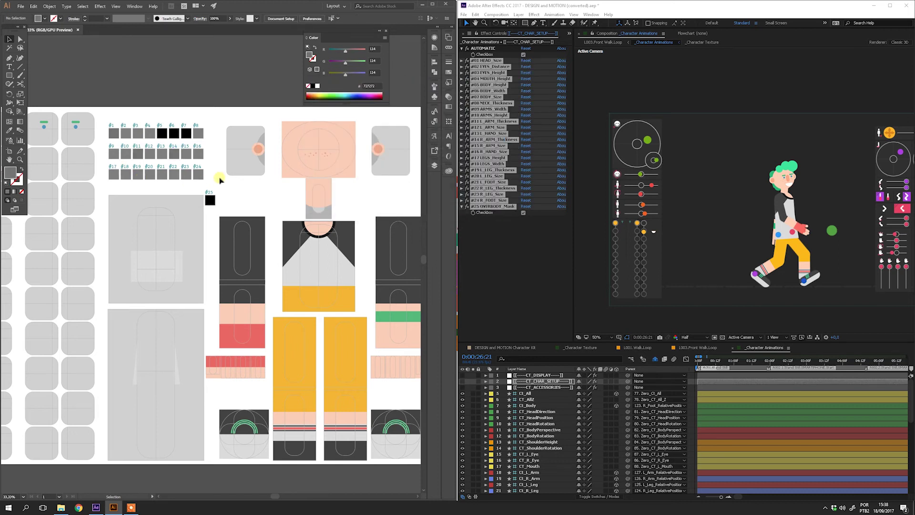
# Select swatch #25 in the texture and toggle the matching OVERBODY_Mask option in the character setup.
pyautogui.click(209, 202)
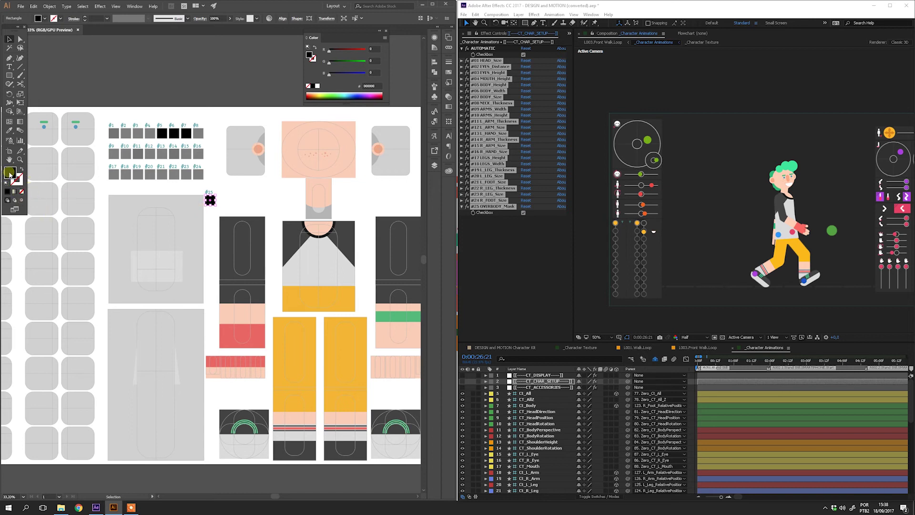
pyautogui.click(523, 213)
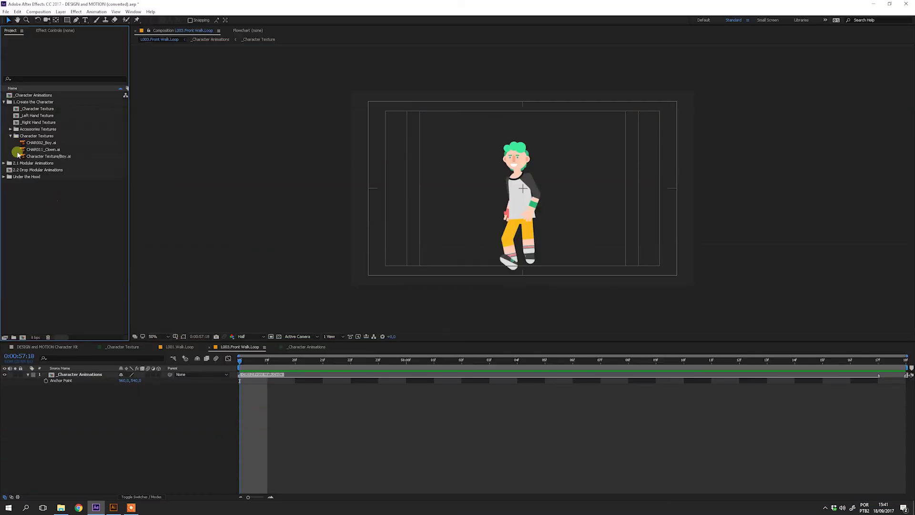
# Open the kit's References > Accessories folder and browse through the accessory reference images, including the Travel Bag.
pyautogui.click(11, 136)
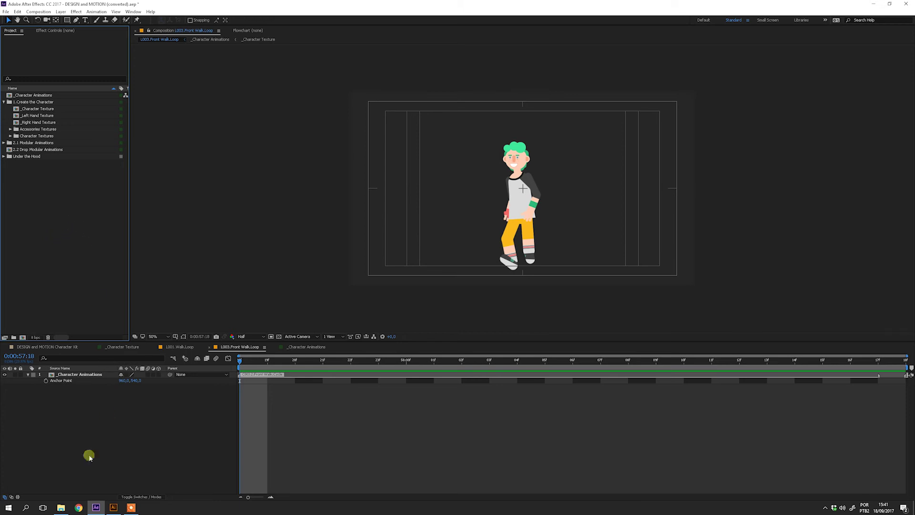
pyautogui.click(64, 509)
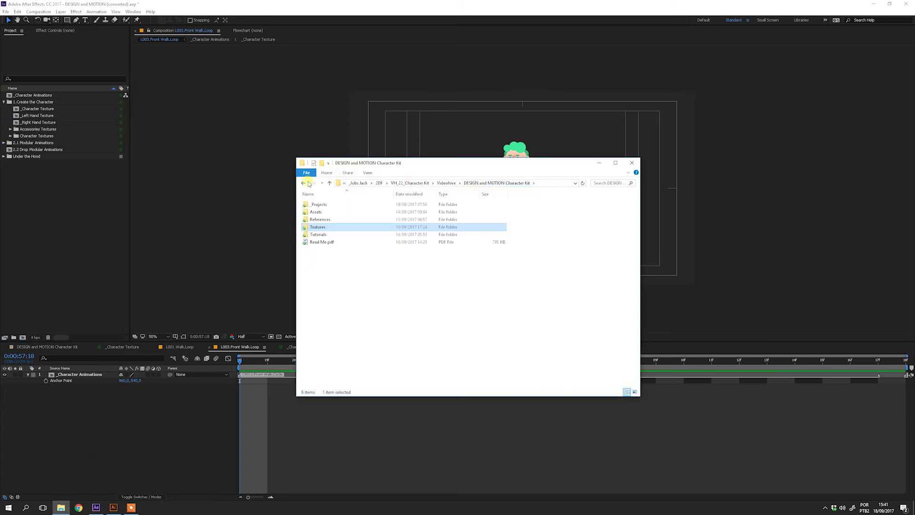
pyautogui.doubleClick(317, 218)
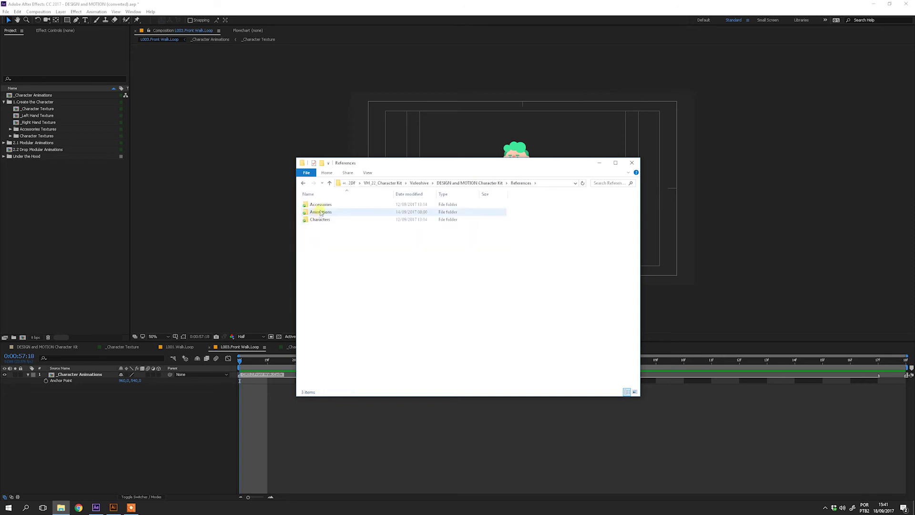
pyautogui.doubleClick(321, 204)
pyautogui.doubleClick(319, 208)
pyautogui.press('Right')
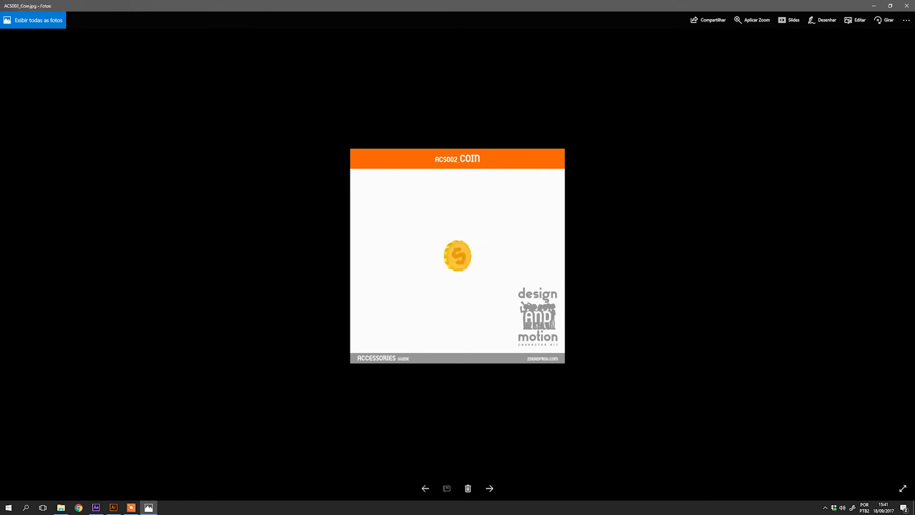
pyautogui.press('Right')
pyautogui.press('Right')
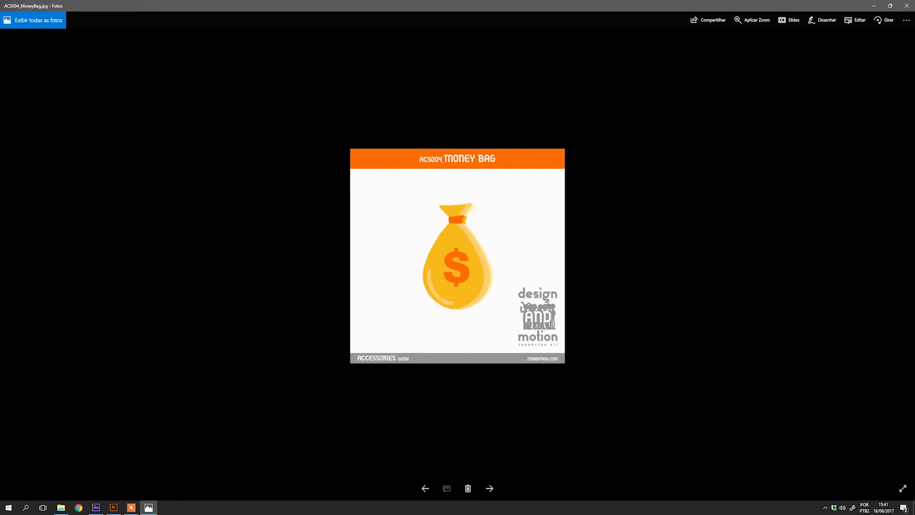
pyautogui.press('Right')
pyautogui.press('Right')
pyautogui.press('Right')
pyautogui.press('Right')
pyautogui.press('Right')
pyautogui.press('Right')
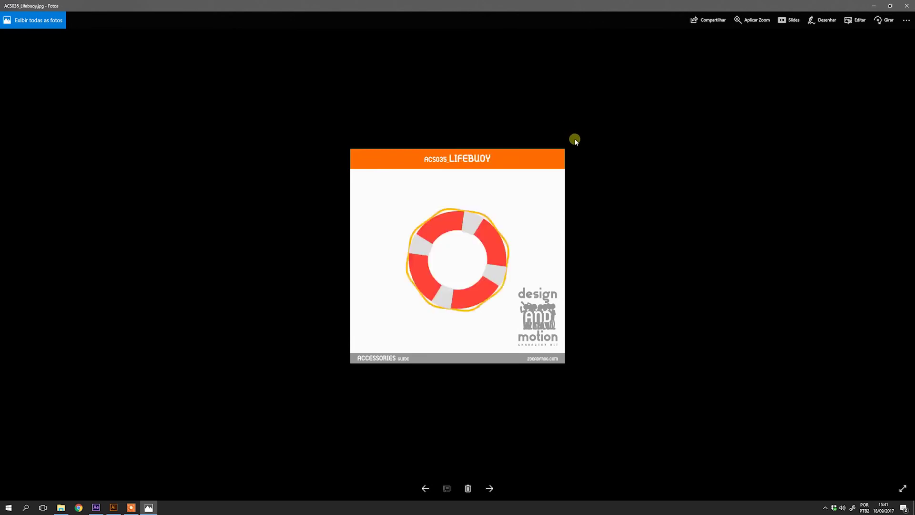
pyautogui.press('Right')
pyautogui.press('Right')
pyautogui.press('Right')
pyautogui.press('Left')
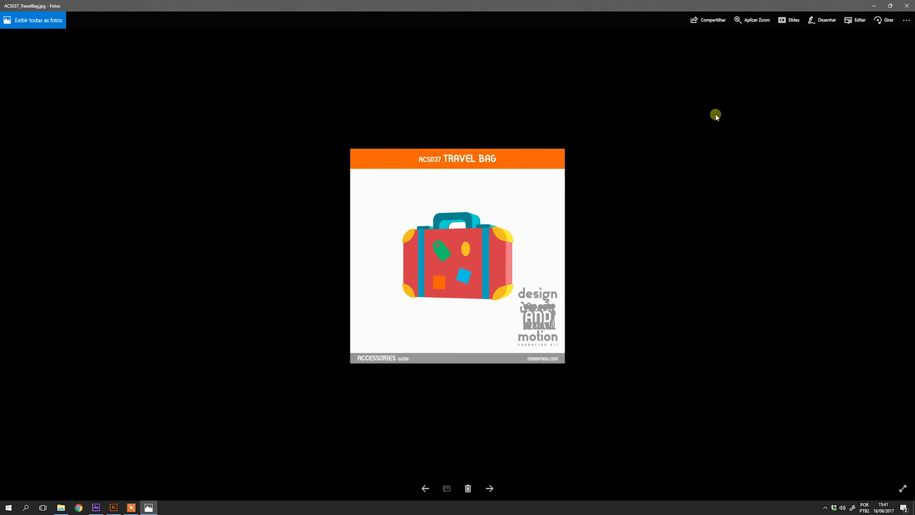
pyautogui.click(905, 8)
# Import ACS037_TravelBag.ai from the Textures > Accessories folder into the project as footage with merged layers.
pyautogui.click(442, 185)
pyautogui.click(317, 233)
pyautogui.doubleClick(317, 227)
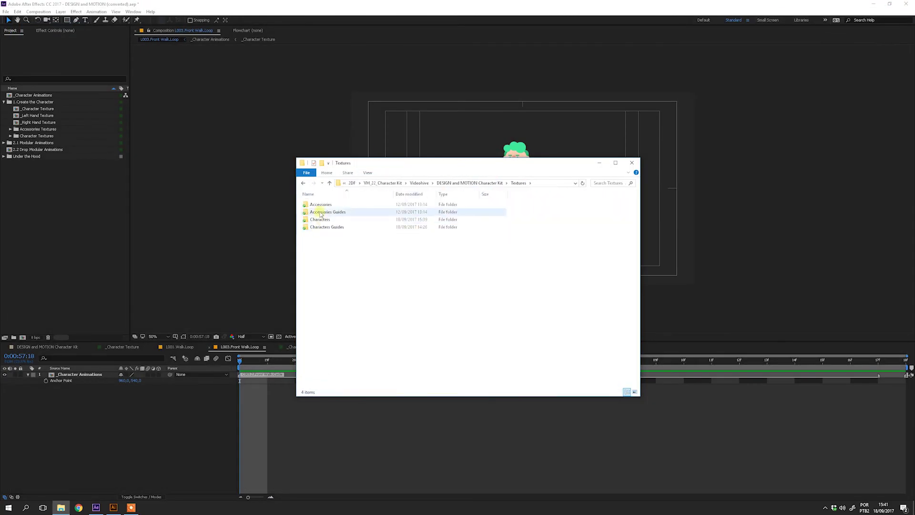
pyautogui.doubleClick(317, 204)
pyautogui.click(328, 369)
pyautogui.scroll(-9, 329, 370)
pyautogui.moveTo(329, 270); pyautogui.dragTo(79, 190)
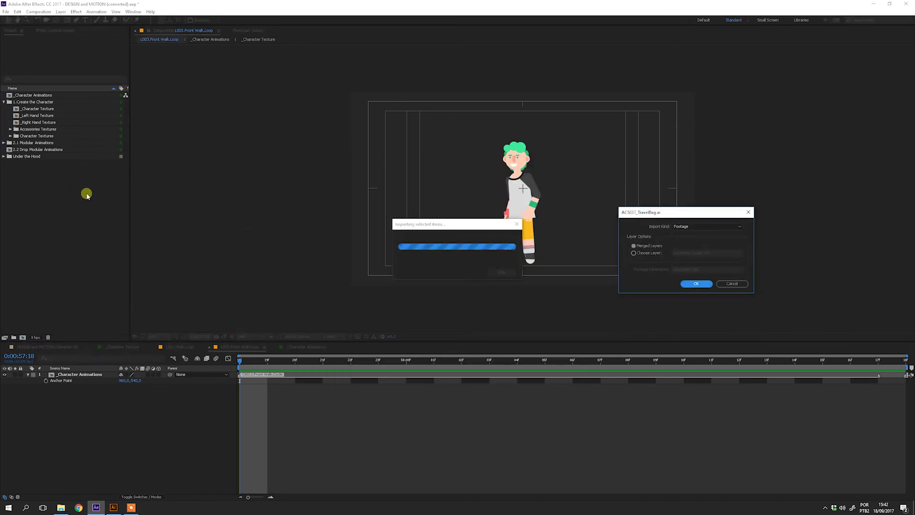
pyautogui.click(696, 283)
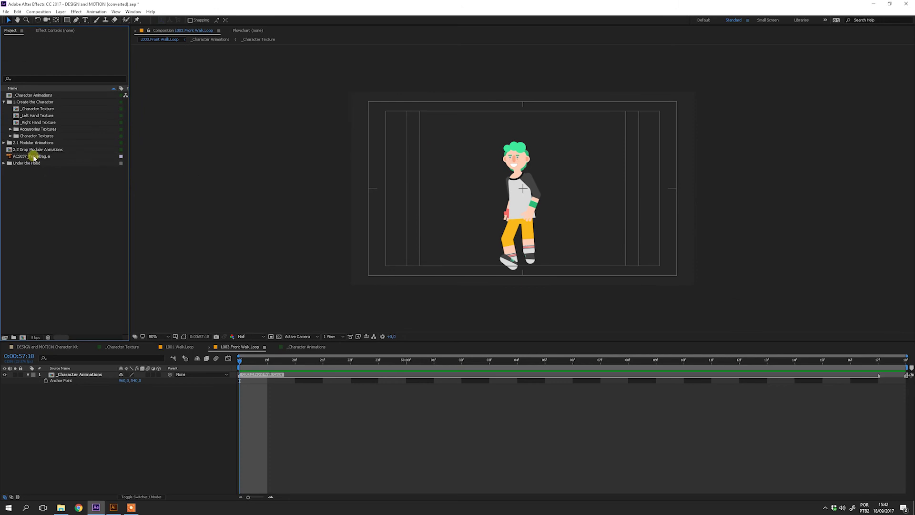
# Add the travel bag to the _Left Hand Texture composition, file it under Accessories Textures, and view it in the walk loop.
pyautogui.moveTo(35, 157); pyautogui.dragTo(32, 118)
pyautogui.moveTo(37, 156); pyautogui.dragTo(38, 130)
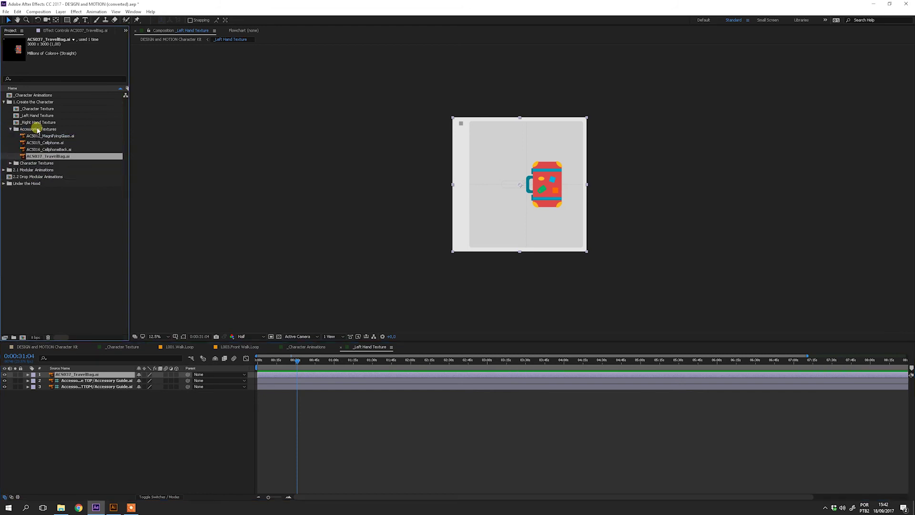
pyautogui.click(158, 430)
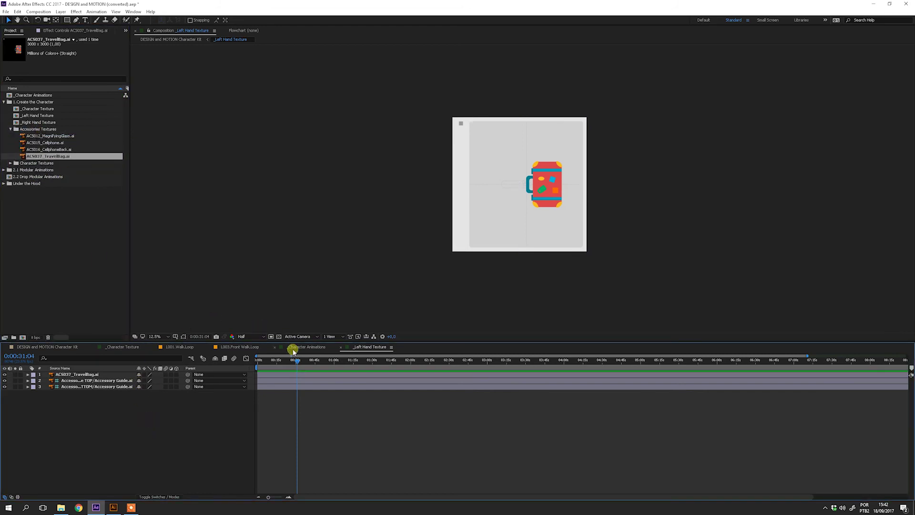
pyautogui.click(251, 348)
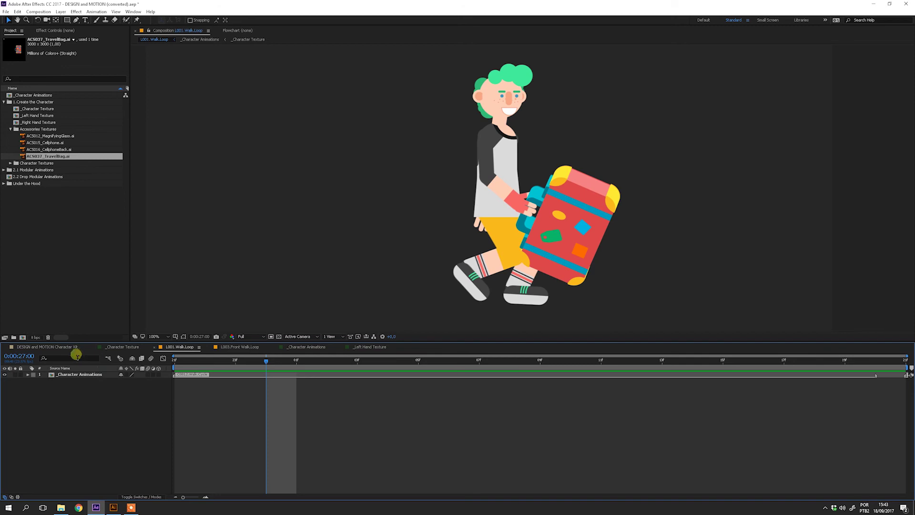
# In _Character Animations, disable AUTOMATIC for CT_ACCESSORIES and lower L_ACCESSORY_Extrude to about 48.
pyautogui.doubleClick(24, 95)
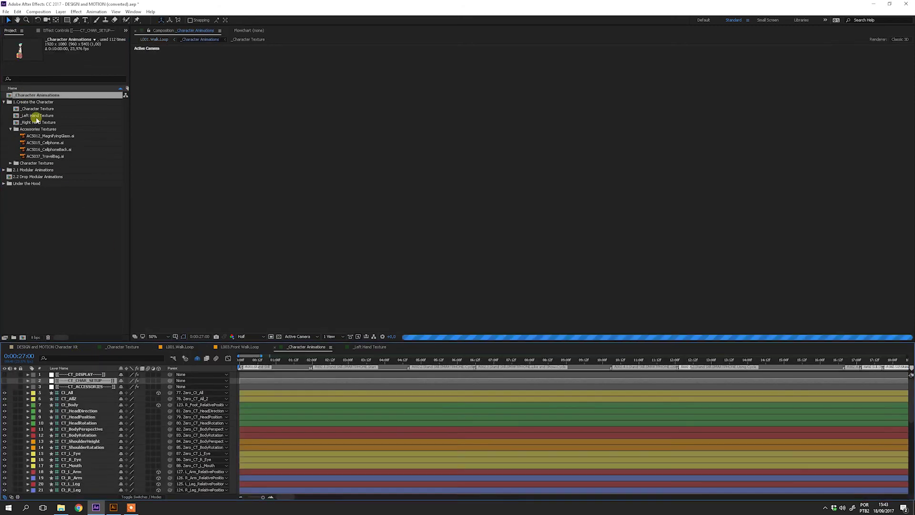
pyautogui.click(88, 386)
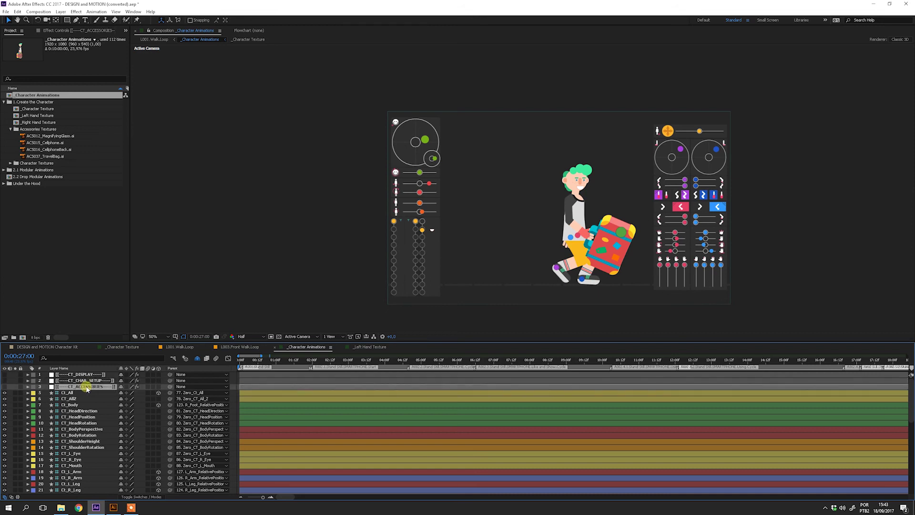
pyautogui.click(56, 31)
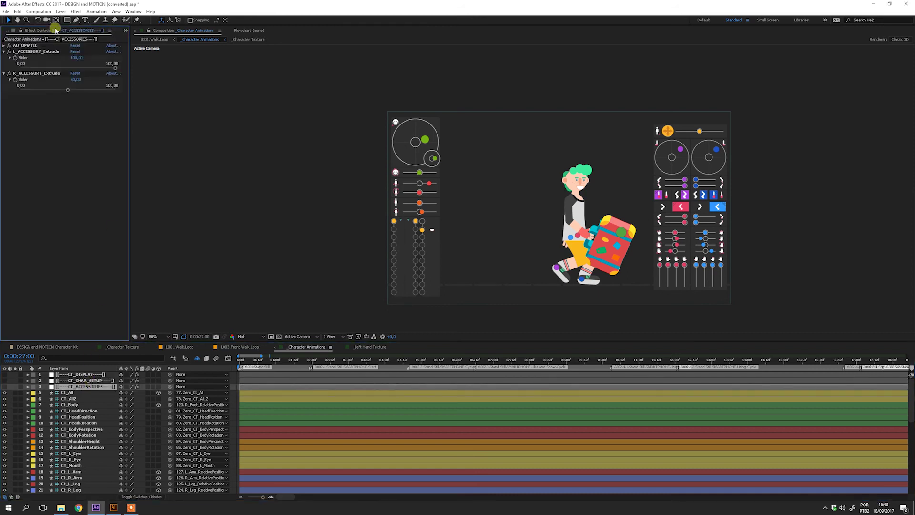
pyautogui.click(4, 45)
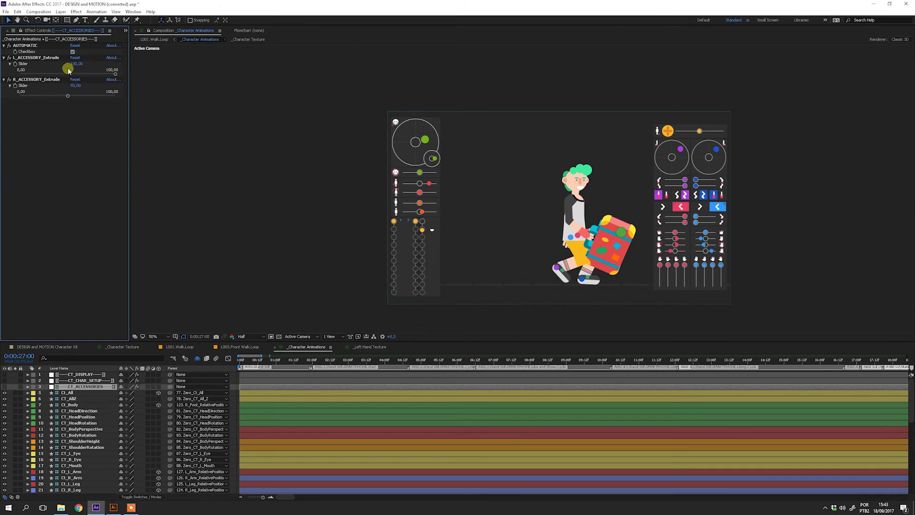
pyautogui.click(72, 51)
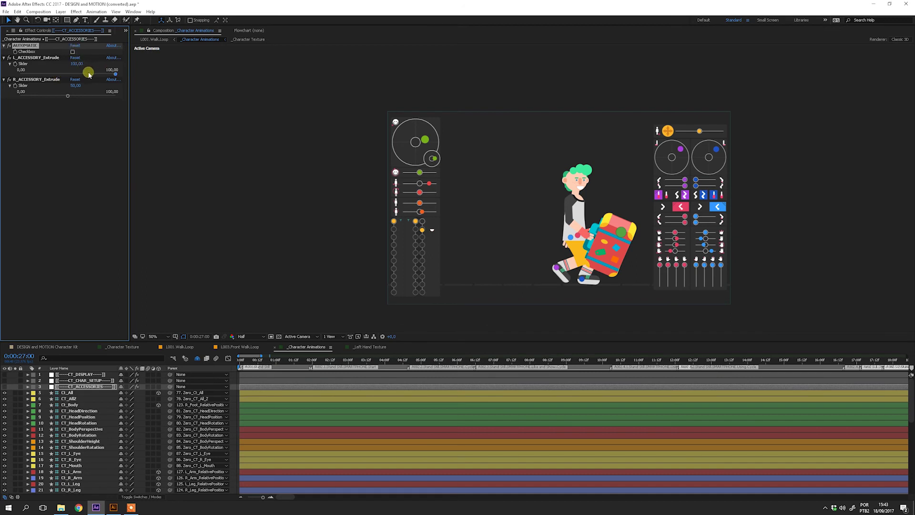
pyautogui.moveTo(90, 74); pyautogui.dragTo(70, 76)
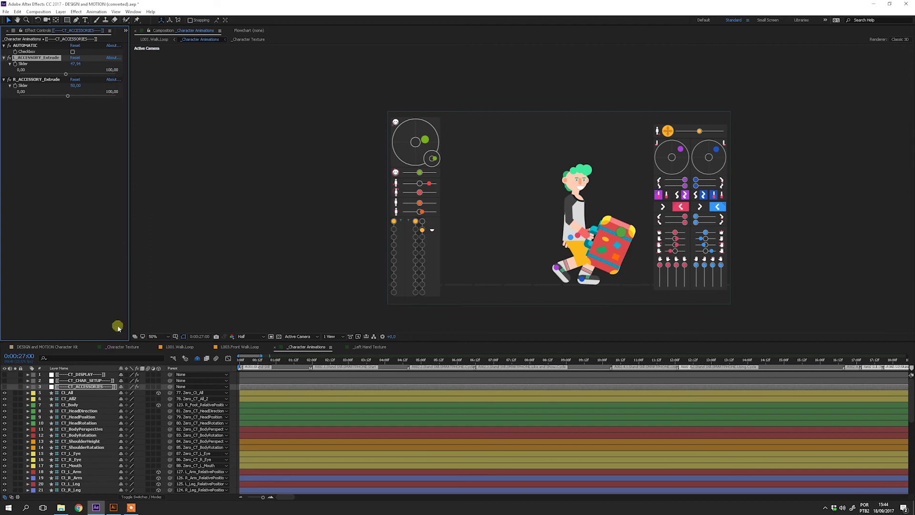
# Import ACS011_Letter.ai and add it to the _Right Hand Texture composition.
pyautogui.click(125, 28)
pyautogui.click(139, 38)
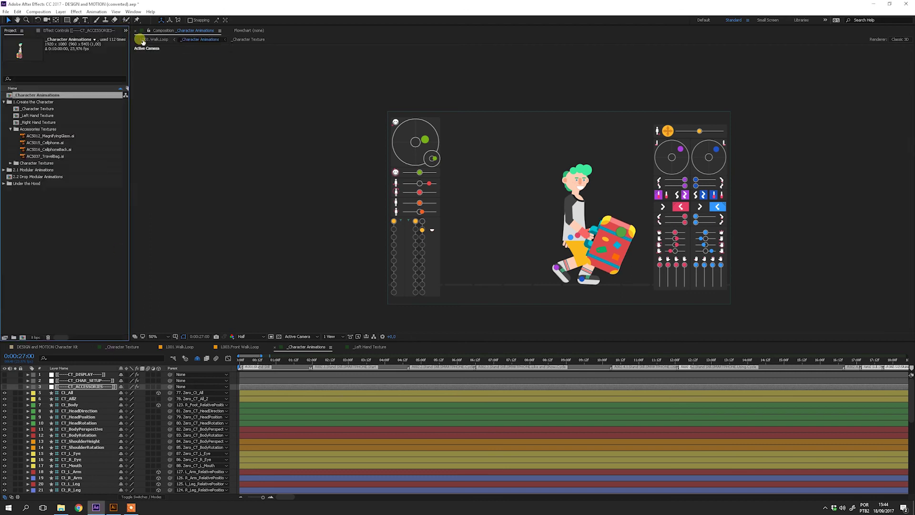
pyautogui.doubleClick(54, 219)
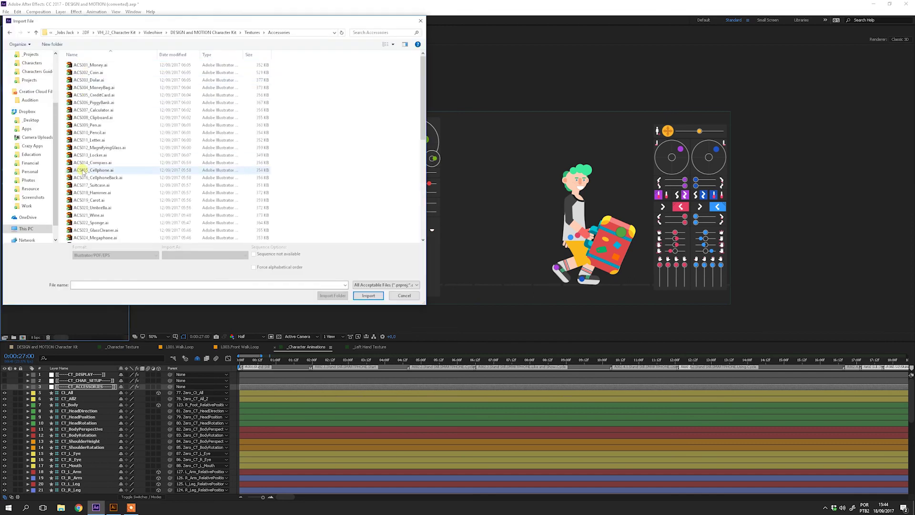
pyautogui.doubleClick(95, 177)
pyautogui.moveTo(40, 185); pyautogui.dragTo(34, 122)
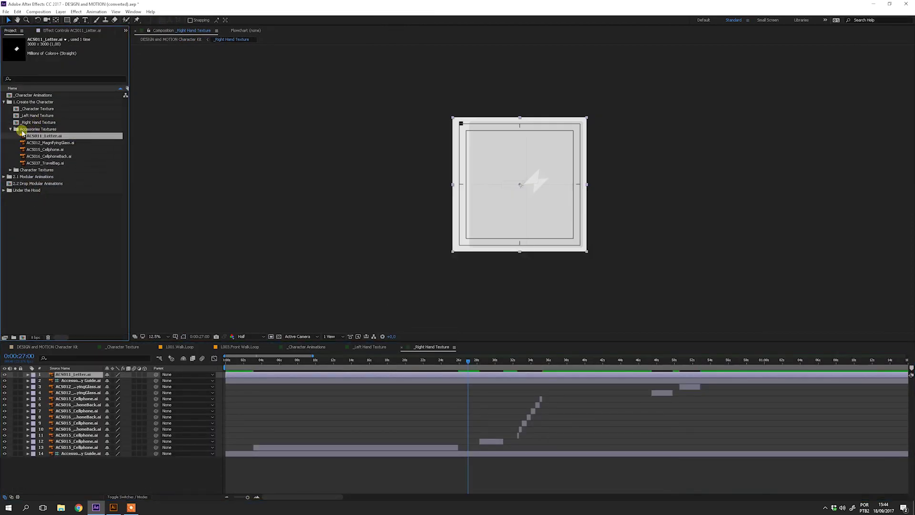
# Re-enable the AUTOMATIC option in the CT_ACCESSORIES controls.
pyautogui.click(78, 386)
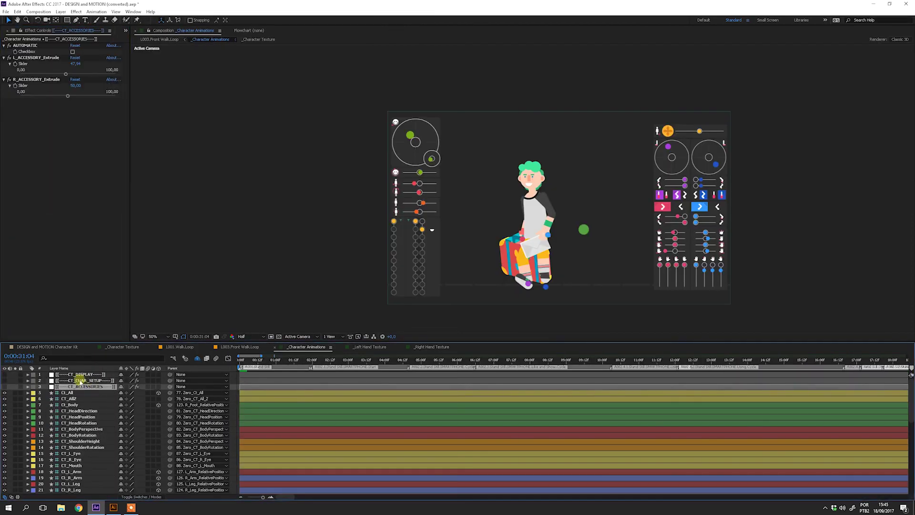
pyautogui.click(71, 51)
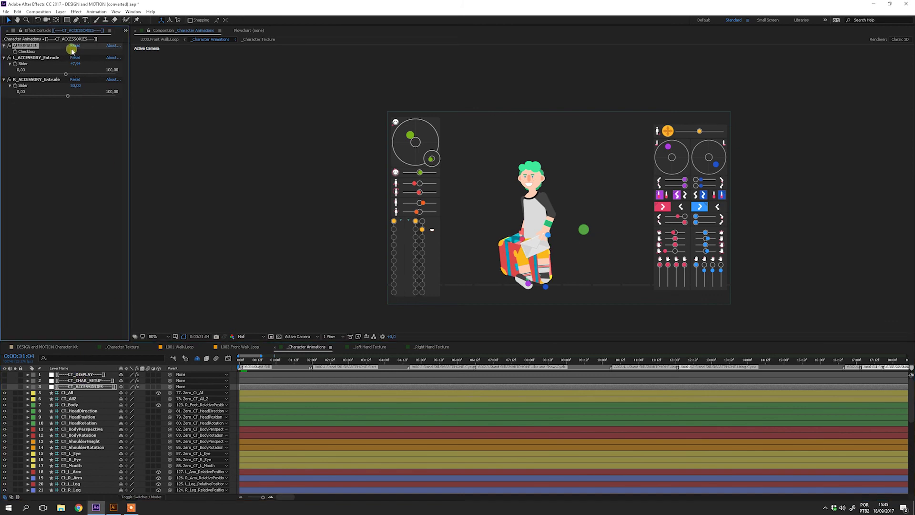
pyautogui.moveTo(74, 85); pyautogui.dragTo(74, 159)
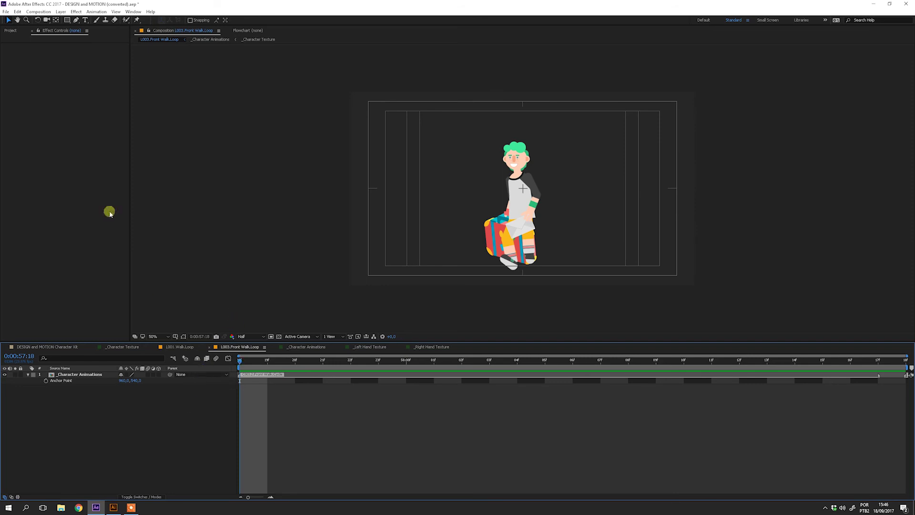
# Open the _Left Hand Texture composition and examine how the travel bag is placed on the accessory guide.
pyautogui.click(12, 30)
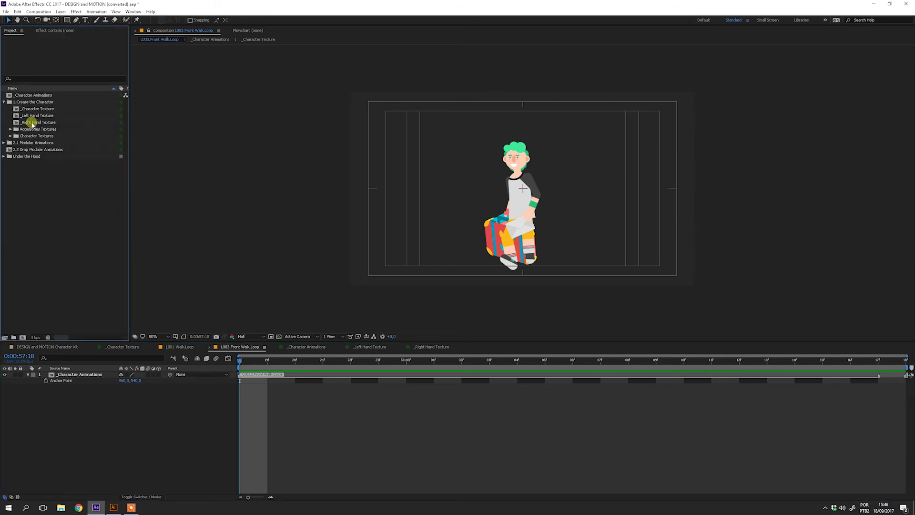
pyautogui.doubleClick(33, 115)
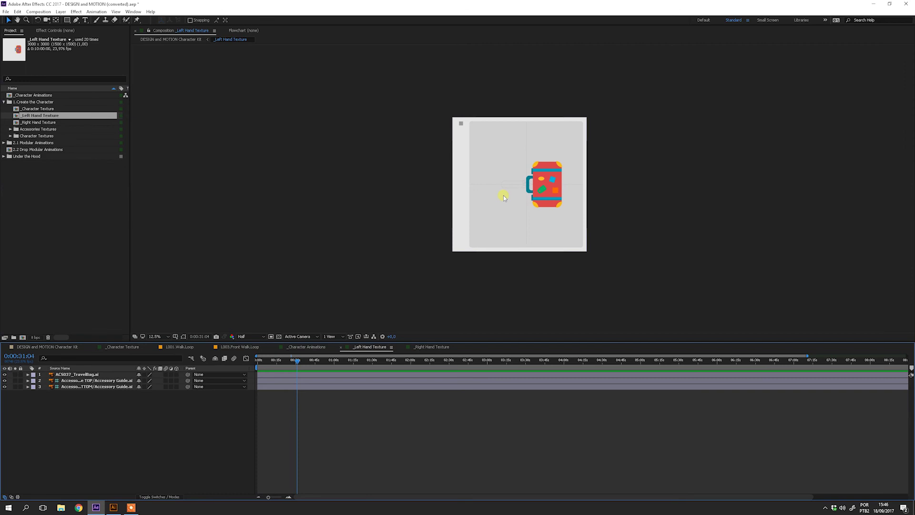
pyautogui.scroll(2, 504, 197)
pyautogui.moveTo(475, 205); pyautogui.dragTo(472, 207)
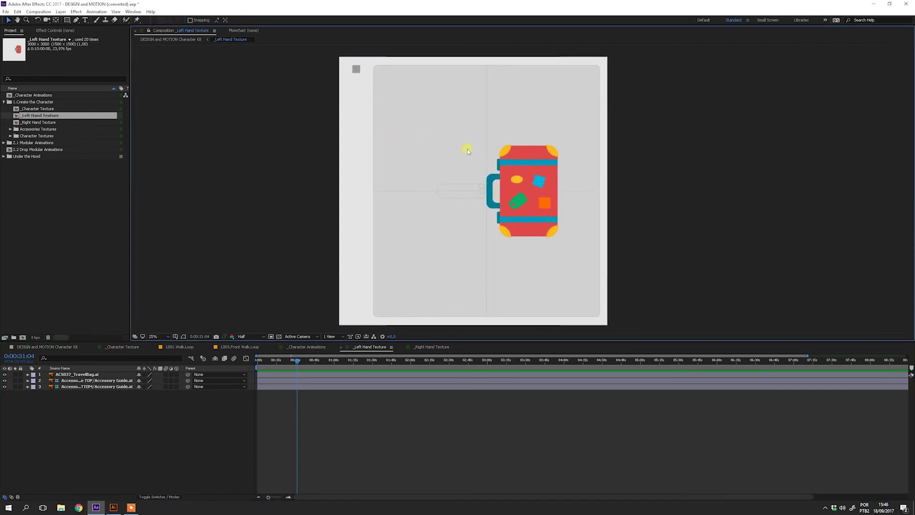
# Check the guide files in the Accessories Guides folder and open Accessory Guide.ai in Illustrator.
pyautogui.click(61, 507)
pyautogui.doubleClick(328, 212)
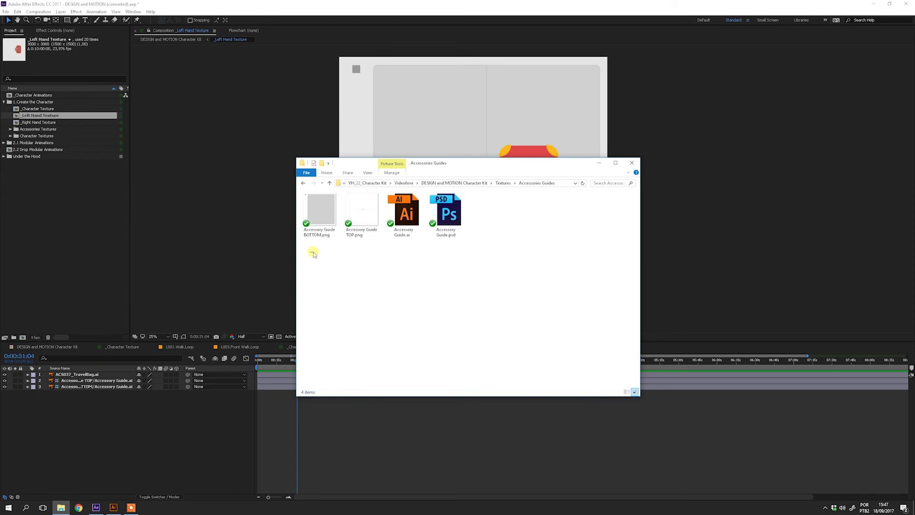
pyautogui.doubleClick(361, 225)
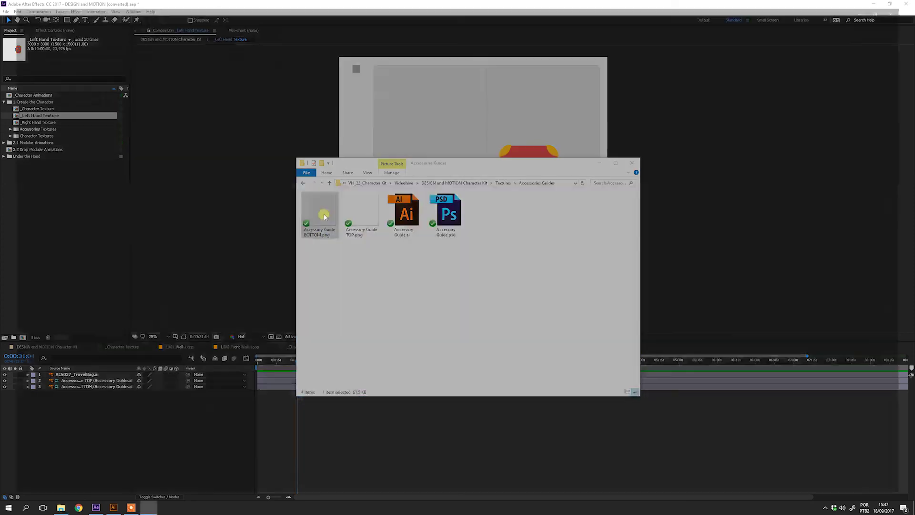
pyautogui.hotkey('alt', 'F4')
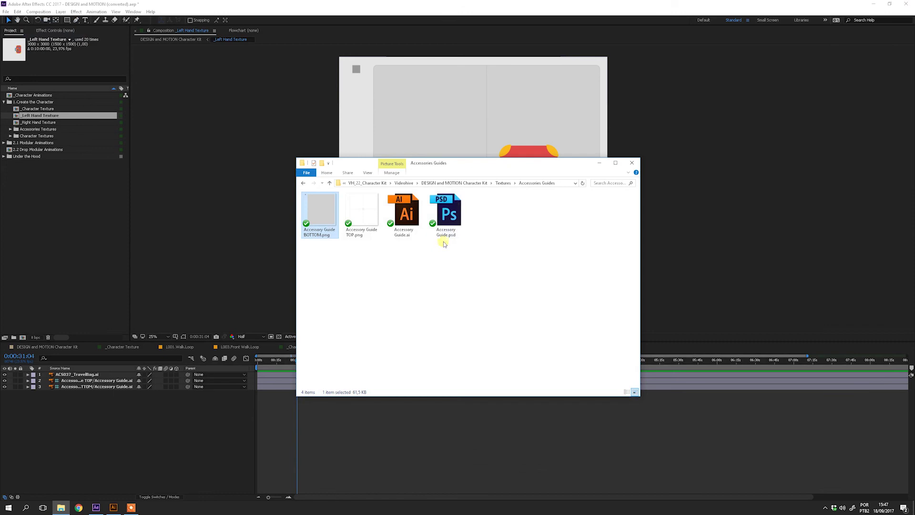
pyautogui.click(447, 229)
pyautogui.doubleClick(405, 222)
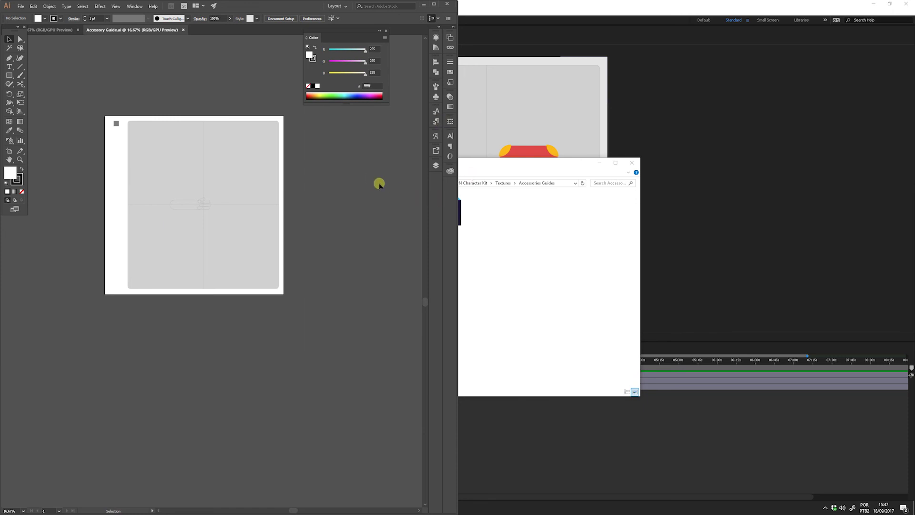
# On the Accessory Texture layer, draw a narrow vertical rectangle for a sword handle and fill it with the guide swatch's grey.
pyautogui.hotkey('ctrl', '+')
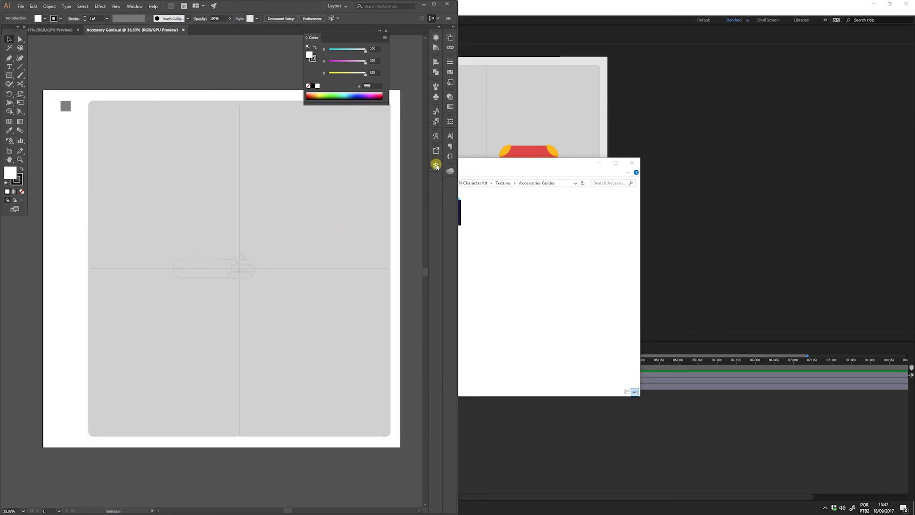
pyautogui.click(436, 165)
pyautogui.click(379, 181)
pyautogui.press('m')
pyautogui.moveTo(235, 246)
pyautogui.mouseDown()
pyautogui.moveTo(244, 289)
pyautogui.moveTo(248, 249)
pyautogui.moveTo(236, 245)
pyautogui.moveTo(243, 111)
pyautogui.moveTo(239, 122)
pyautogui.mouseUp()
pyautogui.press('i')
pyautogui.click(65, 106)
# Round the handle's ends and add a thin grey crossguard across its upper end.
pyautogui.press('a')
pyautogui.click(210, 281)
pyautogui.click(9, 75)
pyautogui.press('a')
pyautogui.click(222, 255)
pyautogui.press('v')
pyautogui.click(241, 261)
# Add a long, narrow blade with rounded ends above the crossguard and fill it with light green.
pyautogui.click(9, 75)
pyautogui.doubleClick(10, 173)
pyautogui.click(412, 167)
pyautogui.click(381, 111)
pyautogui.click(413, 170)
pyautogui.click(361, 112)
pyautogui.click(480, 106)
pyautogui.press('a')
pyautogui.click(275, 154)
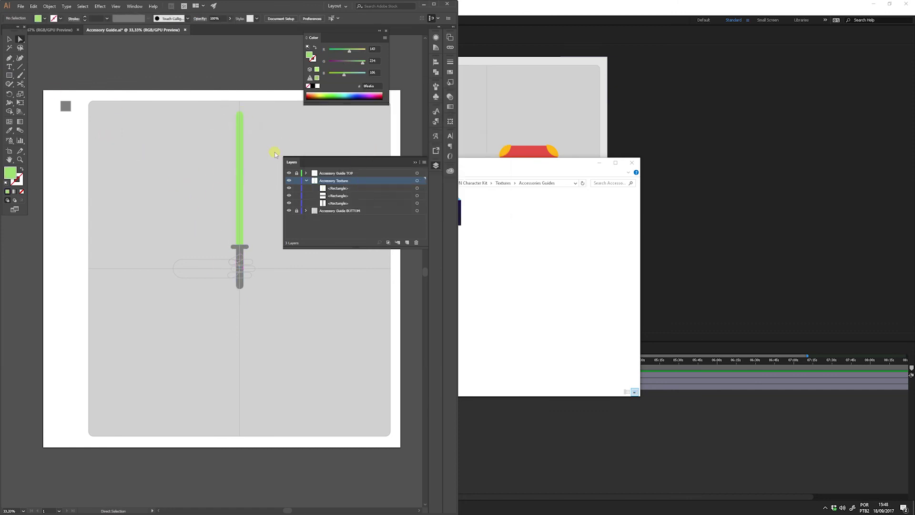
# Save the sword artwork as Saber.ai in the Accessories textures folder.
pyautogui.click(21, 6)
pyautogui.click(42, 63)
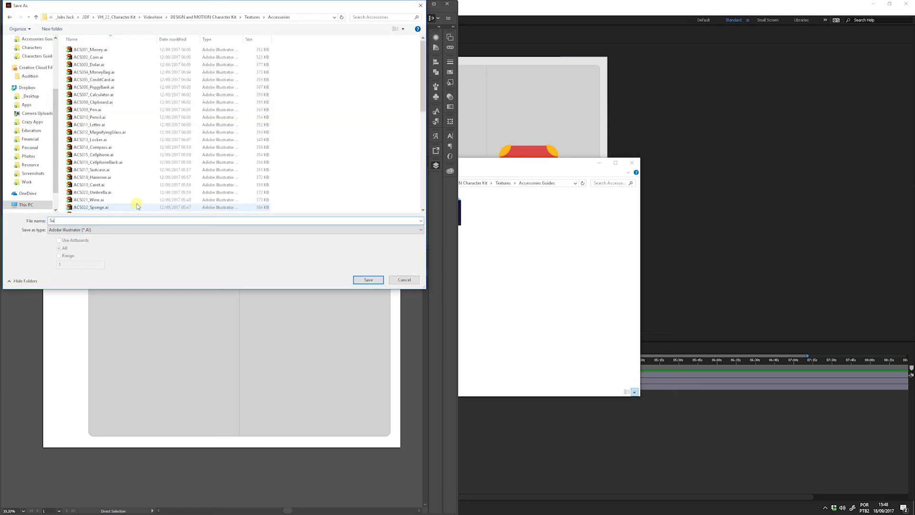
pyautogui.press('Return')
# In After Effects, import Saber.ai as footage, using only its Accessory Texture layer at document size.
pyautogui.click(581, 441)
pyautogui.doubleClick(58, 216)
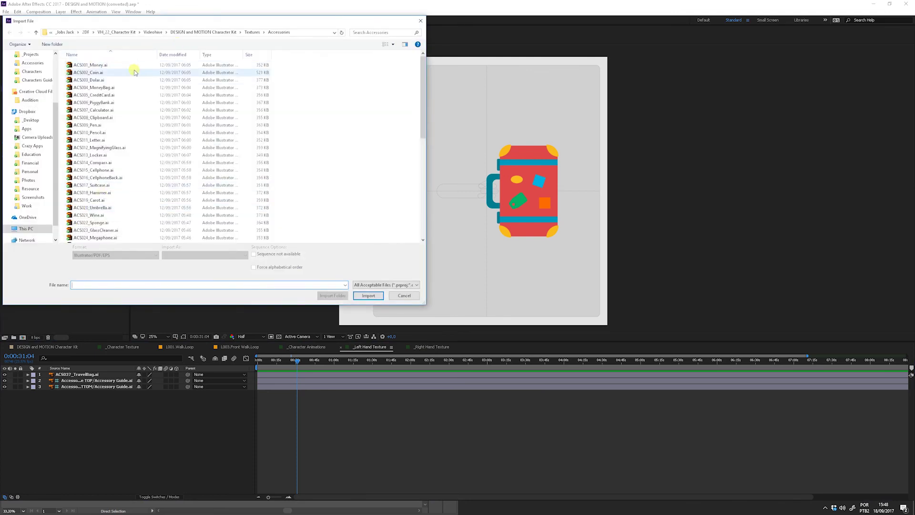
pyautogui.moveTo(421, 137); pyautogui.dragTo(418, 238)
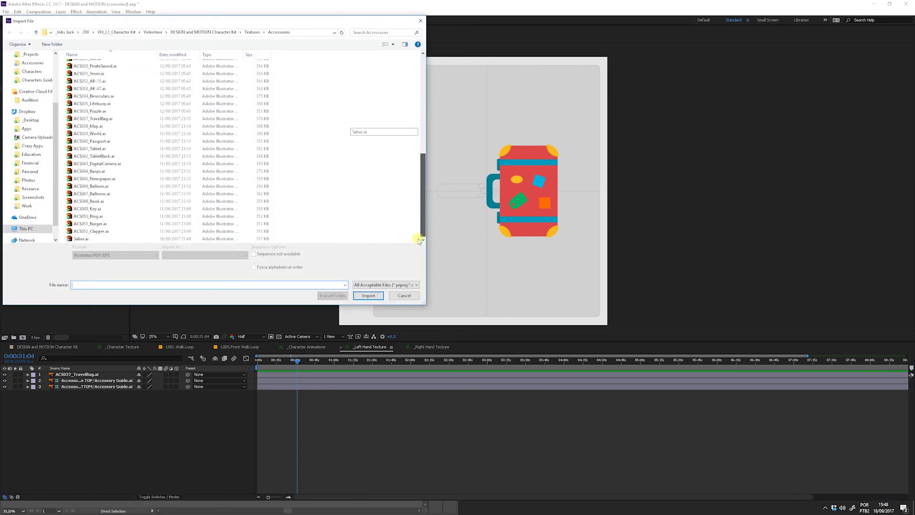
pyautogui.doubleClick(91, 238)
pyautogui.click(651, 256)
pyautogui.click(690, 252)
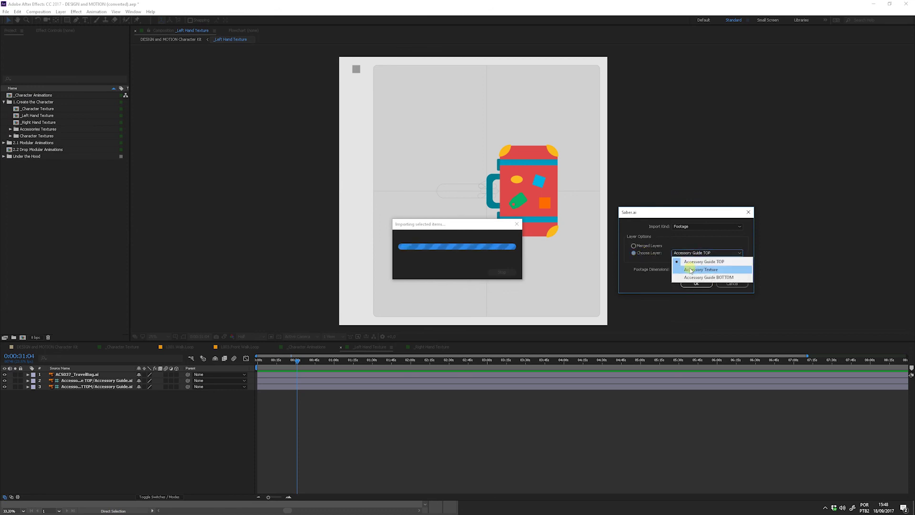
pyautogui.click(690, 273)
pyautogui.click(696, 269)
pyautogui.click(693, 278)
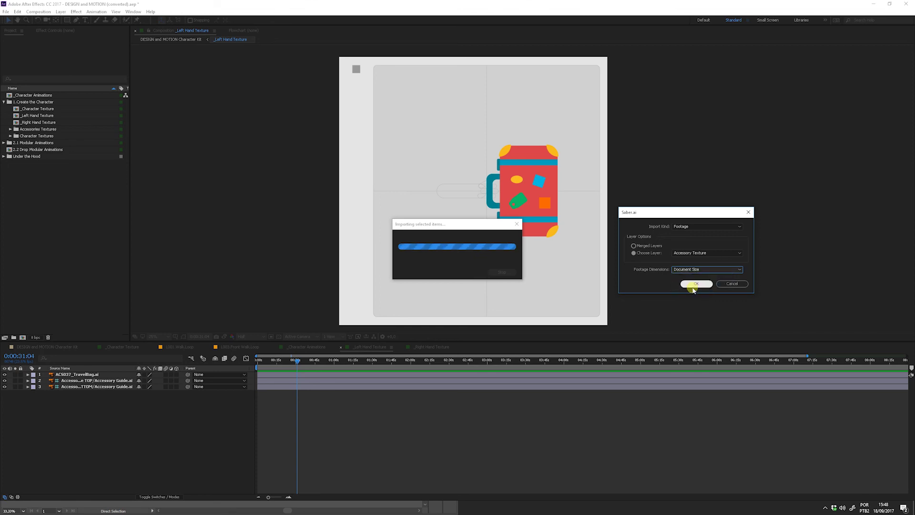
pyautogui.click(693, 284)
# Replace the ACS037_TravelBag.ai layer in the _Left Hand Texture composition with the Saber.ai texture.
pyautogui.moveTo(21, 157); pyautogui.dragTo(90, 375)
pyautogui.click(90, 376)
pyautogui.press('Delete')
# Back in Illustrator, cover the grey control square outside the guide with a rectangle and fill it with RGB 28, 28, 28.
pyautogui.hotkey('alt', 'Tab')
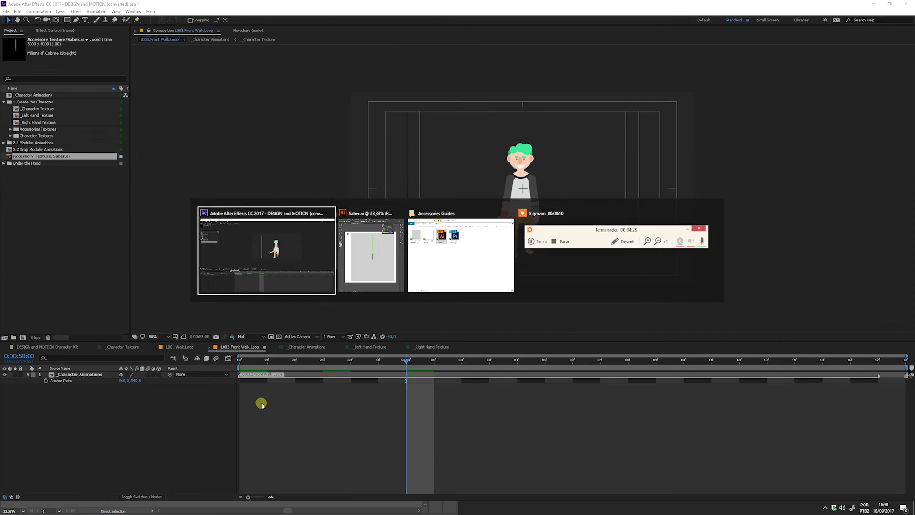
pyautogui.hotkey('alt', 'Tab')
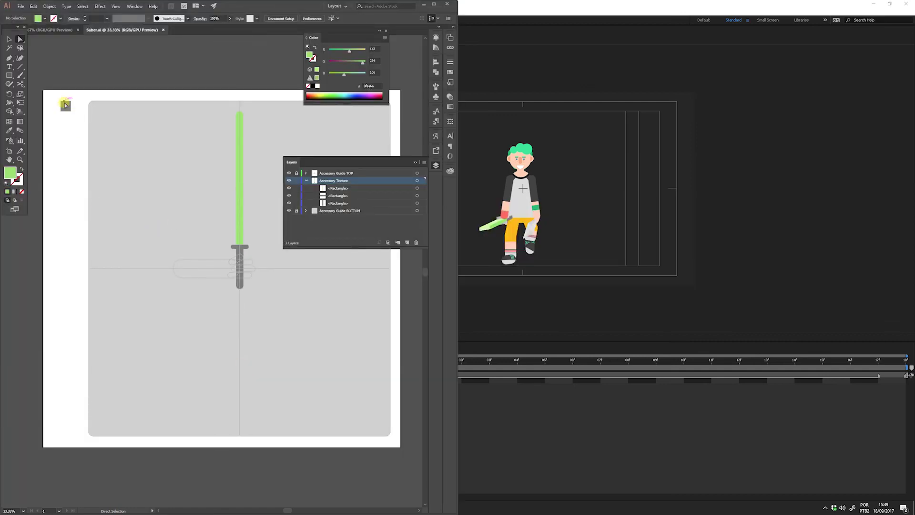
pyautogui.click(10, 80)
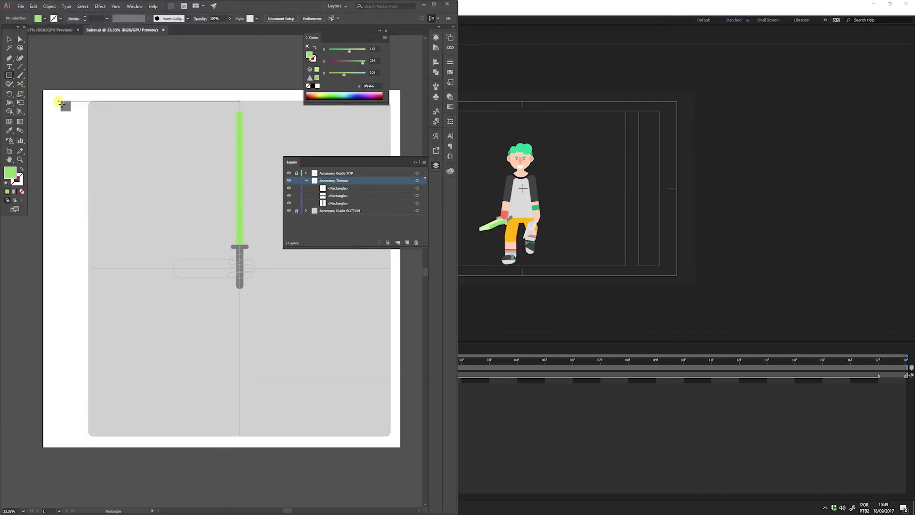
pyautogui.moveTo(61, 100); pyautogui.dragTo(72, 111)
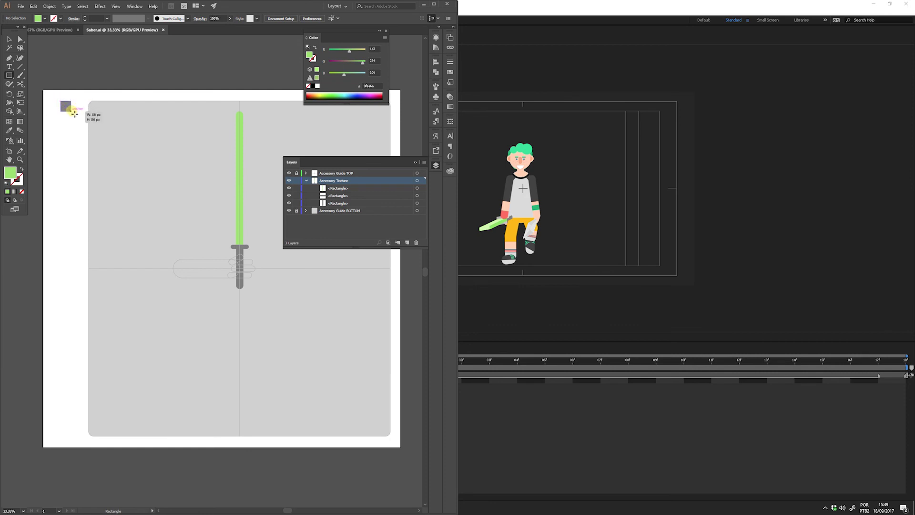
pyautogui.moveTo(72, 111); pyautogui.dragTo(72, 111)
pyautogui.doubleClick(309, 55)
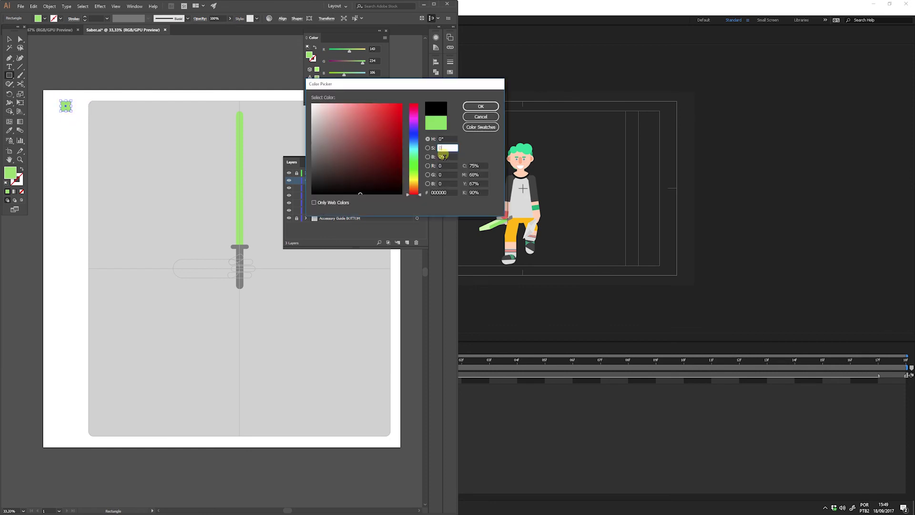
pyautogui.moveTo(444, 156); pyautogui.dragTo(427, 154)
pyautogui.write('110')
pyautogui.press('Return')
pyautogui.press('a')
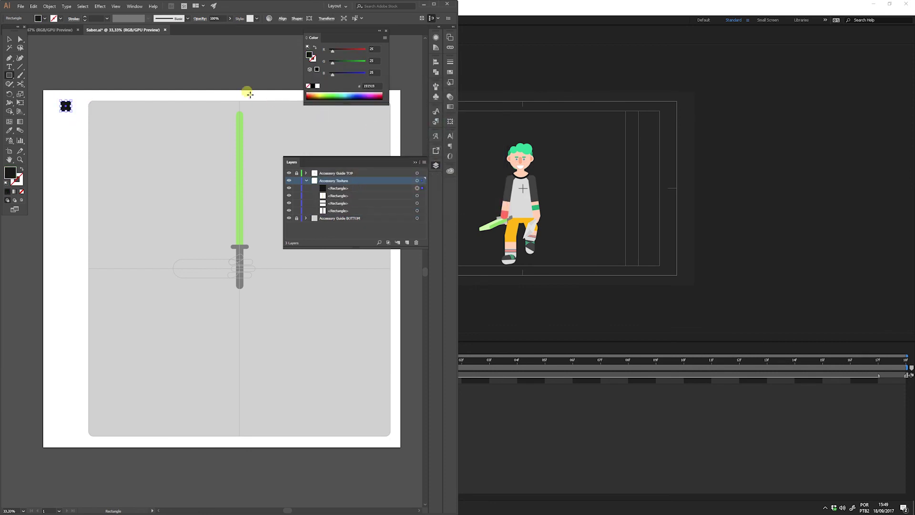
# Return to After Effects and preview the L003.Front Walk.Loop composition with the updated saber.
pyautogui.click(516, 418)
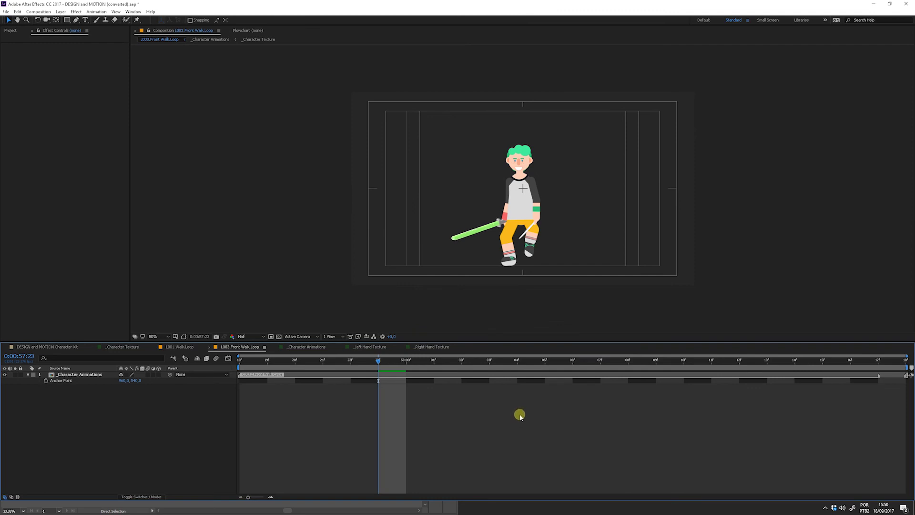
pyautogui.press('space')
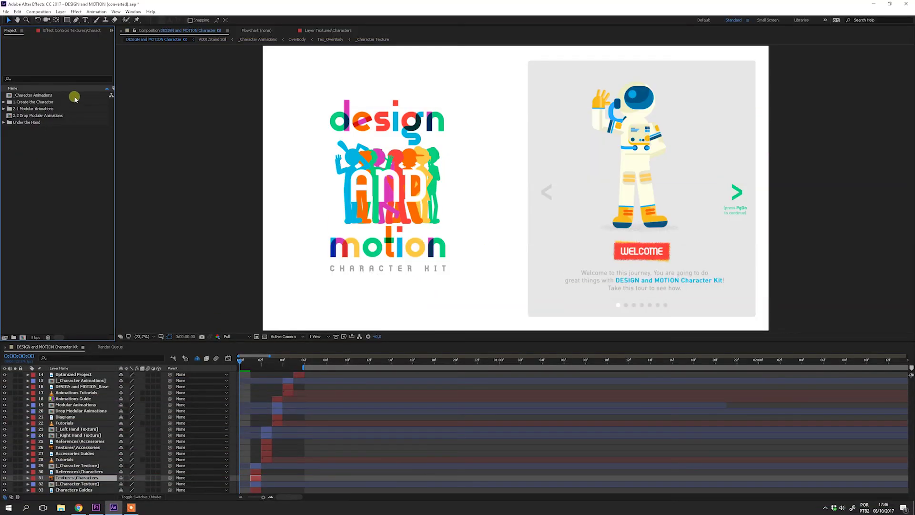
# Add the A003.Idea action from the modular animations to the 2.2 Drop Modular Animations composition.
pyautogui.click(4, 109)
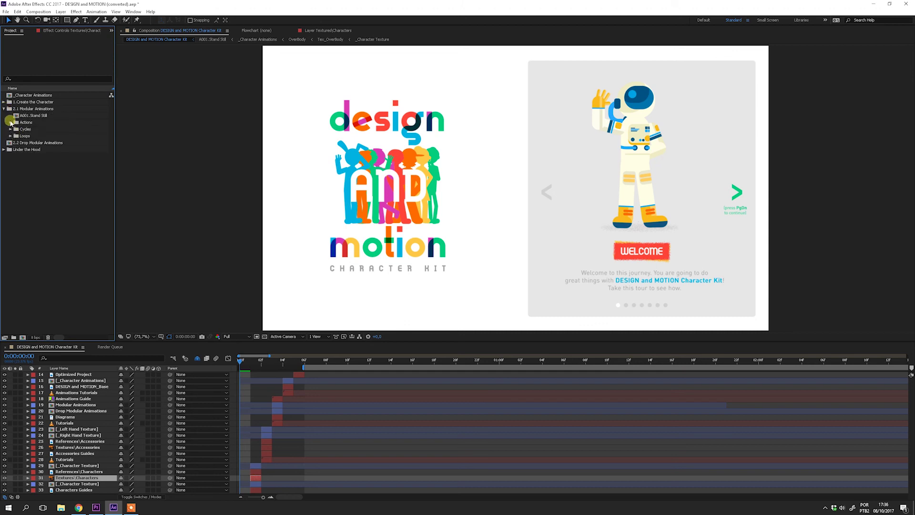
pyautogui.click(10, 122)
pyautogui.moveTo(110, 180); pyautogui.dragTo(112, 211)
pyautogui.moveTo(38, 129); pyautogui.dragTo(29, 319)
pyautogui.click(231, 444)
# End the work area at the out point of the A003.Idea layer.
pyautogui.click(102, 375)
pyautogui.press('o')
pyautogui.press('n')
pyautogui.click(106, 408)
# Import Boy.ai from the Desktop as footage, using only its Character Texture layer at document size.
pyautogui.moveTo(111, 221); pyautogui.dragTo(108, 147)
pyautogui.doubleClick(47, 160)
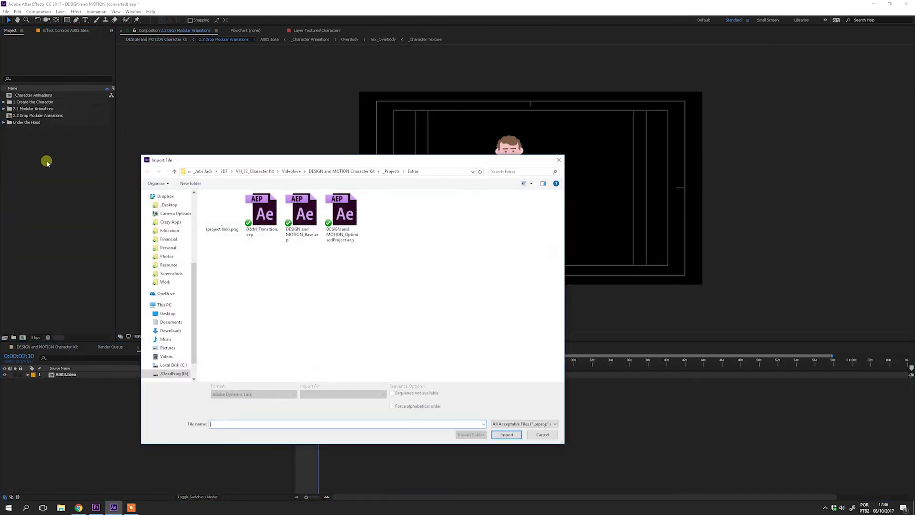
pyautogui.click(168, 313)
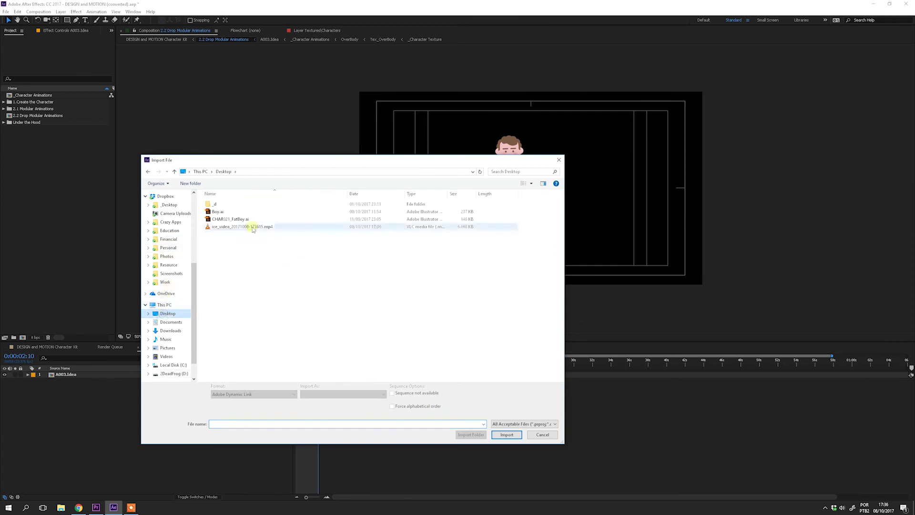
pyautogui.doubleClick(218, 211)
pyautogui.click(649, 252)
pyautogui.click(707, 252)
pyautogui.click(701, 268)
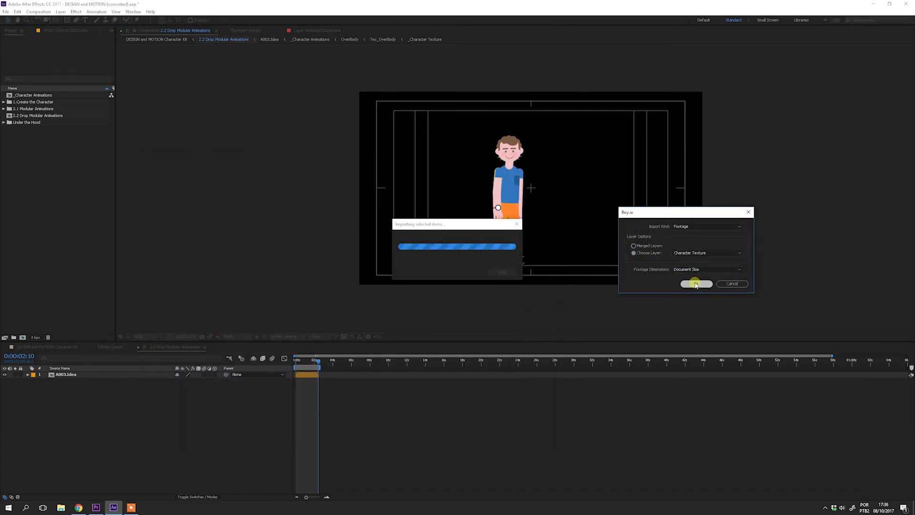
pyautogui.click(696, 283)
# Import CHAR021_FatBoy.ai from the Desktop as footage, using only its Character Texture layer at document size.
pyautogui.doubleClick(49, 173)
pyautogui.click(223, 219)
pyautogui.doubleClick(223, 220)
pyautogui.click(634, 252)
pyautogui.click(690, 252)
pyautogui.click(692, 270)
pyautogui.click(696, 283)
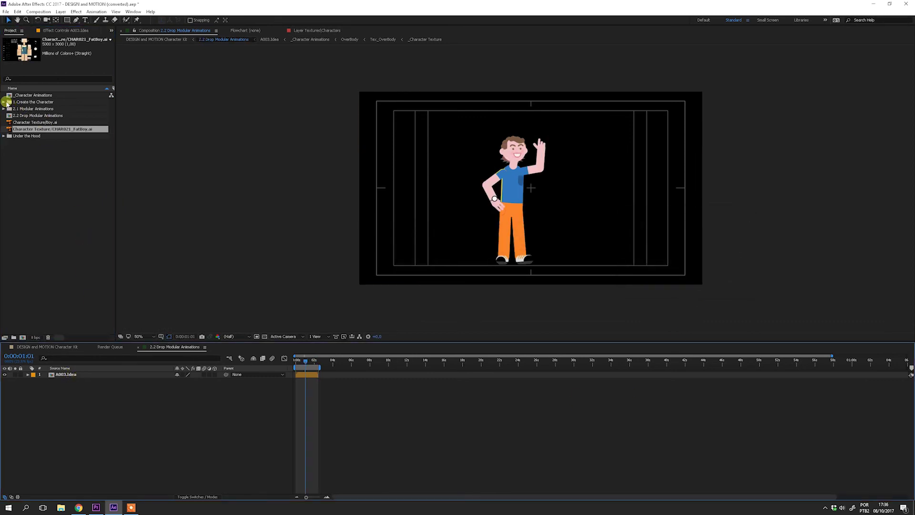
# Open the _Character Texture composition and replace its CHAR002_Boy.ai layer with the imported Boy.ai texture.
pyautogui.click(5, 102)
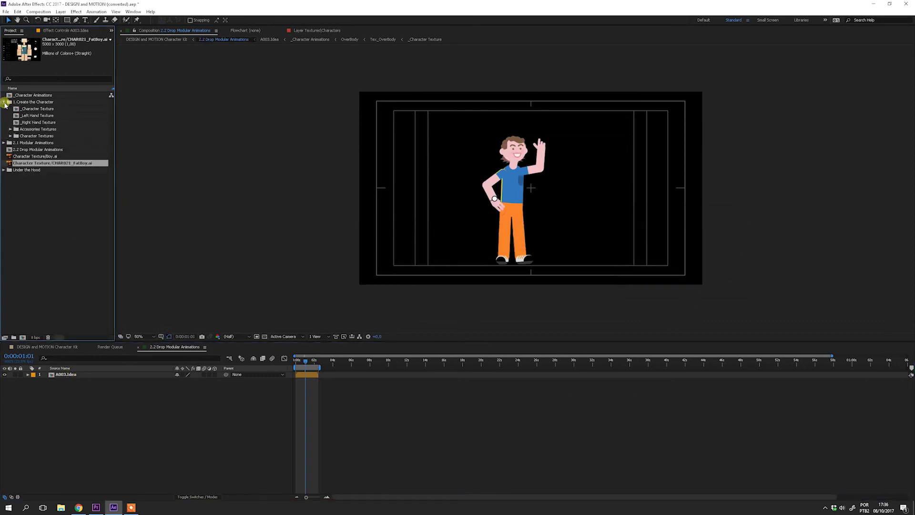
pyautogui.doubleClick(36, 109)
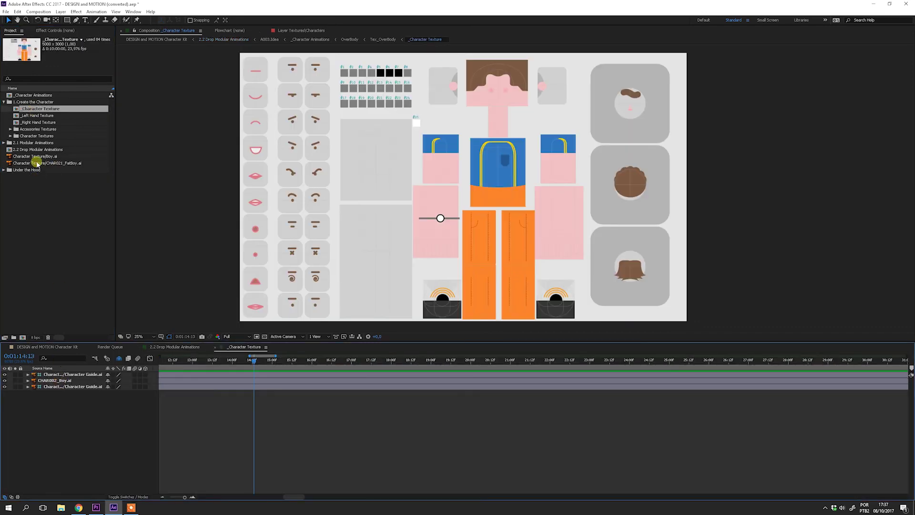
pyautogui.moveTo(42, 157); pyautogui.dragTo(67, 379)
pyautogui.click(65, 390)
pyautogui.press('Delete')
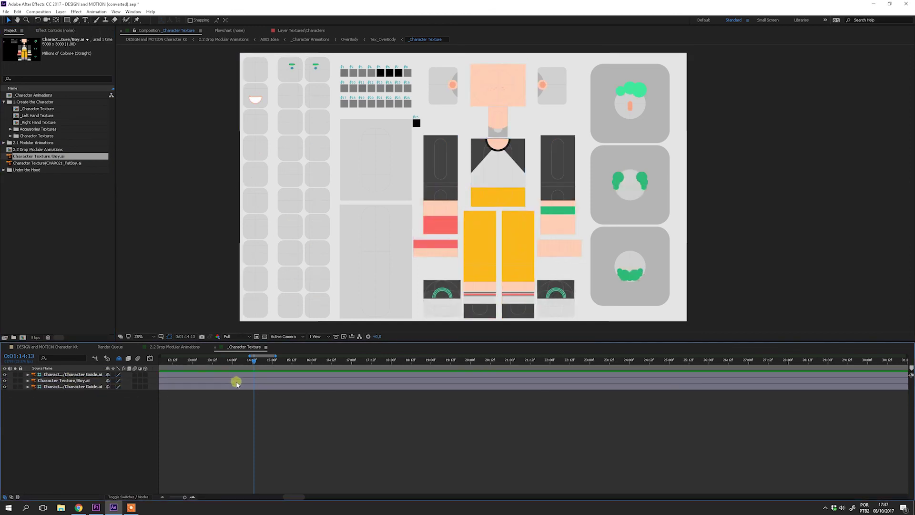
# Swap the character texture from Boy.ai to CHAR021_FatBoy.ai after 0:00:01:05 of the 2.2 Drop Modular Animations composition and preview the change.
pyautogui.click(241, 382)
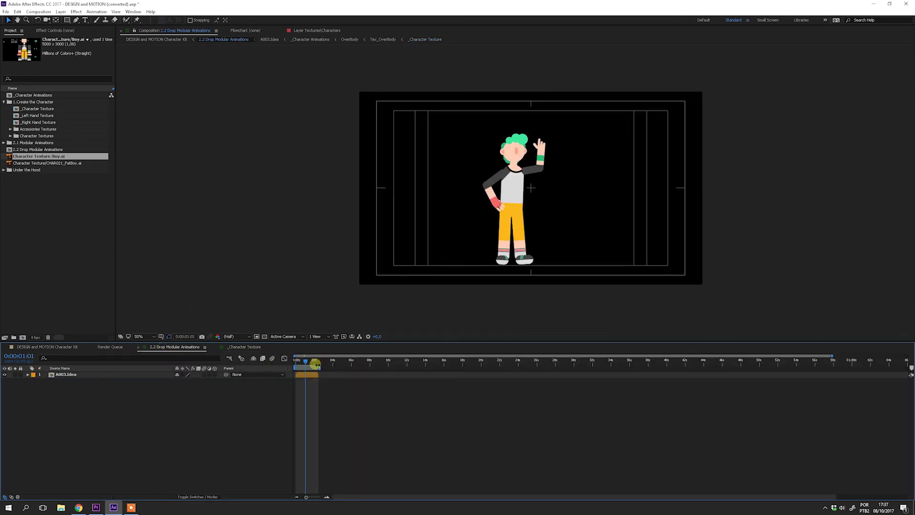
pyautogui.click(307, 362)
pyautogui.press('=')
pyautogui.press('=')
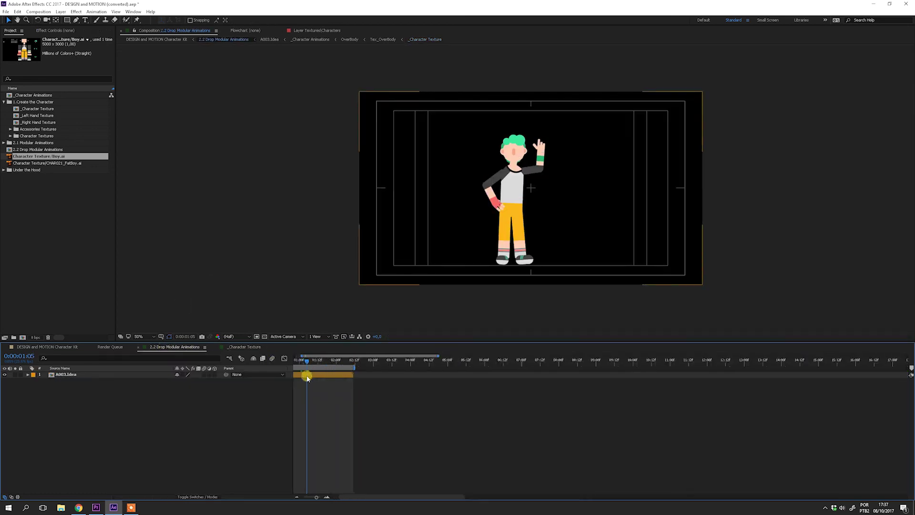
pyautogui.click(244, 347)
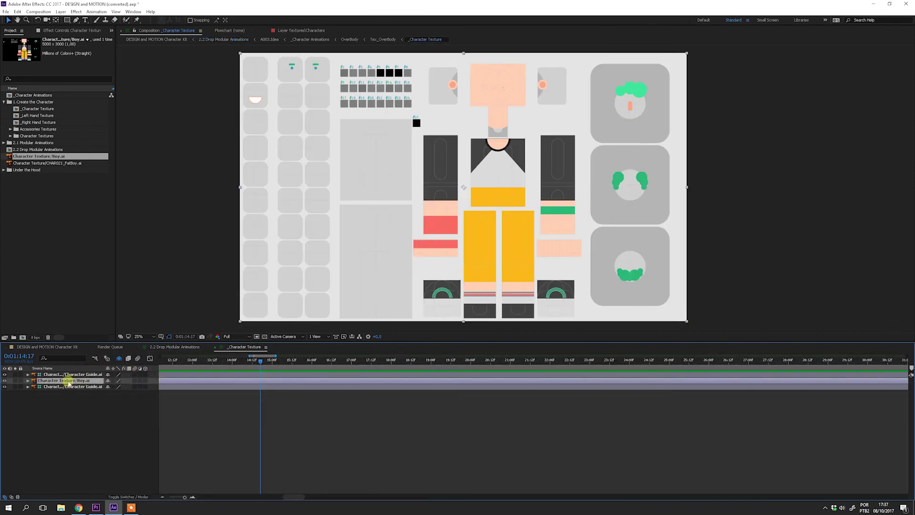
pyautogui.hotkey('alt', ']')
pyautogui.press('pagedown')
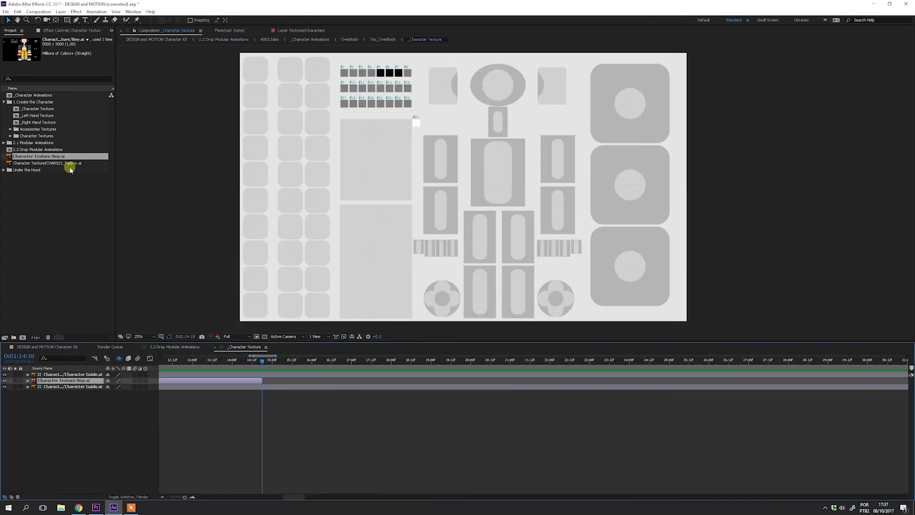
pyautogui.moveTo(44, 162); pyautogui.dragTo(72, 377)
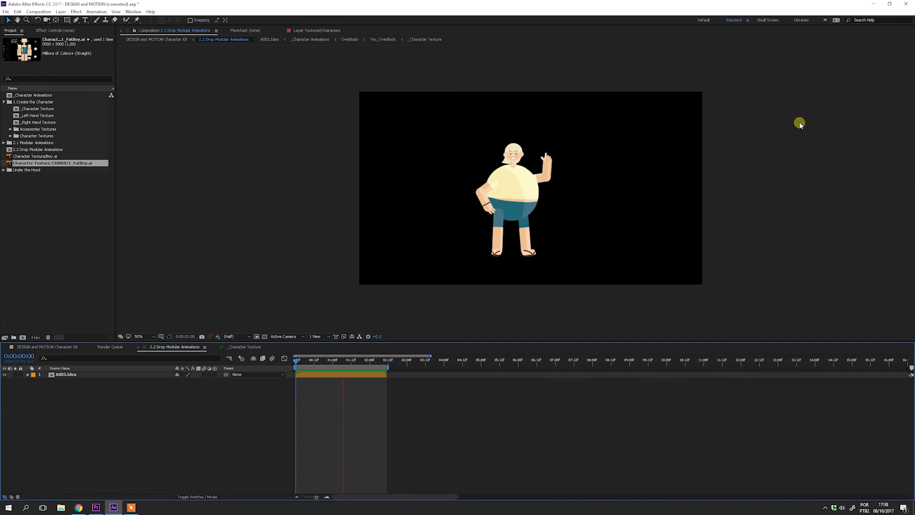
pyautogui.press('space')
# Move the imported Boy.ai and CHAR021_FatBoy.ai textures into the Character Textures folder of the project.
pyautogui.click(62, 218)
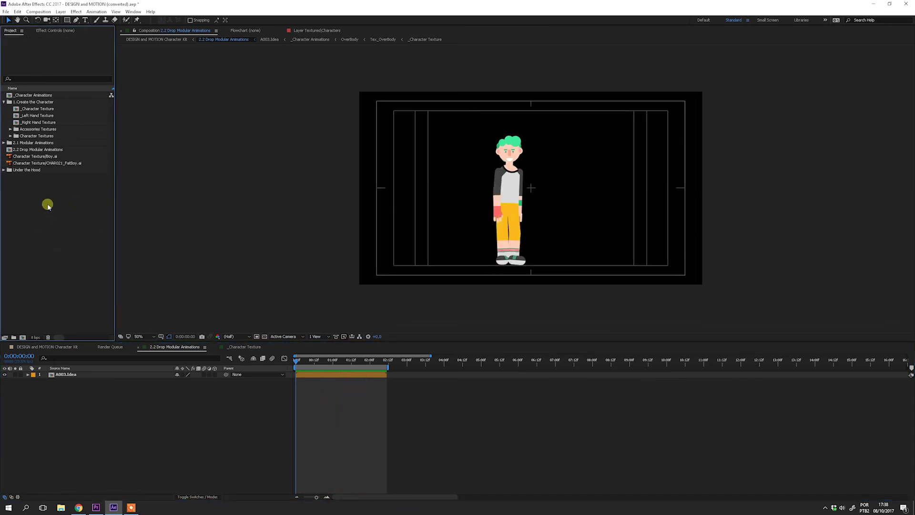
pyautogui.click(35, 164)
pyautogui.keyDown('shift'); pyautogui.click(38, 157); pyautogui.keyUp('shift')
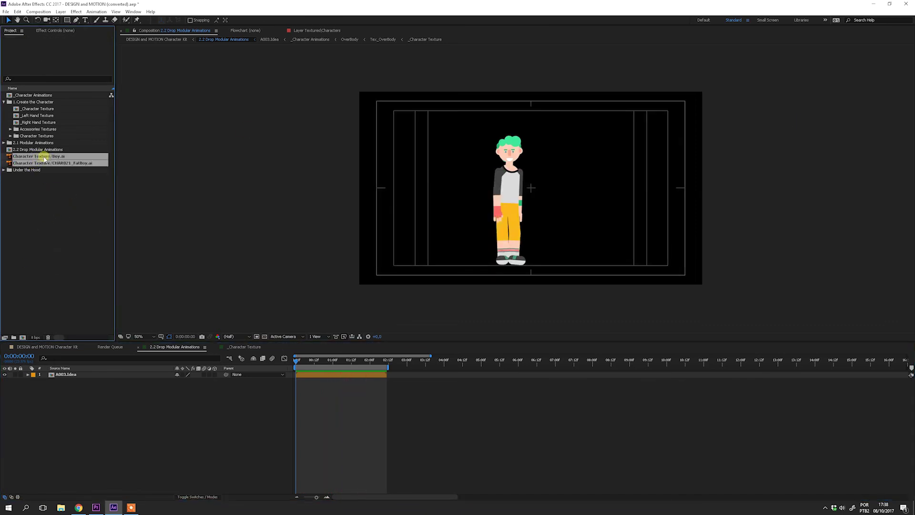
pyautogui.press('Delete')
# Import the D&M_Transition.aep project from the Extras folder inside _Projects.
pyautogui.doubleClick(47, 217)
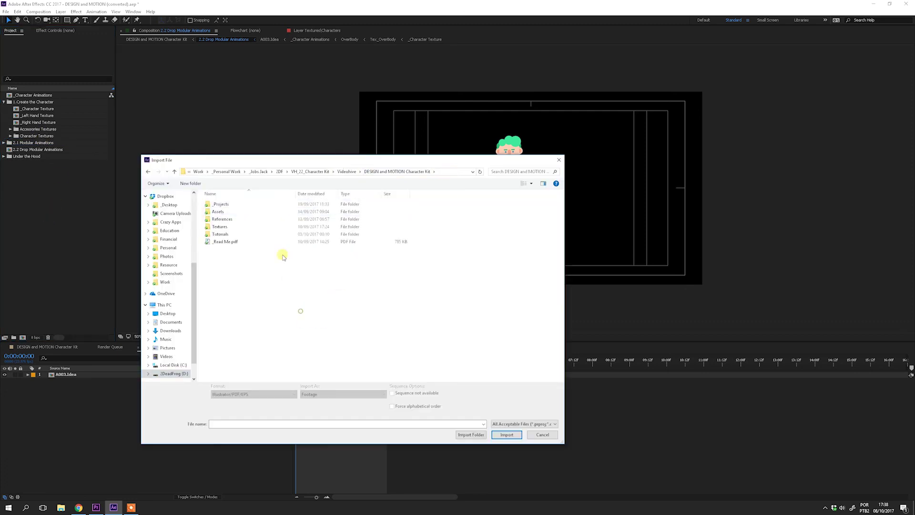
pyautogui.doubleClick(221, 205)
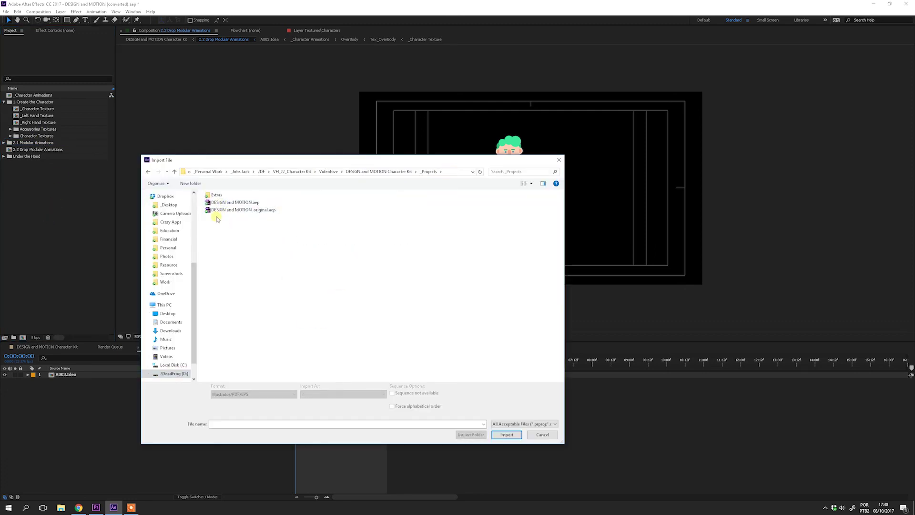
pyautogui.doubleClick(218, 197)
pyautogui.click(262, 213)
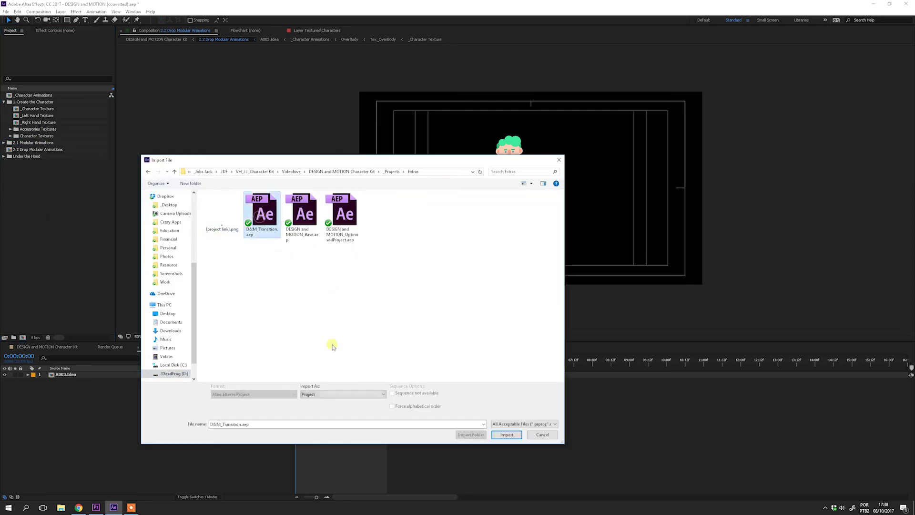
pyautogui.click(503, 439)
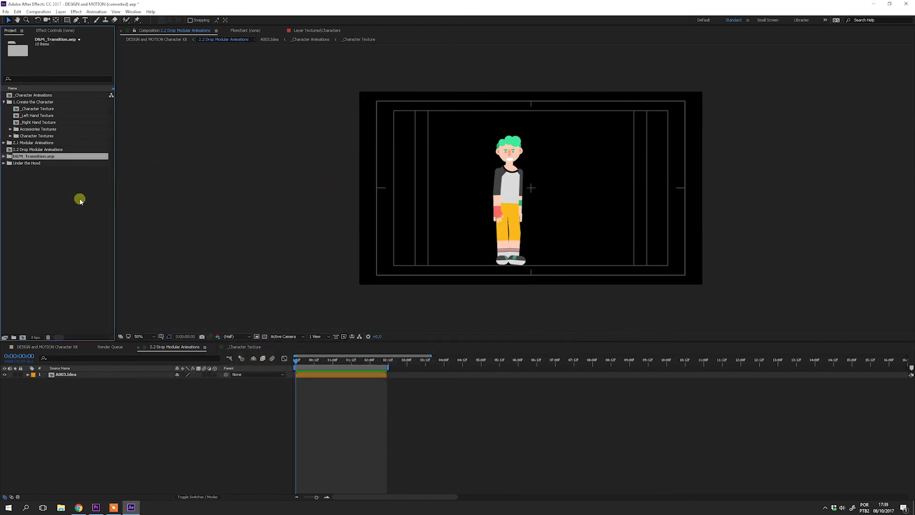
# Expand the imported D&M_Transition.aep and Character Textures folders, then add the Boy.ai texture to the Character Texture 1 composition and open it.
pyautogui.click(4, 157)
pyautogui.click(10, 163)
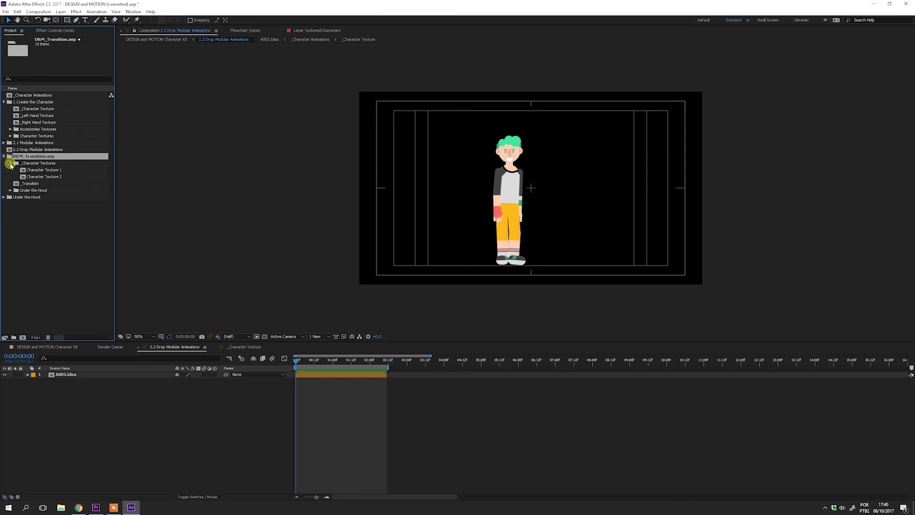
pyautogui.click(41, 210)
pyautogui.click(10, 136)
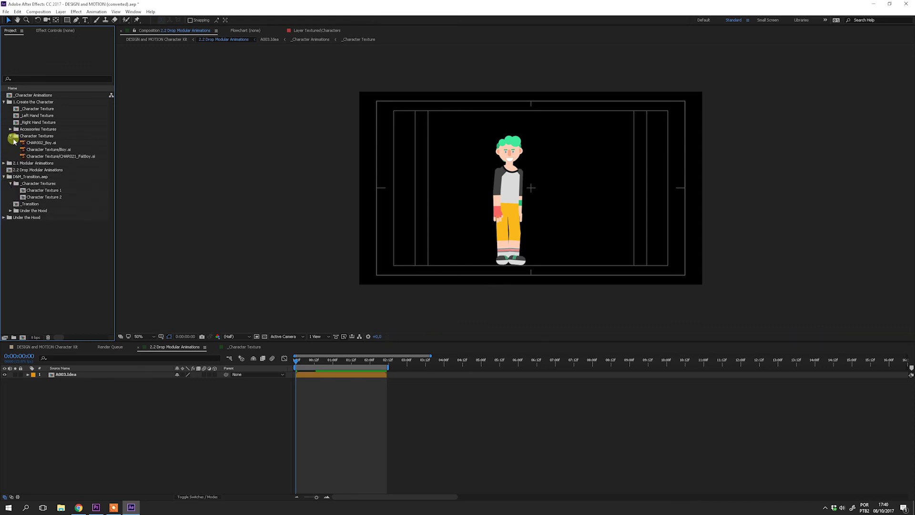
pyautogui.click(38, 143)
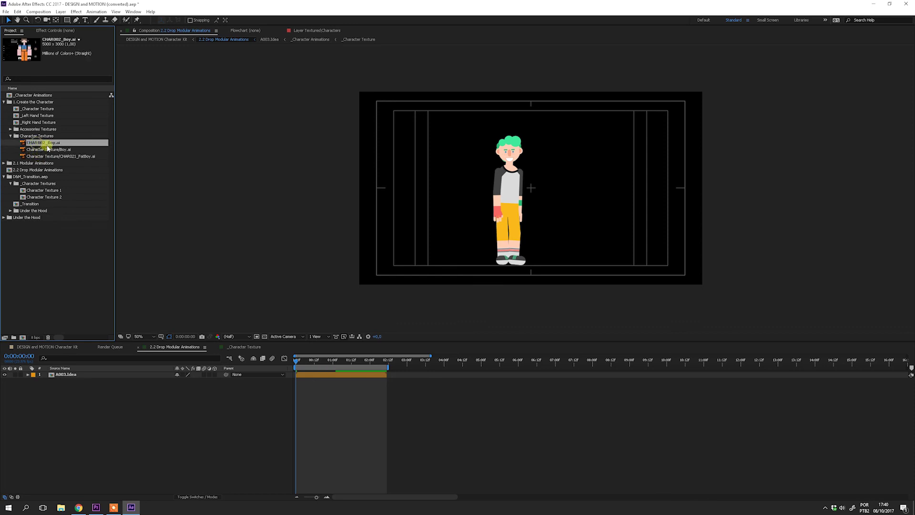
pyautogui.click(58, 149)
pyautogui.moveTo(57, 149); pyautogui.dragTo(48, 192)
pyautogui.doubleClick(48, 191)
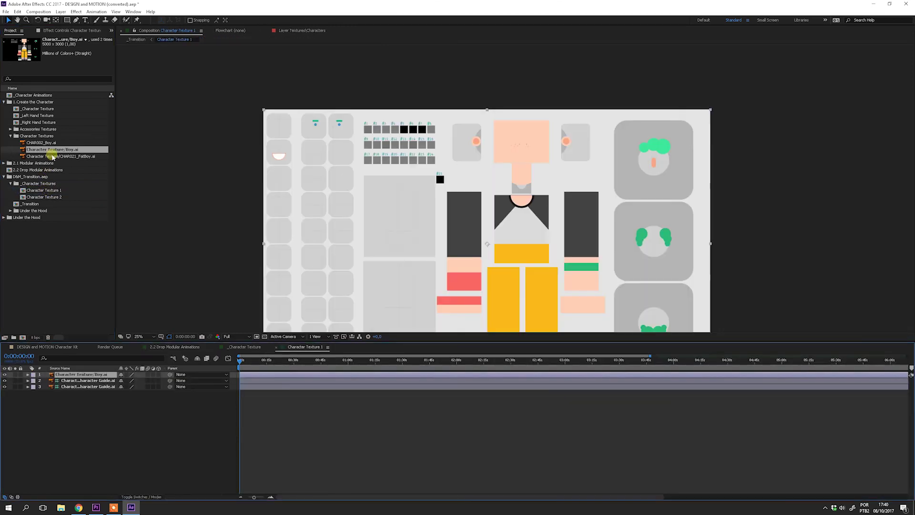
# Add the CHAR021_FatBoy.ai texture to the Character Texture 2 composition, open it to check, and collapse the transition's _Character Textures folder.
pyautogui.moveTo(56, 156); pyautogui.dragTo(48, 198)
pyautogui.doubleClick(48, 197)
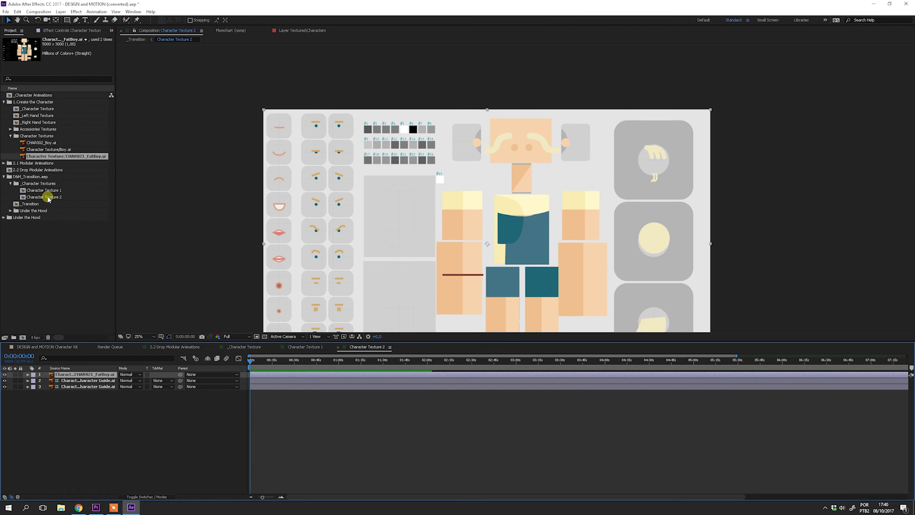
pyautogui.click(11, 183)
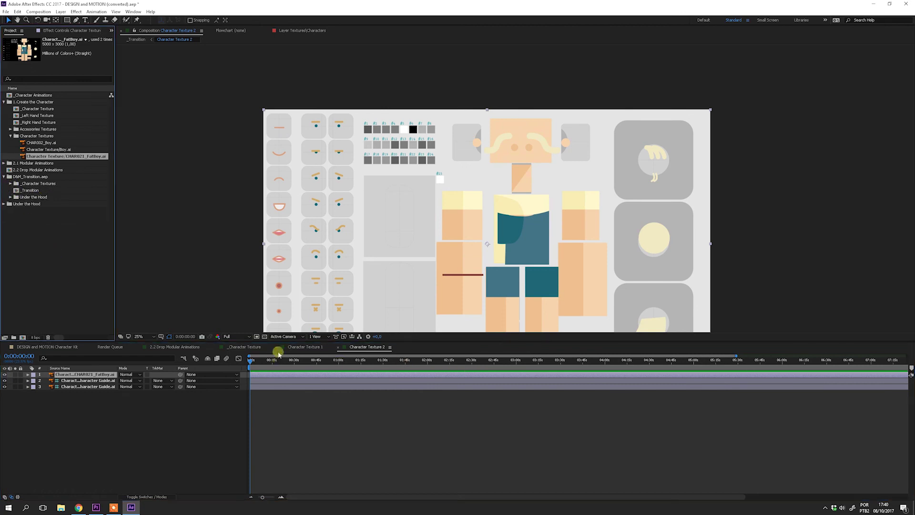
# Place the _Transition composition above the textures in _Character Texture, trimming Boy.ai to end at its start and CHAR021_FatBoy.ai to start at its end.
pyautogui.click(243, 347)
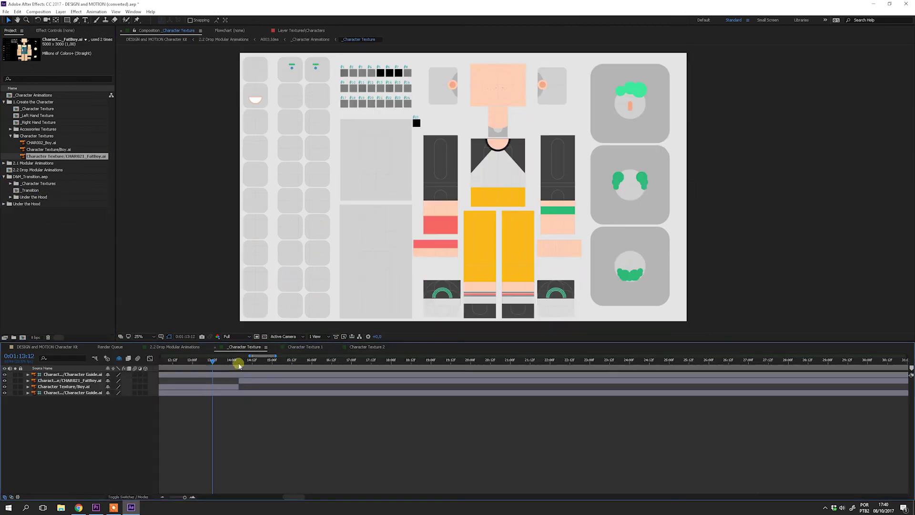
pyautogui.moveTo(33, 190); pyautogui.dragTo(226, 382)
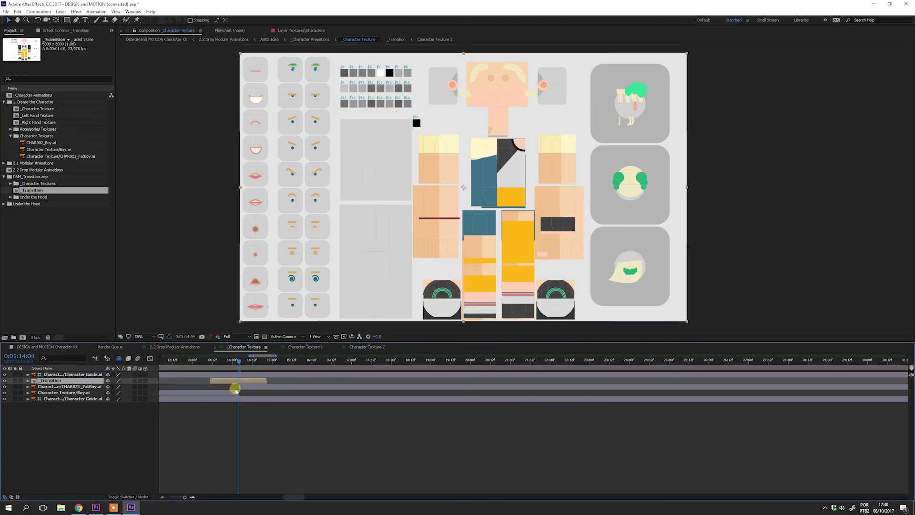
pyautogui.moveTo(238, 392); pyautogui.dragTo(260, 390)
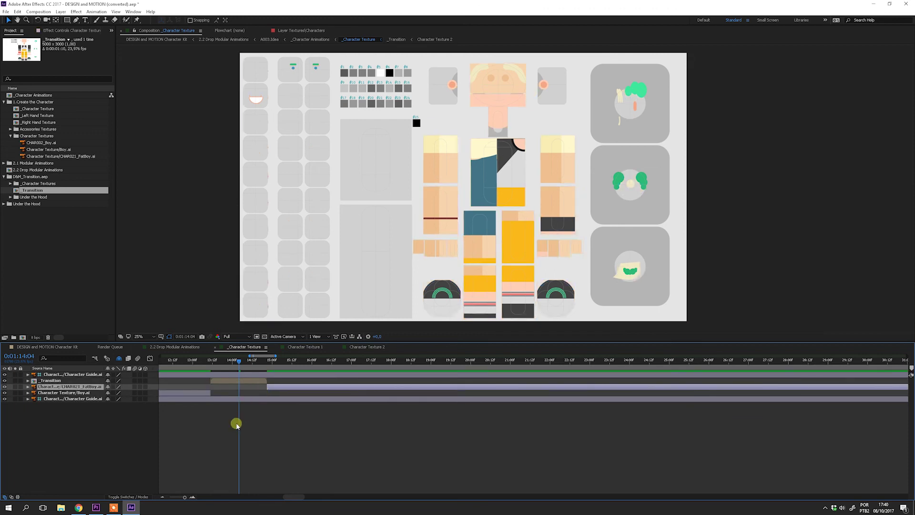